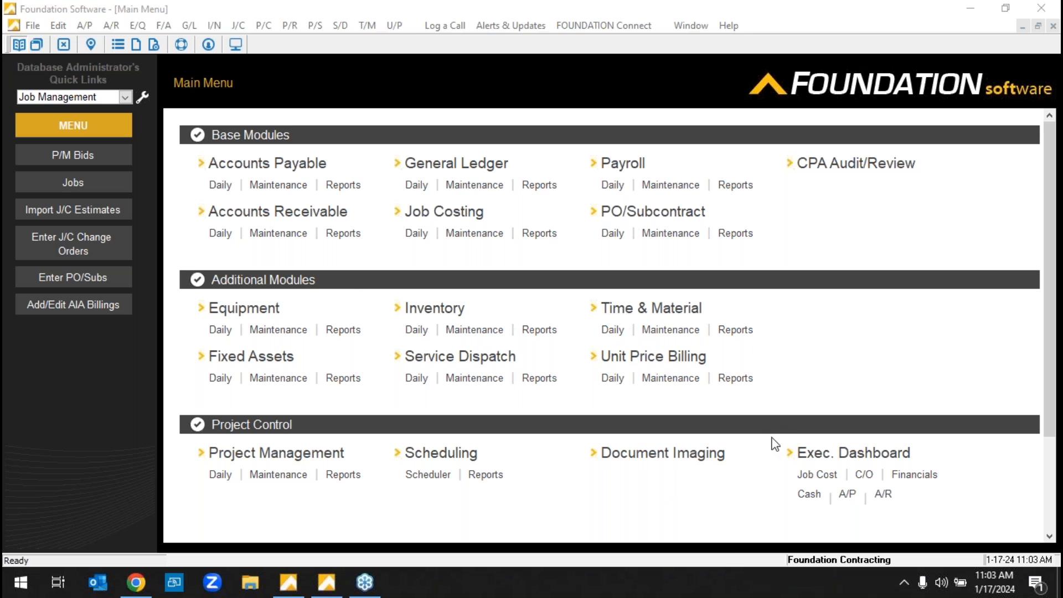
{"action": "scroll", "coordinate": [785, 434], "scroll_direction": "down", "scroll_amount": 3}
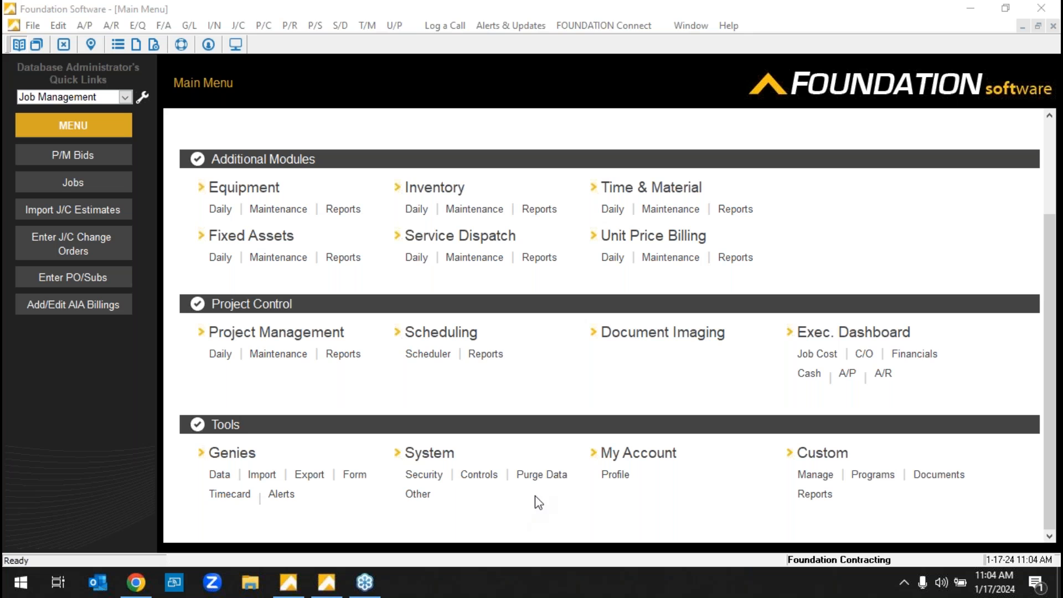
{"action": "scroll", "coordinate": [540, 503], "scroll_direction": "up", "scroll_amount": 3}
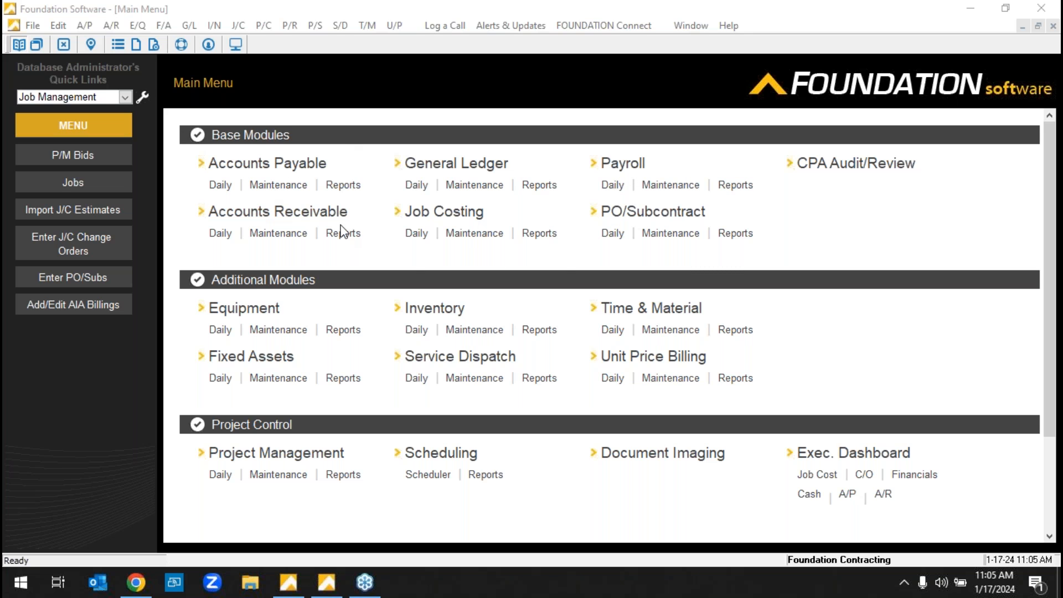
- Check the Contract and Costs bars, then open the all-jobs Job Cost Detail report as of 10/31/2013
{"action": "left_click", "coordinate": [327, 582]}
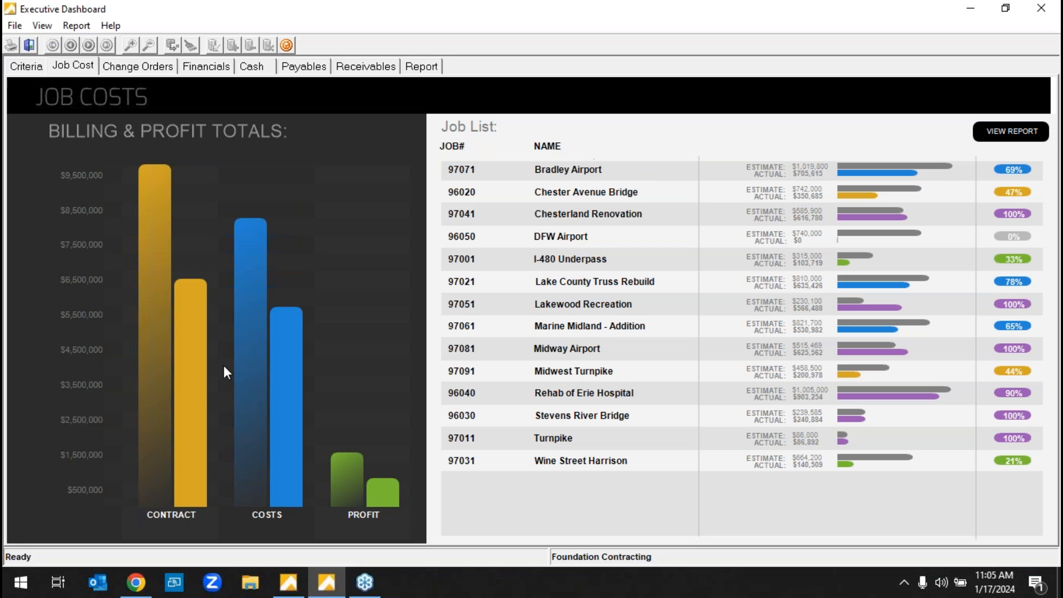
{"action": "mouse_move", "coordinate": [197, 391]}
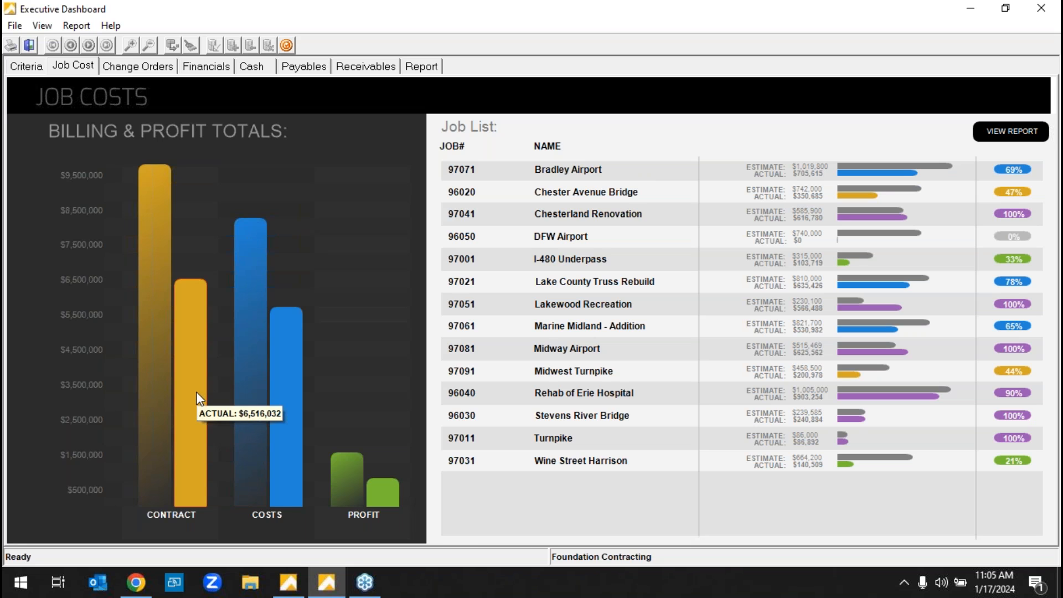
{"action": "mouse_move", "coordinate": [252, 321]}
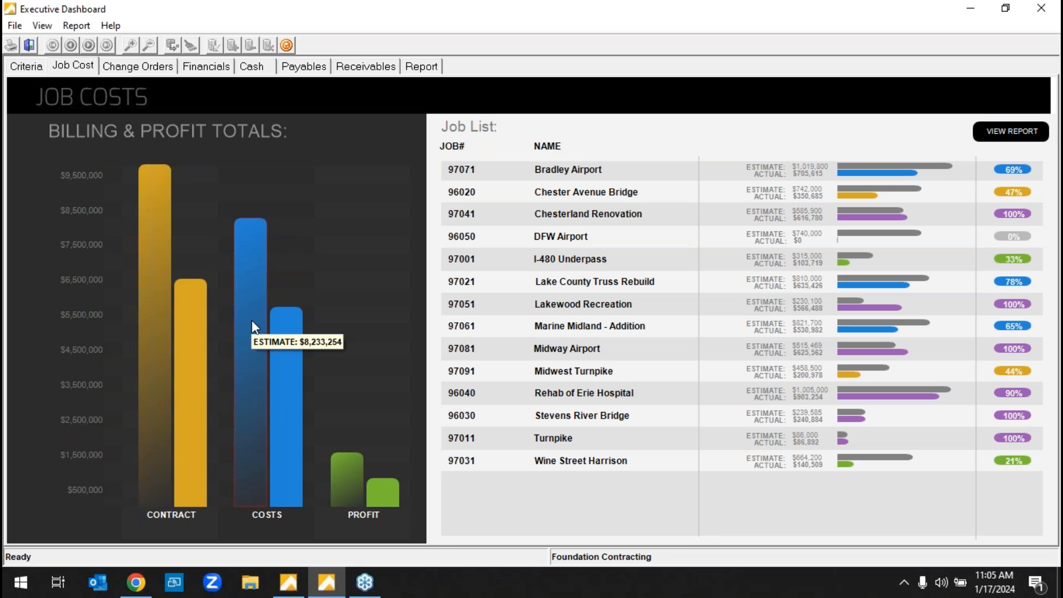
{"action": "mouse_move", "coordinate": [295, 384]}
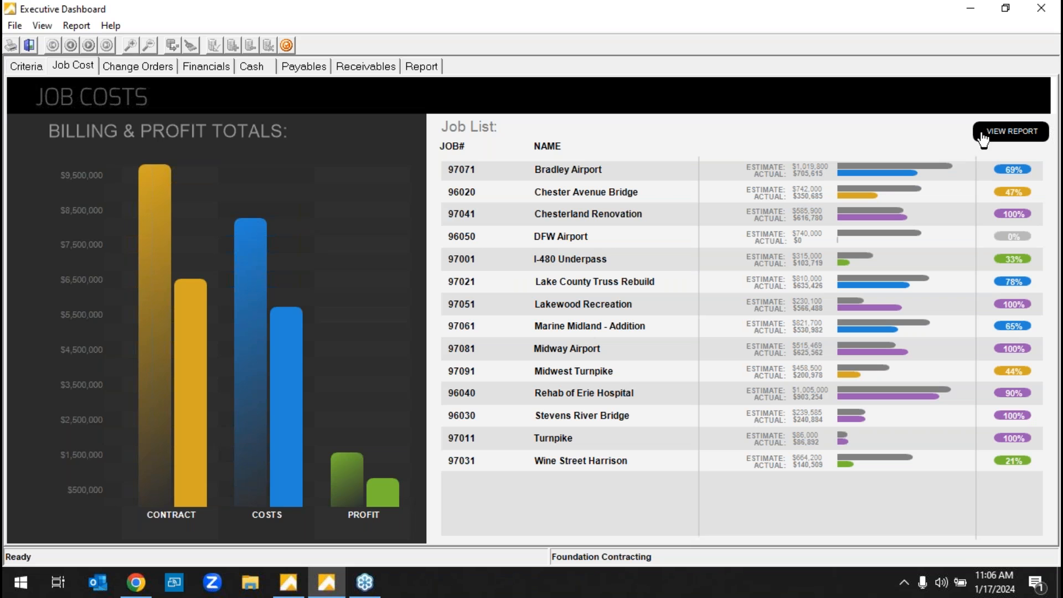
{"action": "left_click", "coordinate": [1003, 136]}
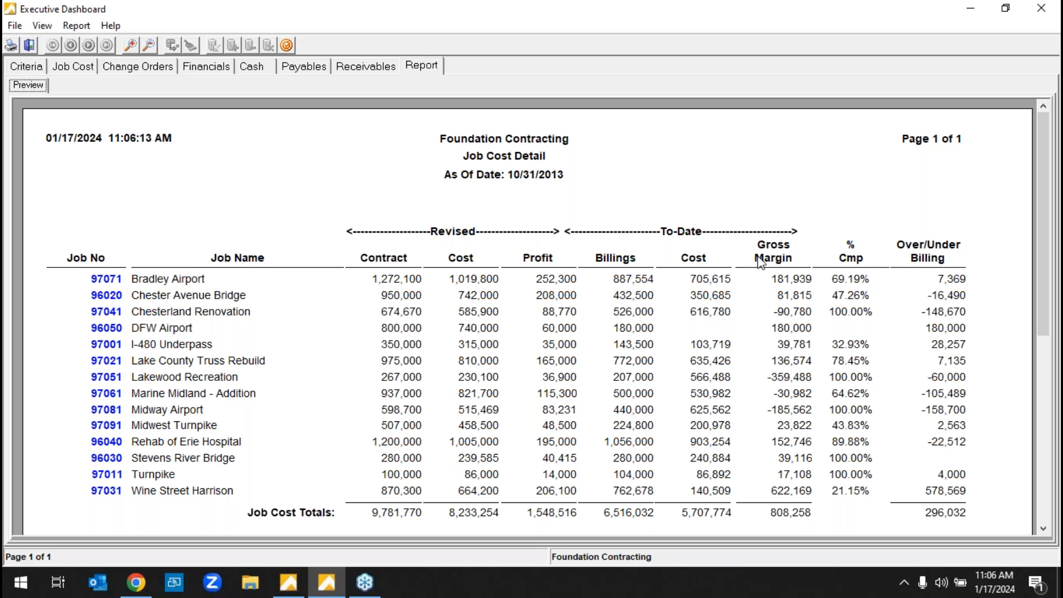
- Open and enlarge the 97091 Midwest Turnpike job summary, then its Job Cost By Cost Code report
{"action": "left_click", "coordinate": [113, 429]}
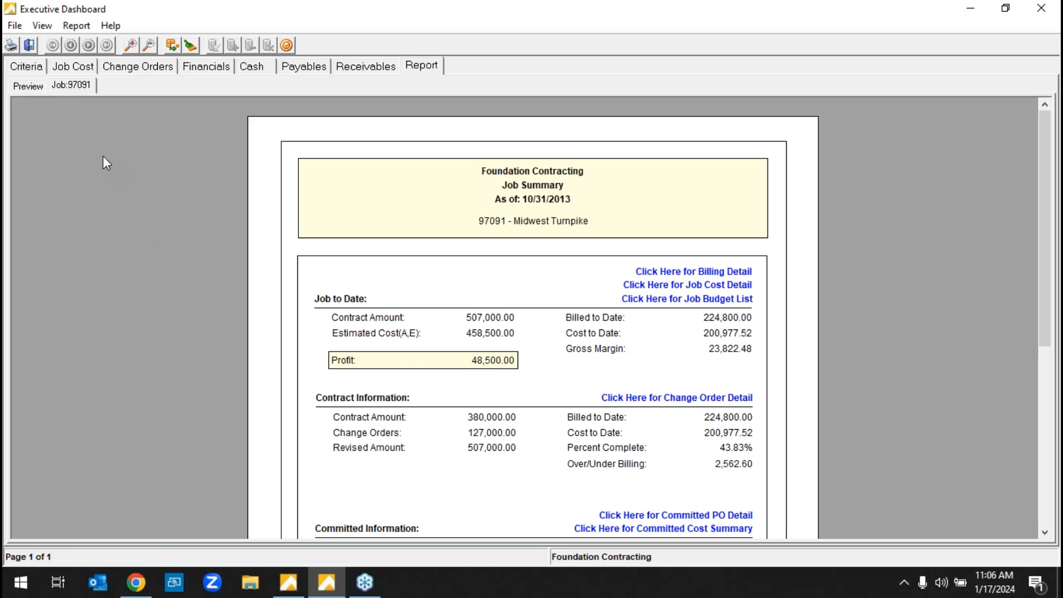
{"action": "left_click", "coordinate": [131, 51]}
{"action": "left_click_drag", "start_coordinate": [1046, 271], "coordinate": [1053, 338]}
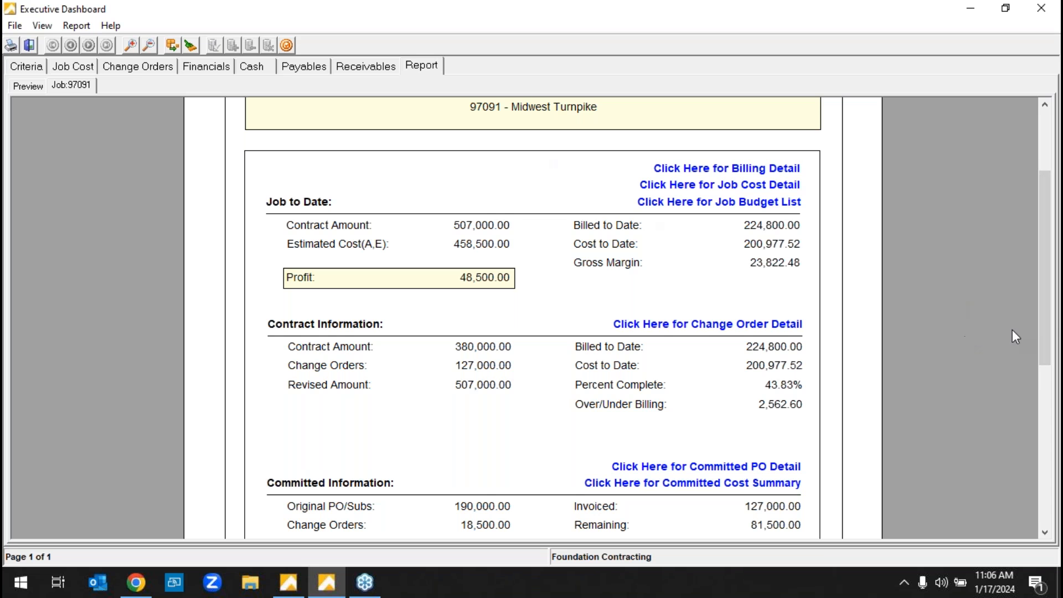
{"action": "scroll", "coordinate": [1042, 297], "scroll_direction": "down", "scroll_amount": 1}
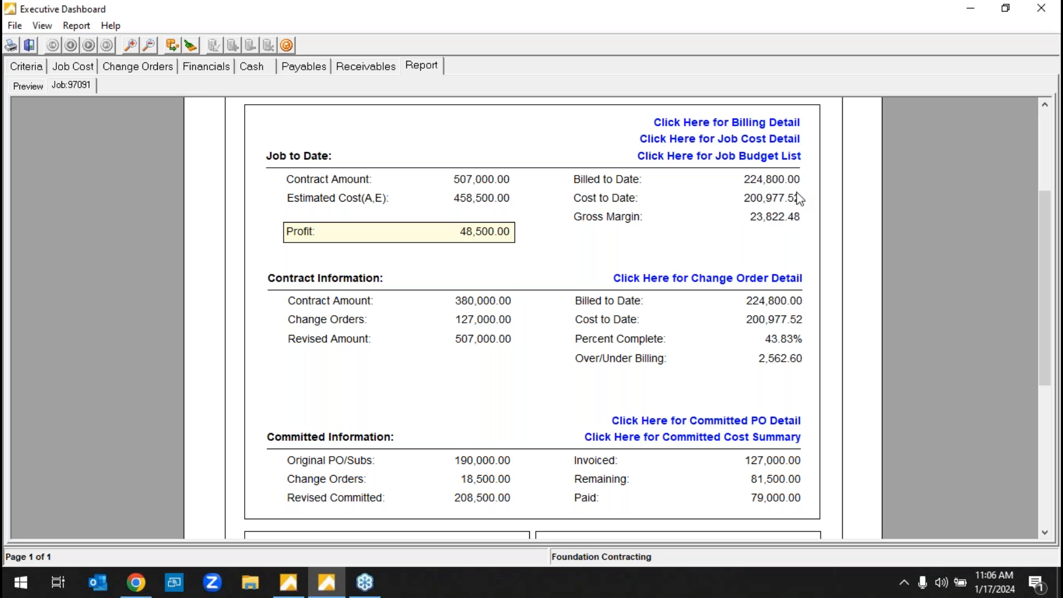
{"action": "left_click", "coordinate": [720, 138]}
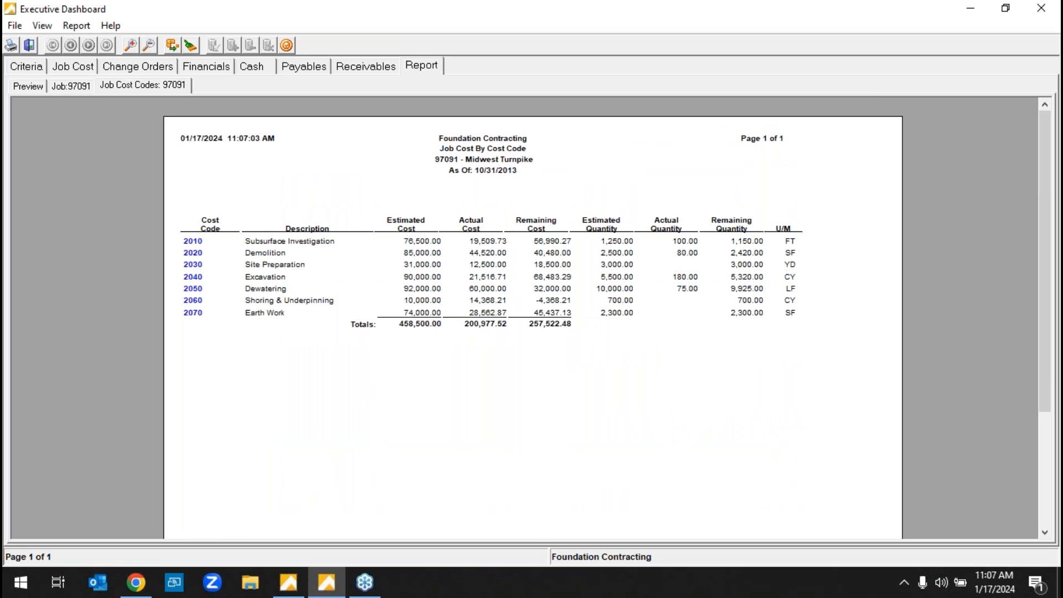
- Expand and collapse cost codes 2010, 2030, 2020, then open the 2010 class 1 Labor history
{"action": "left_click_drag", "start_coordinate": [382, 533], "coordinate": [399, 534]}
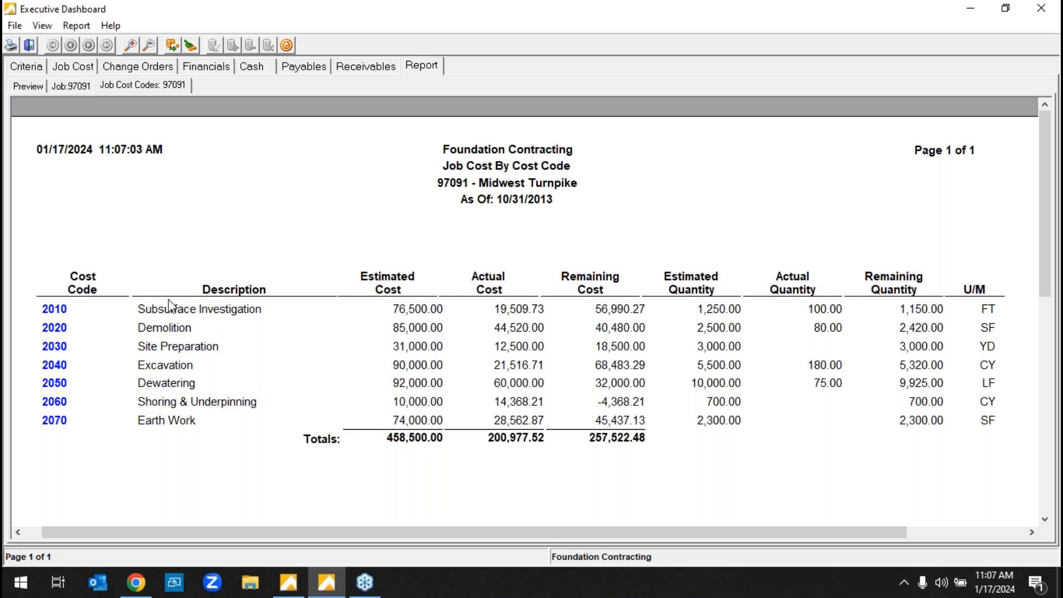
{"action": "left_click", "coordinate": [54, 309]}
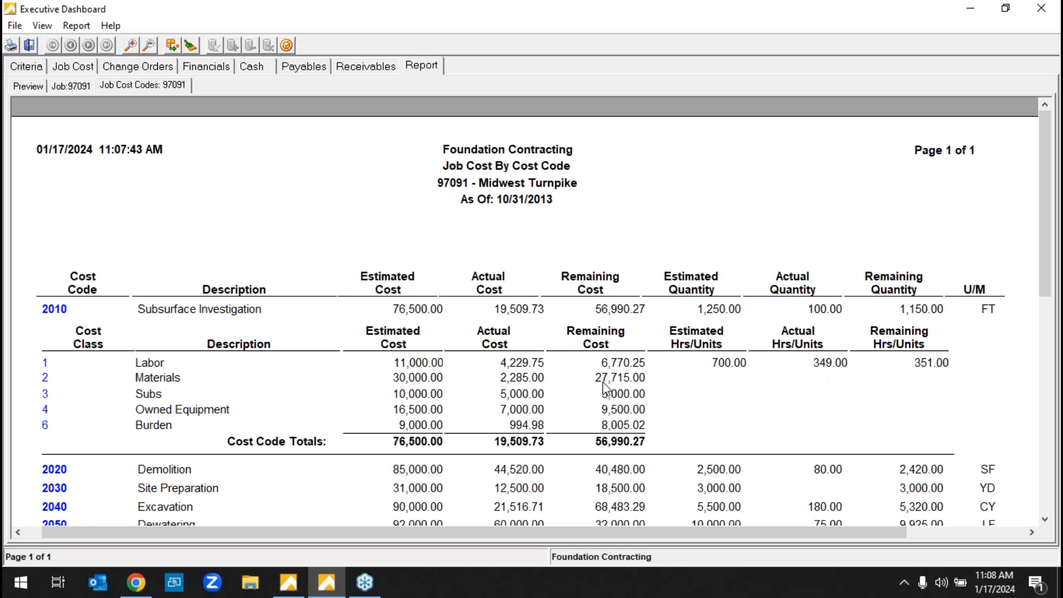
{"action": "left_click", "coordinate": [57, 311]}
{"action": "left_click", "coordinate": [54, 346]}
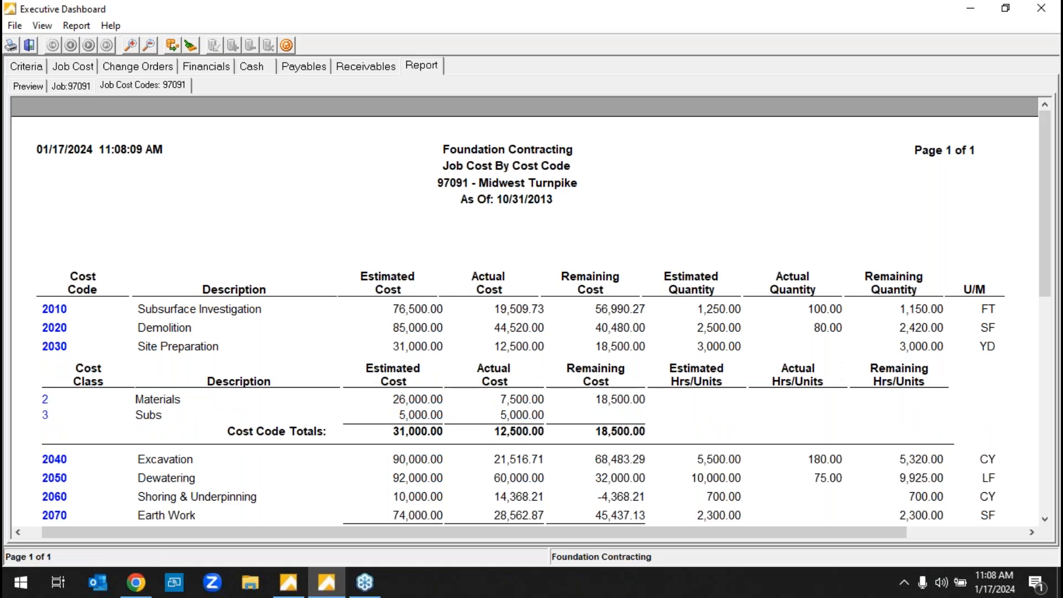
{"action": "left_click", "coordinate": [53, 347]}
{"action": "left_click", "coordinate": [55, 328]}
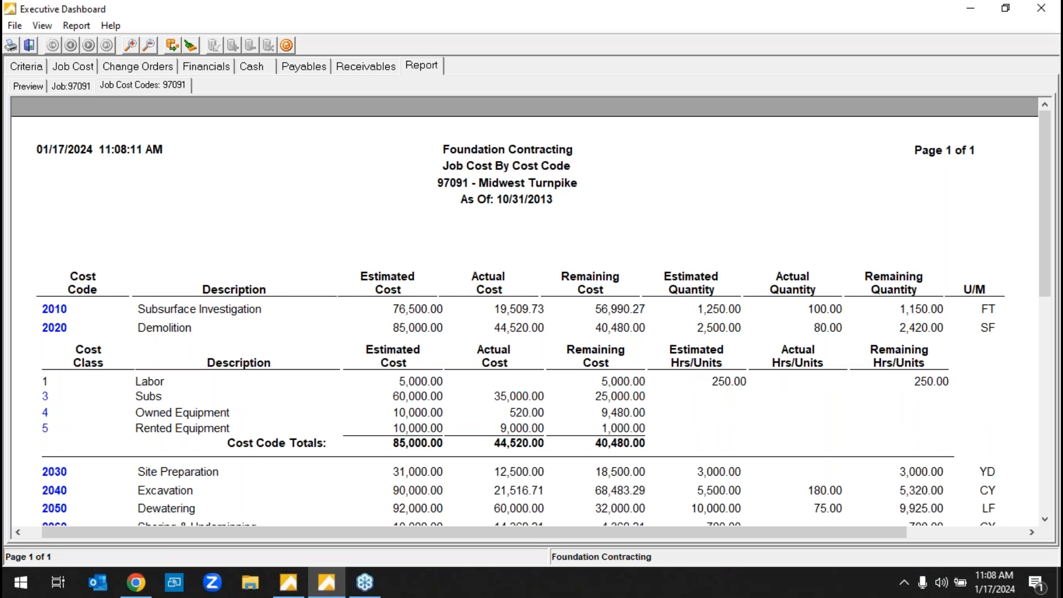
{"action": "left_click", "coordinate": [61, 325]}
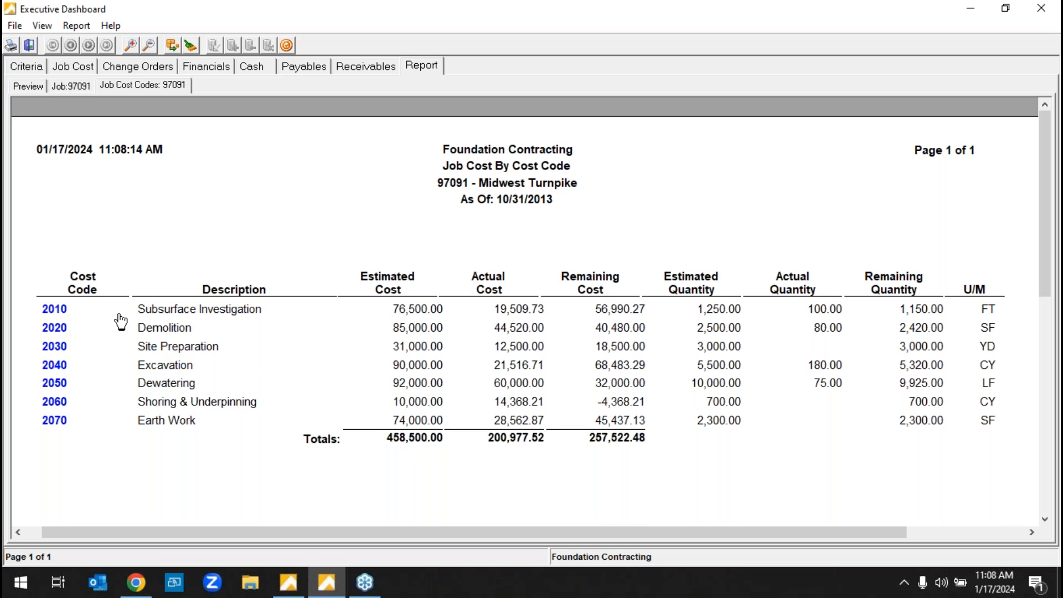
{"action": "left_click", "coordinate": [53, 310]}
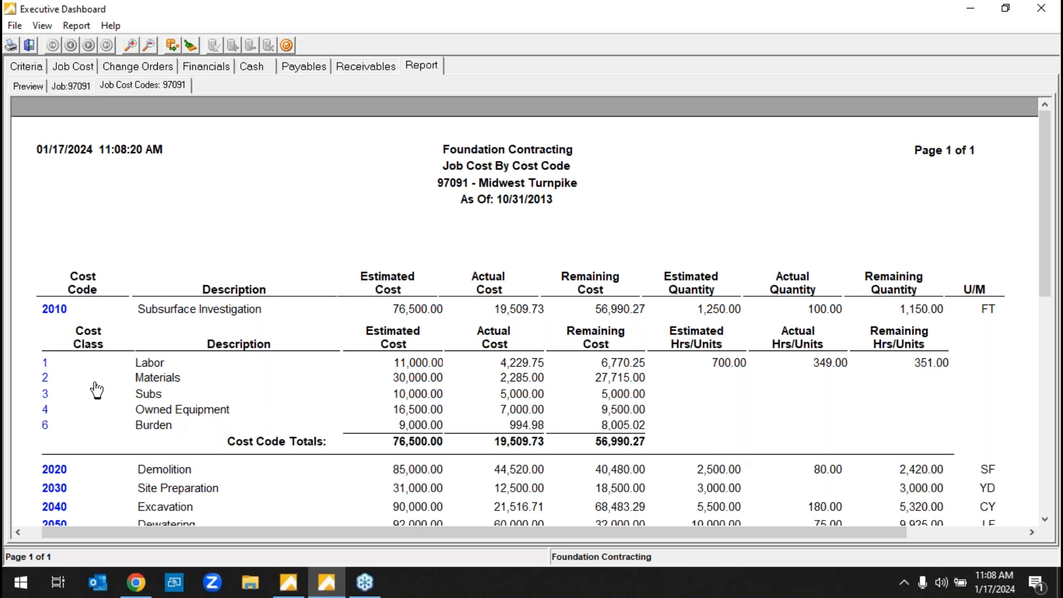
{"action": "left_click", "coordinate": [51, 365]}
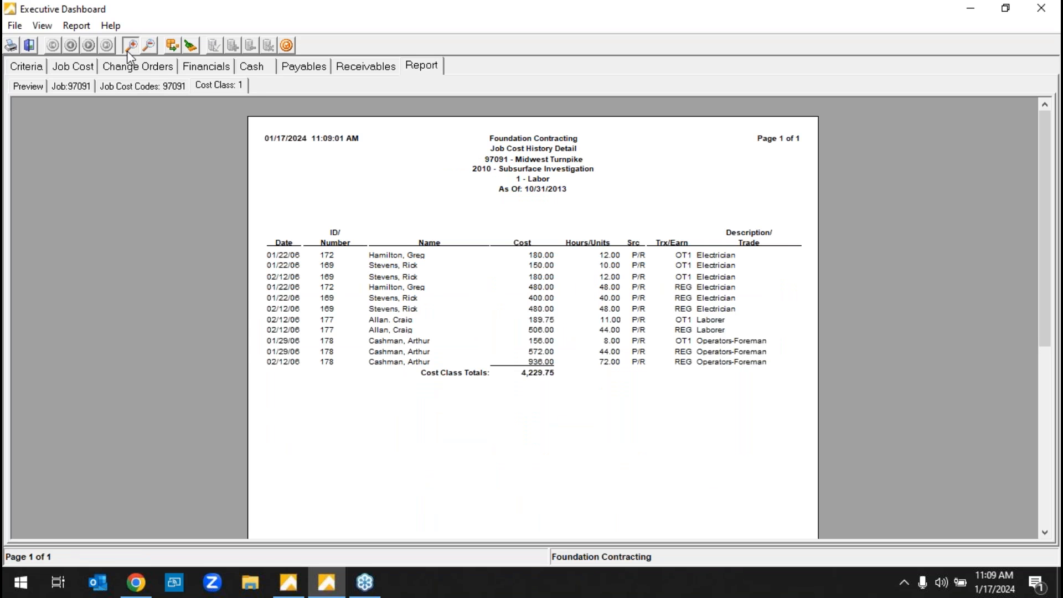
- Zoom the Labor history, then open the 2010 Materials history and the 1,270.00 invoice for transaction 303
{"action": "left_click", "coordinate": [127, 51]}
{"action": "left_click", "coordinate": [127, 51]}
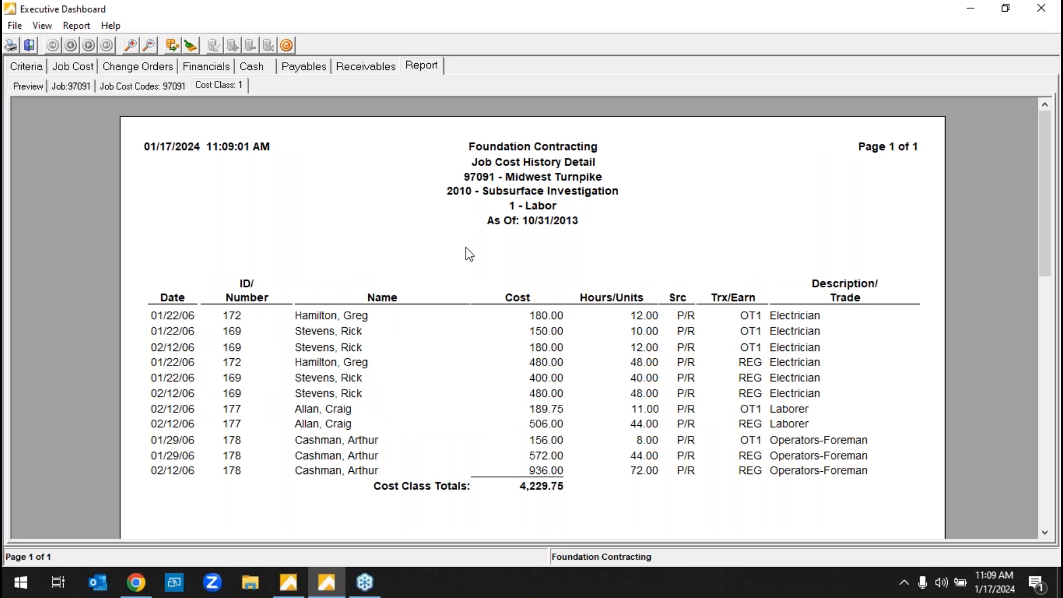
{"action": "left_click", "coordinate": [171, 89]}
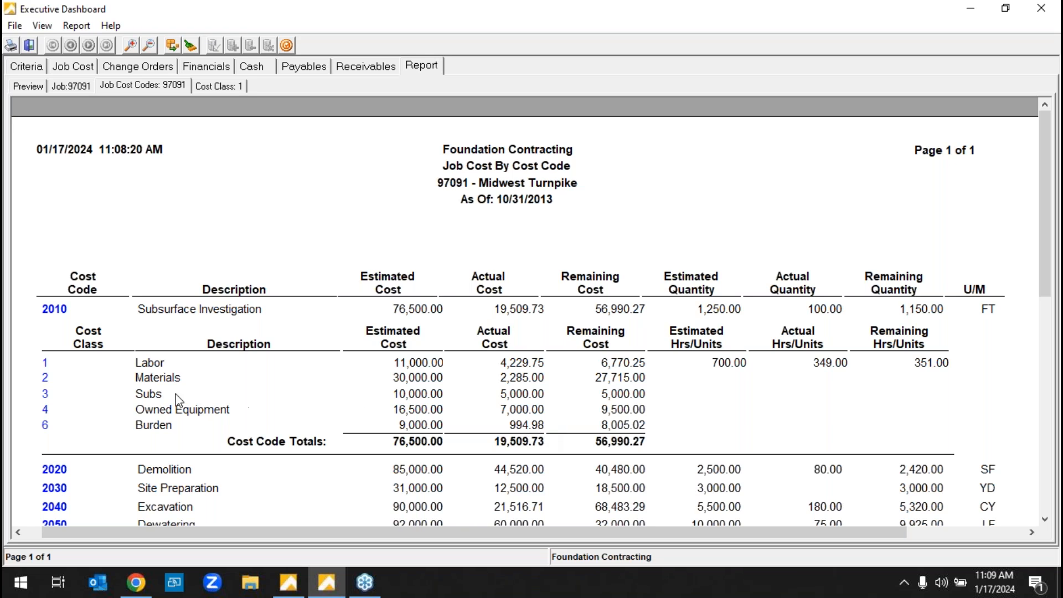
{"action": "left_click", "coordinate": [49, 381]}
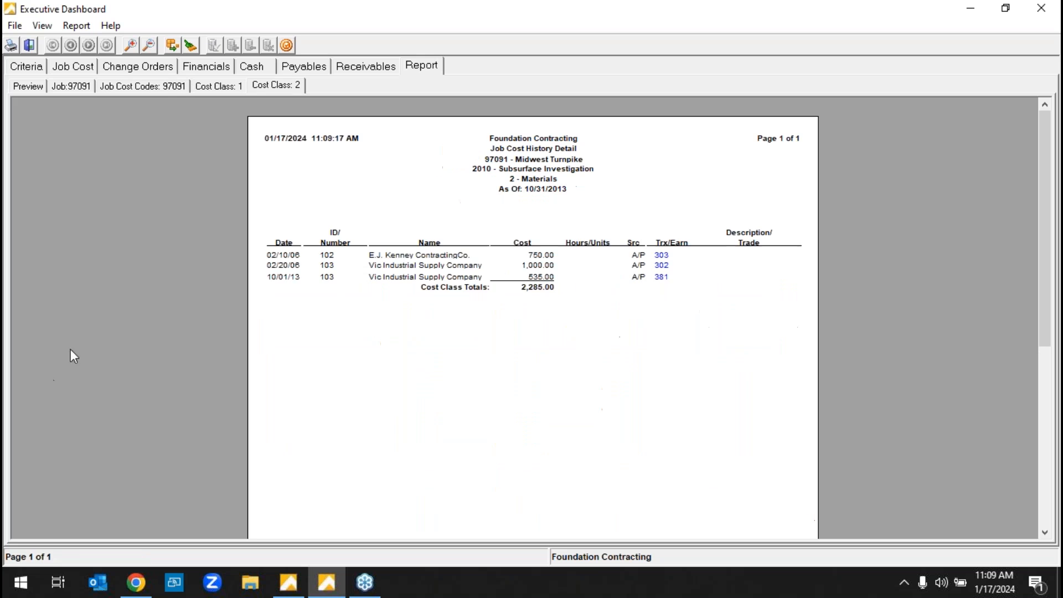
{"action": "left_click", "coordinate": [129, 46]}
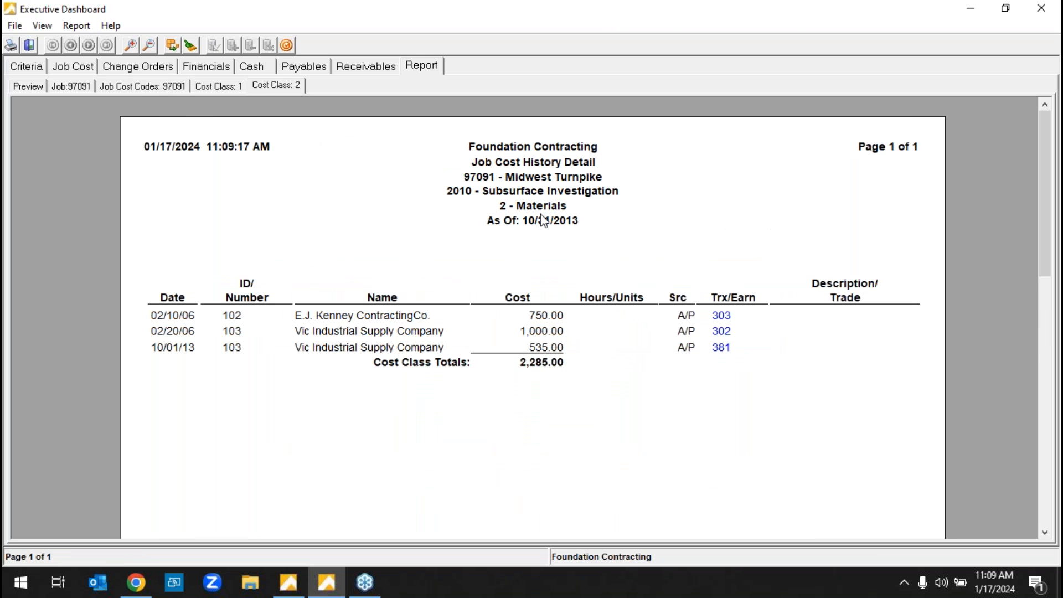
{"action": "left_click", "coordinate": [718, 318]}
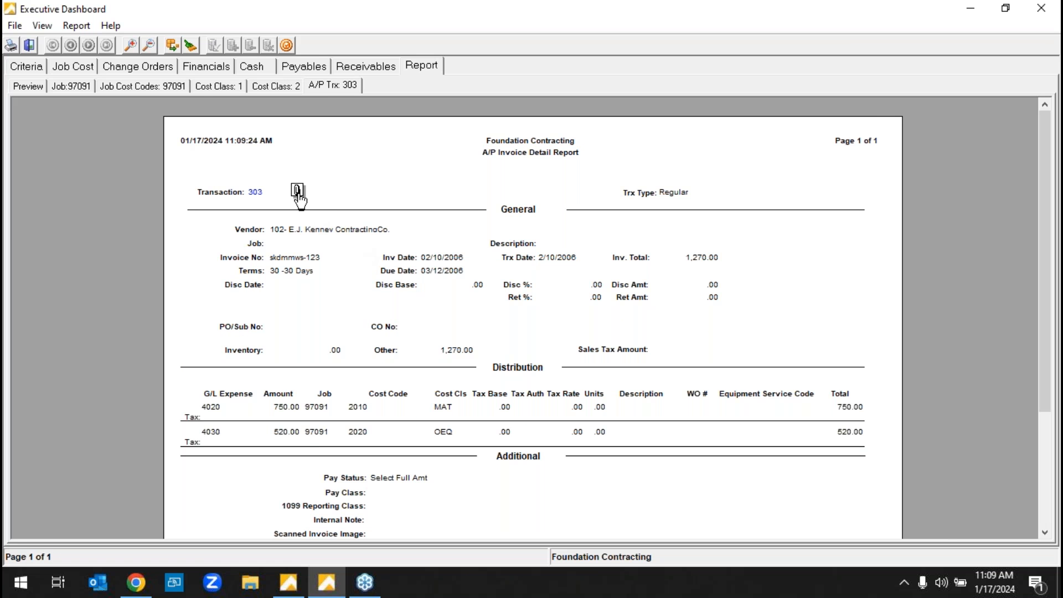
- View the scanned 19-Oct-2010 vendor invoice attached to transaction 303, panning its line items and header
{"action": "left_click", "coordinate": [298, 193]}
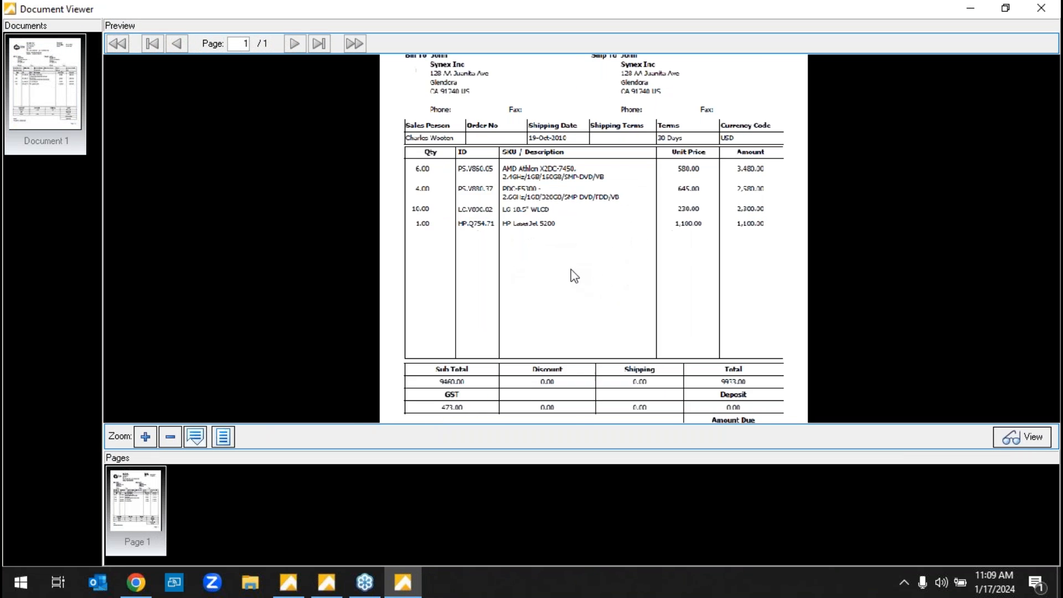
{"action": "left_click_drag", "start_coordinate": [630, 284], "coordinate": [635, 305]}
{"action": "scroll", "coordinate": [640, 302], "scroll_direction": "down", "scroll_amount": 1}
{"action": "left_click_drag", "start_coordinate": [627, 246], "coordinate": [597, 286]}
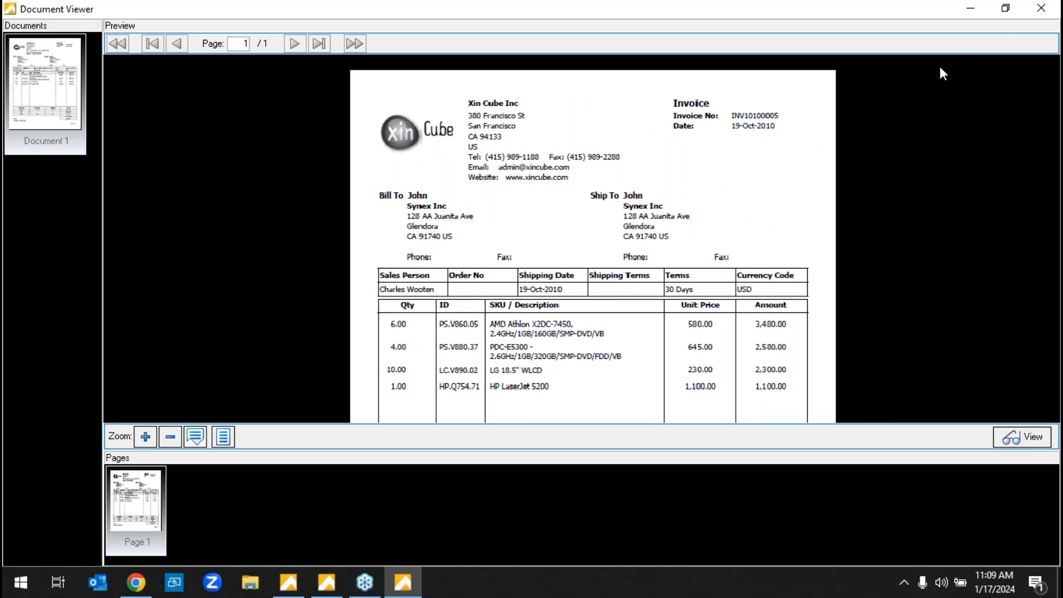
- Close the invoice viewer and collapse cost code 2010 on the Midwest Turnpike cost code report
{"action": "left_click", "coordinate": [1030, 9]}
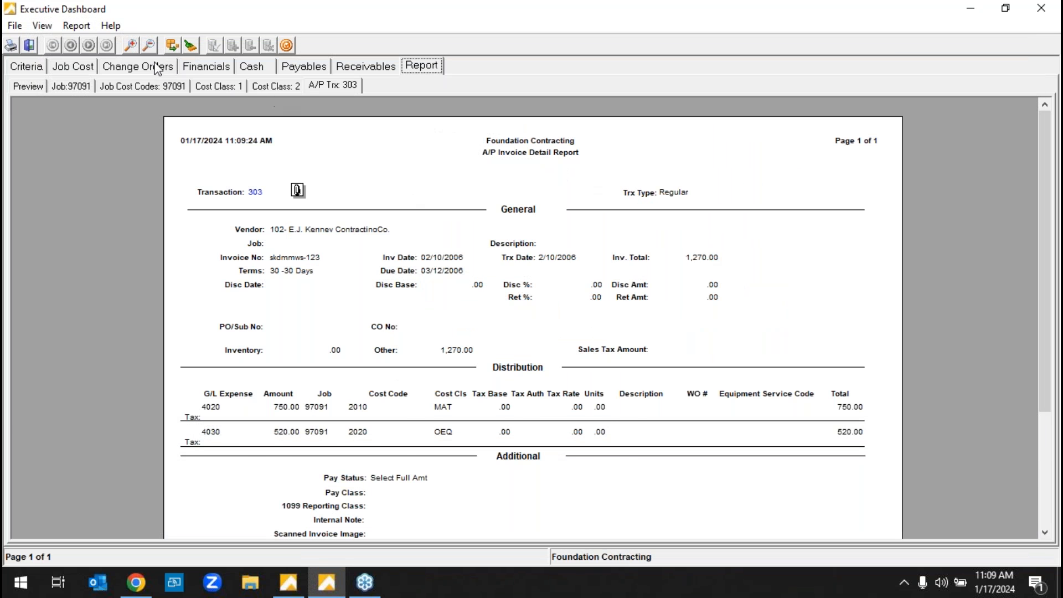
{"action": "left_click", "coordinate": [167, 88]}
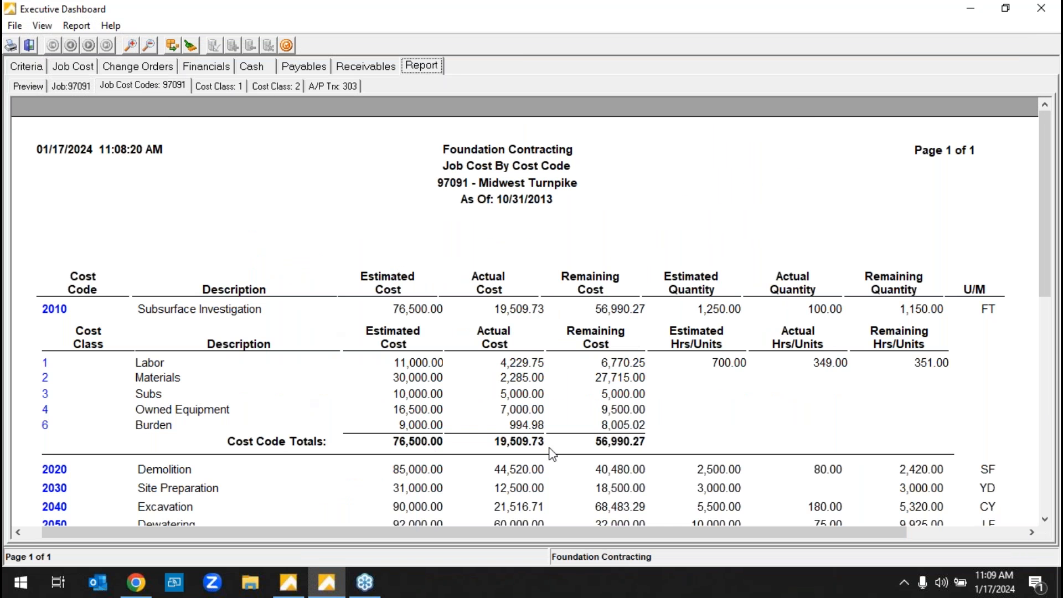
{"action": "left_click", "coordinate": [66, 312]}
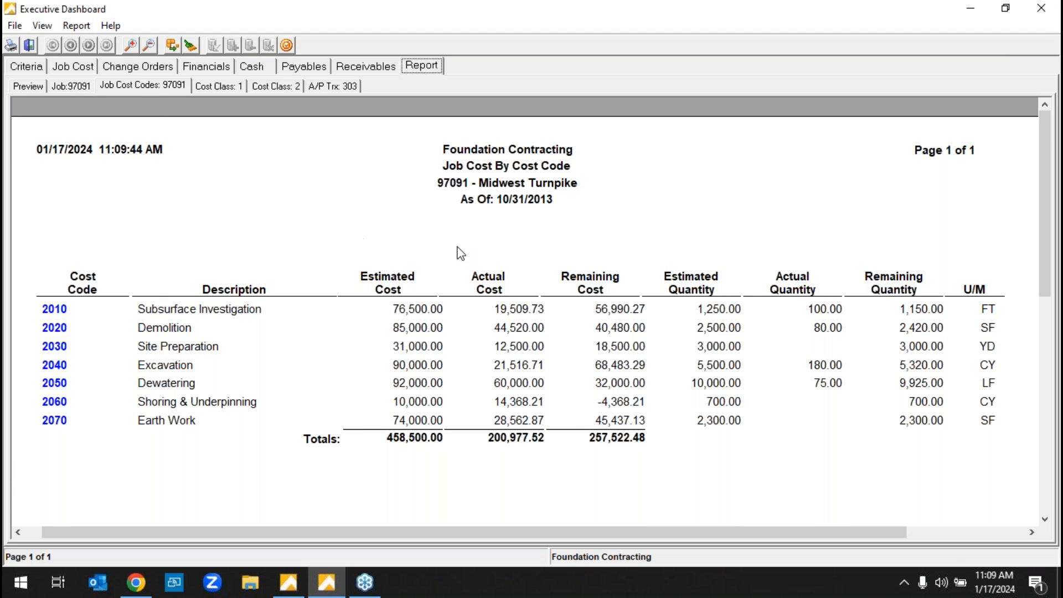
- Open the Midwest Turnpike change order report and expand, then collapse, its Approved change orders
{"action": "left_click", "coordinate": [155, 71]}
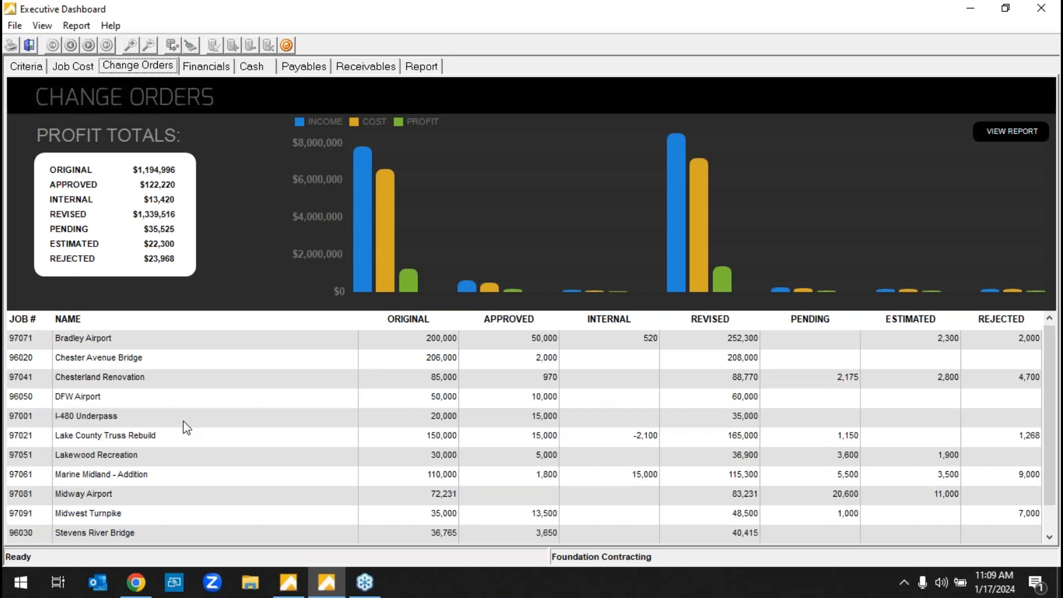
{"action": "double_click", "coordinate": [44, 515]}
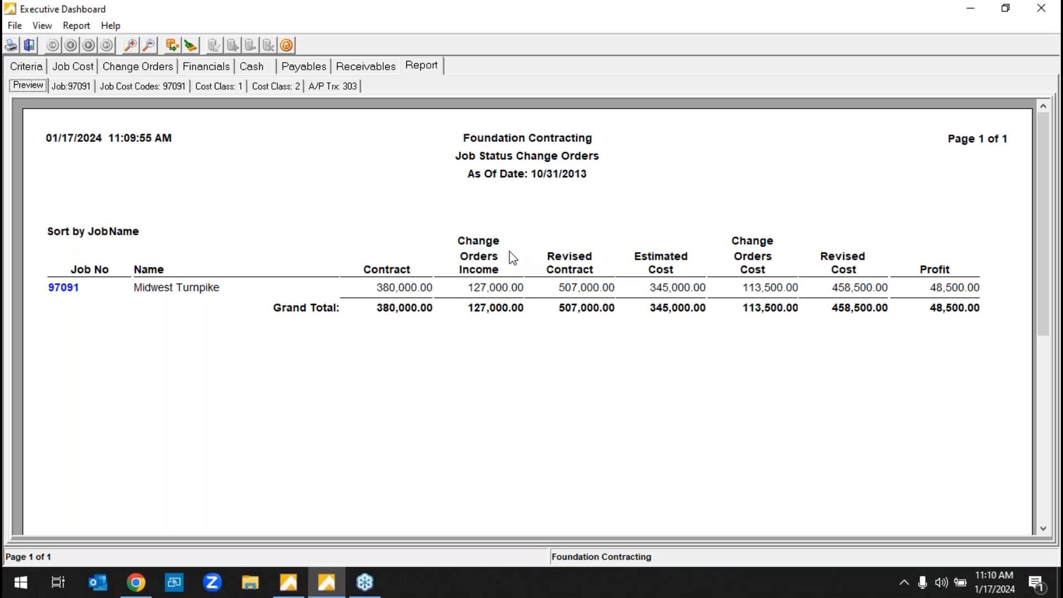
{"action": "left_click", "coordinate": [62, 287]}
{"action": "left_click", "coordinate": [83, 322]}
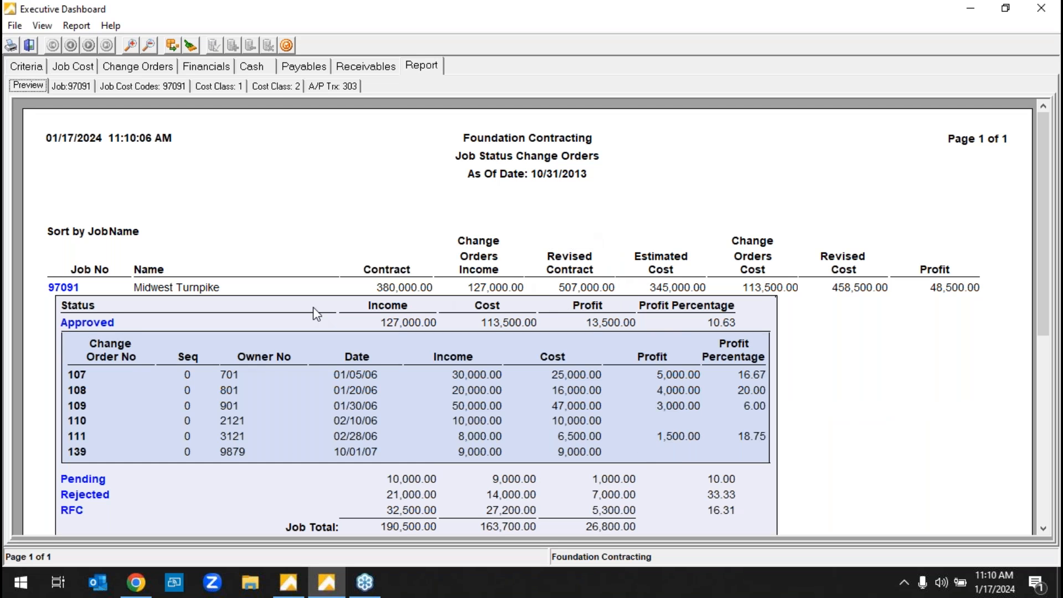
{"action": "left_click", "coordinate": [92, 322]}
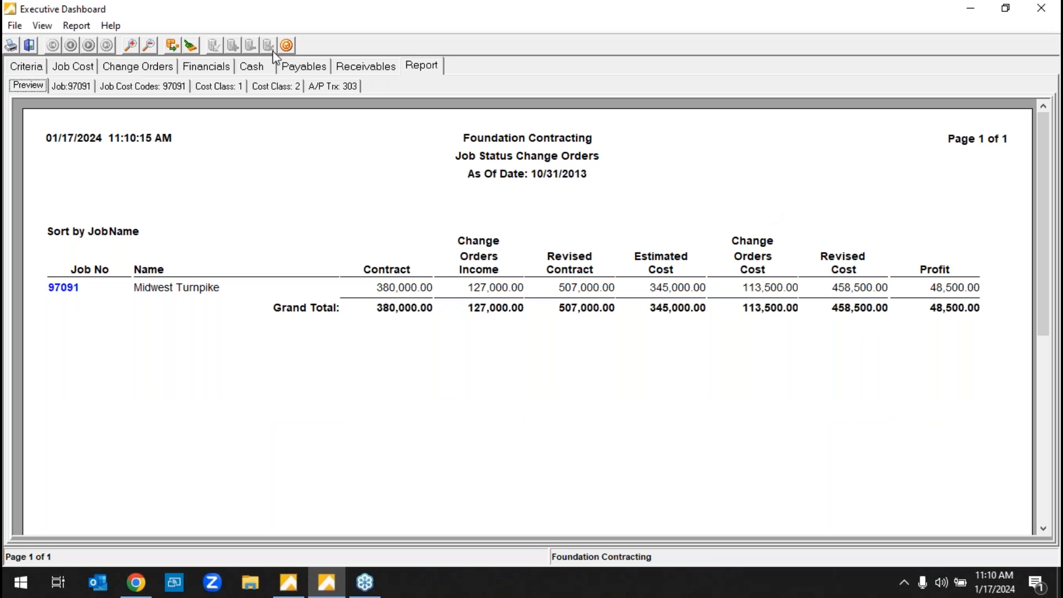
- Read the Expense and Net values on the Financials dashboard, then open the company over/under billing report
{"action": "left_click", "coordinate": [226, 65]}
{"action": "mouse_move", "coordinate": [267, 220]}
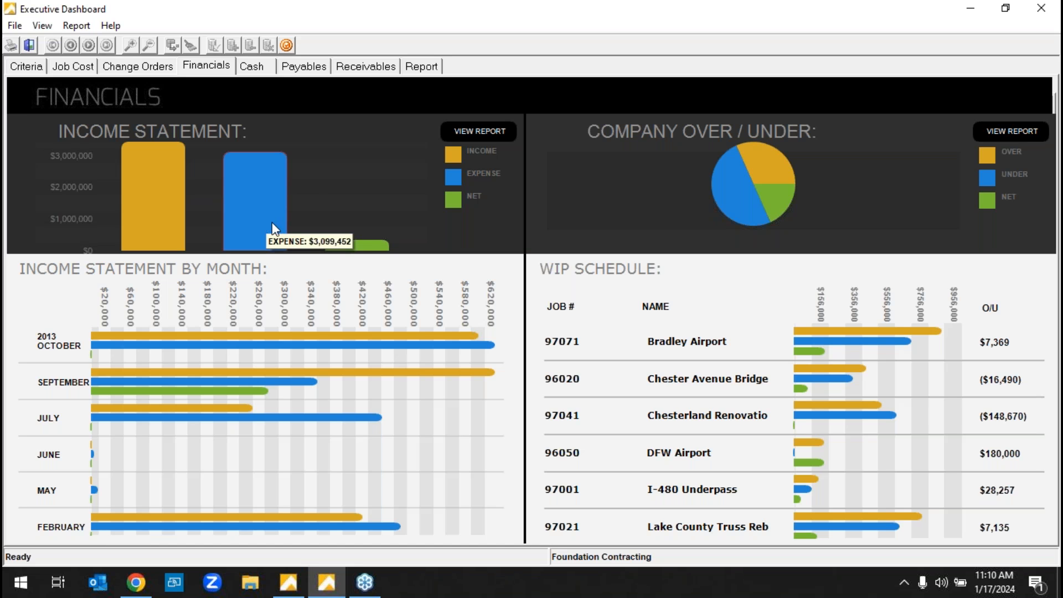
{"action": "mouse_move", "coordinate": [375, 250]}
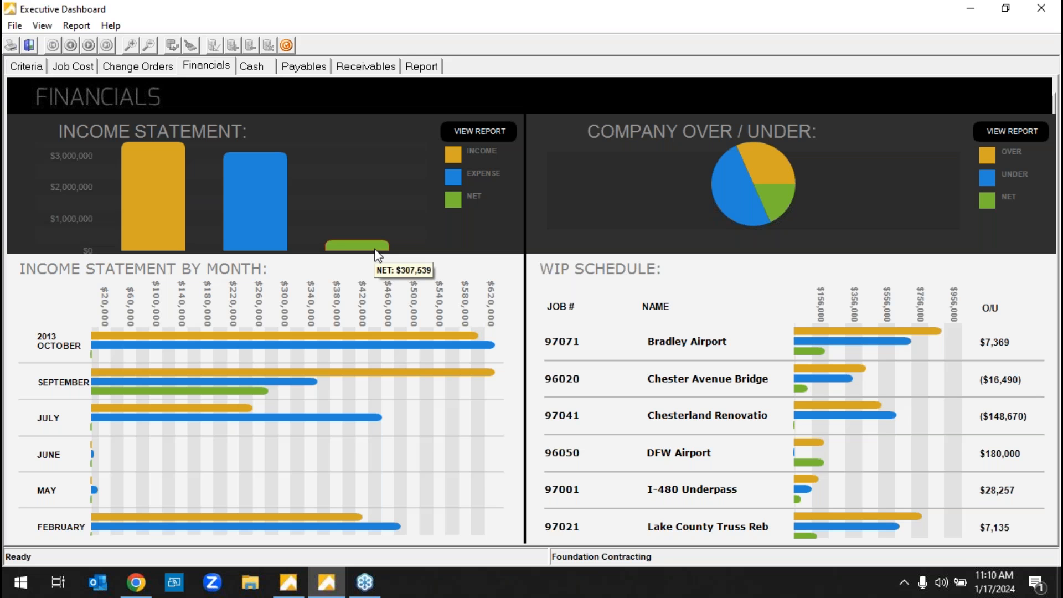
{"action": "left_click", "coordinate": [997, 133]}
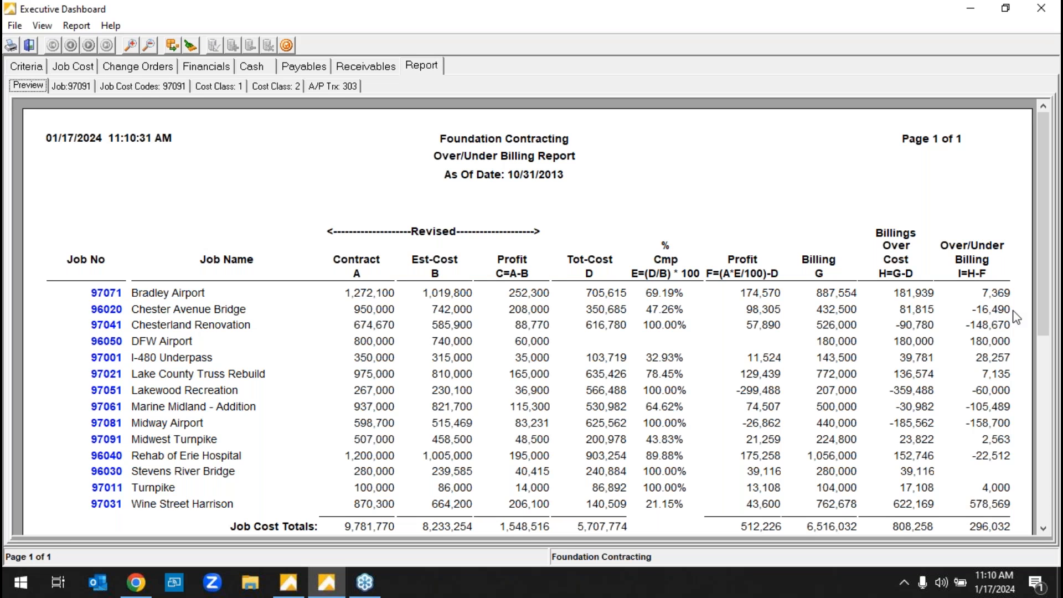
- Scroll through the 296,032 Over/Under Billing Report, then move to the Cash dashboard showing $409,653
{"action": "scroll", "coordinate": [1044, 324], "scroll_direction": "down", "scroll_amount": 1}
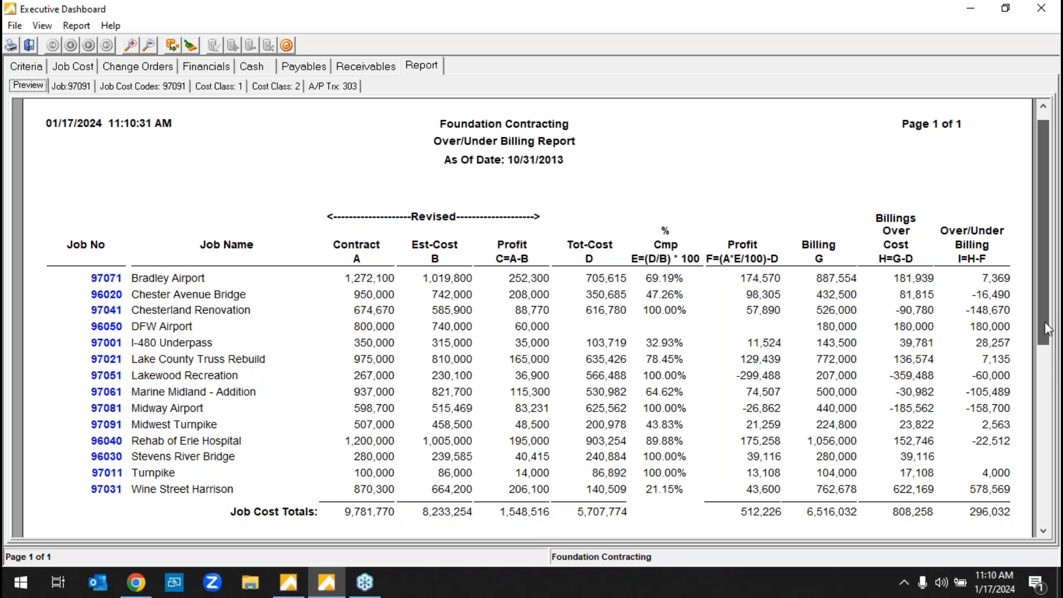
{"action": "scroll", "coordinate": [1046, 324], "scroll_direction": "up", "scroll_amount": 1}
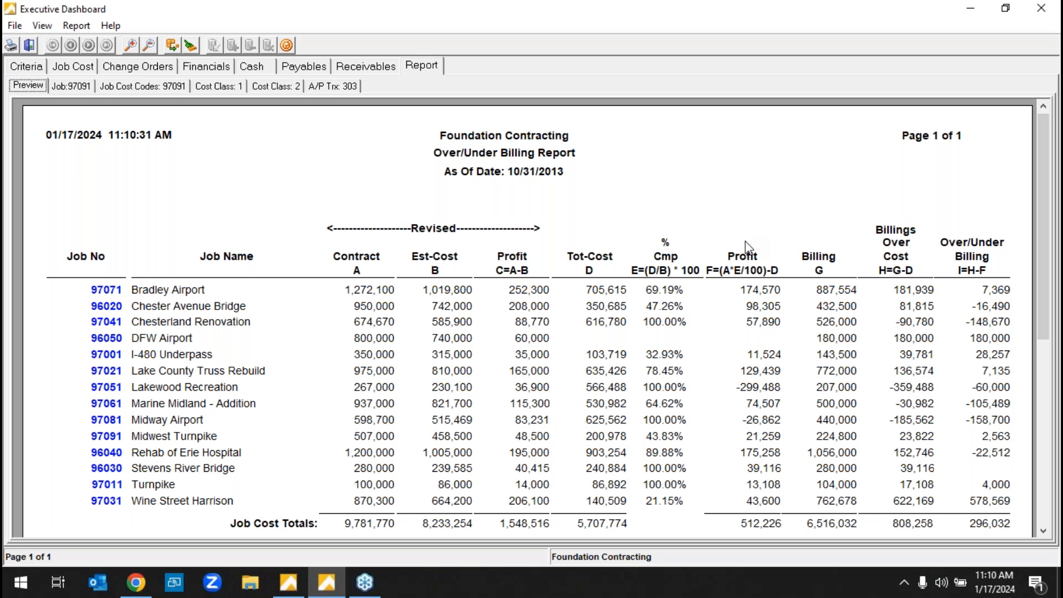
{"action": "left_click", "coordinate": [252, 66]}
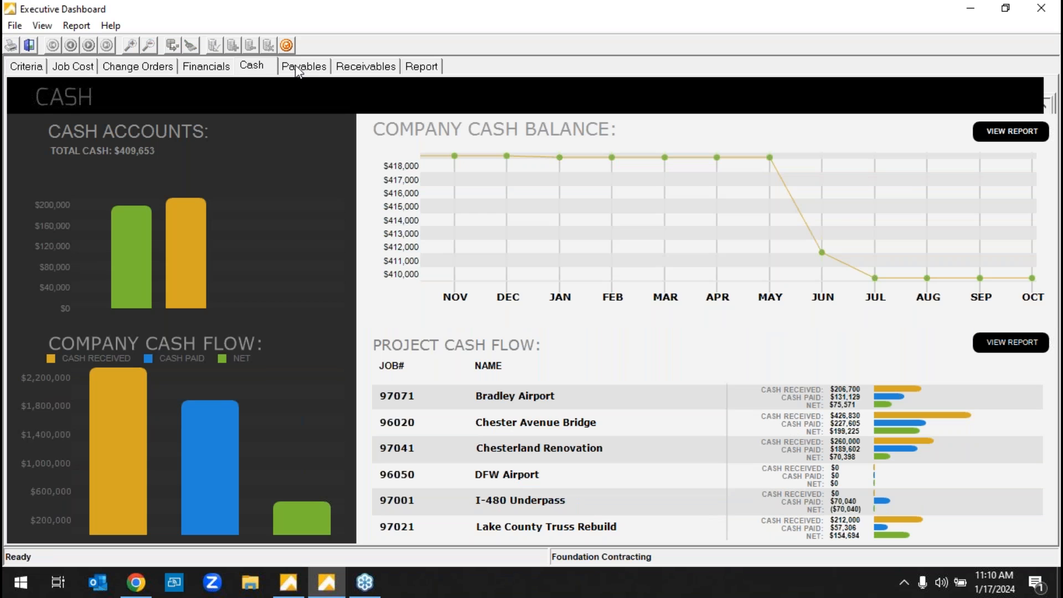
- Open the Receivables dashboard and its Aged Receivable Report by job, then return to Job Cost
{"action": "left_click", "coordinate": [366, 66]}
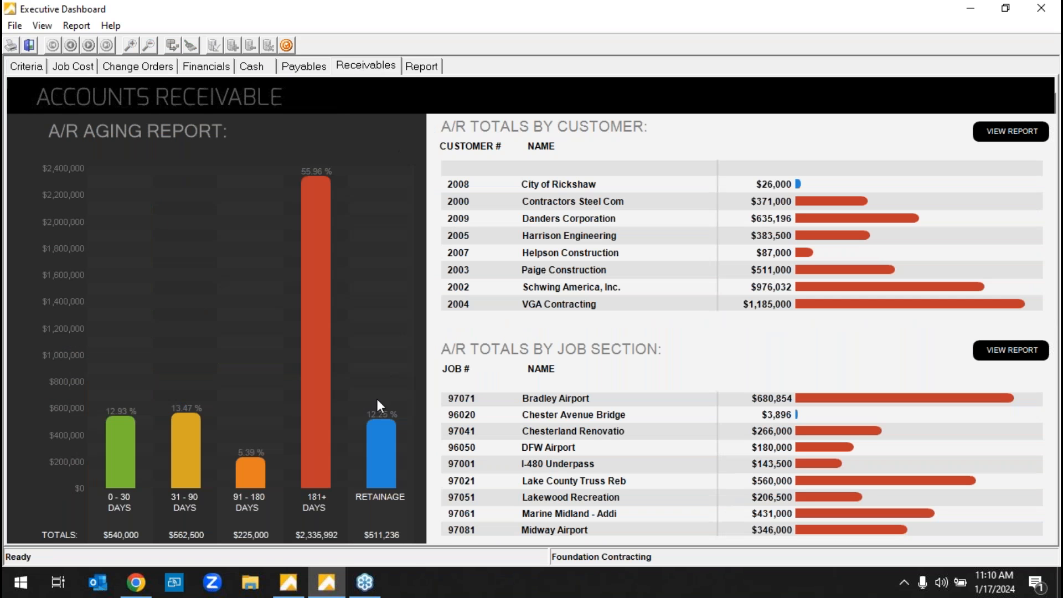
{"action": "left_click", "coordinate": [998, 365]}
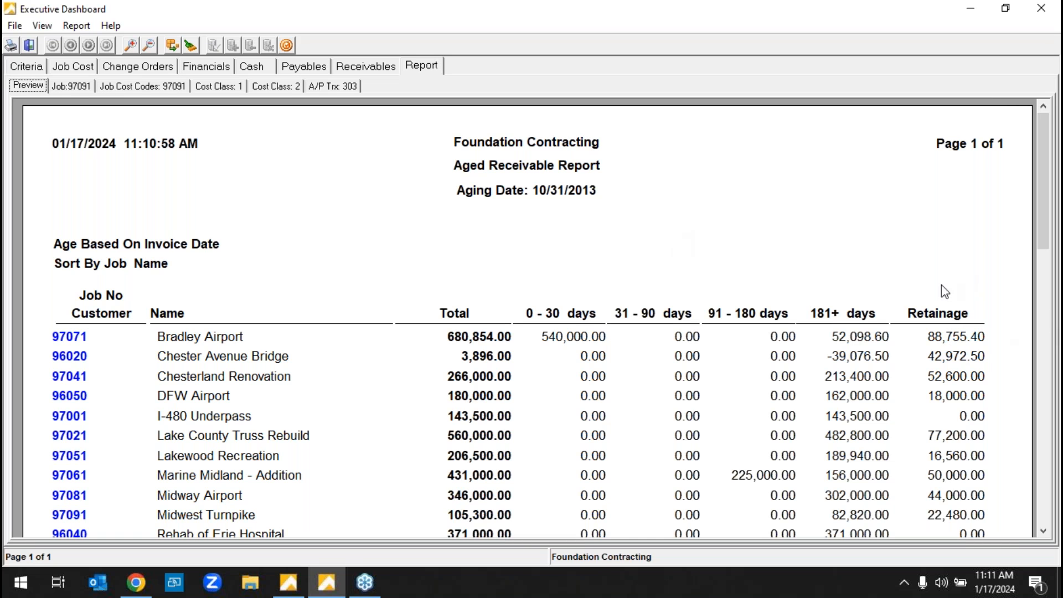
{"action": "left_click", "coordinate": [76, 66]}
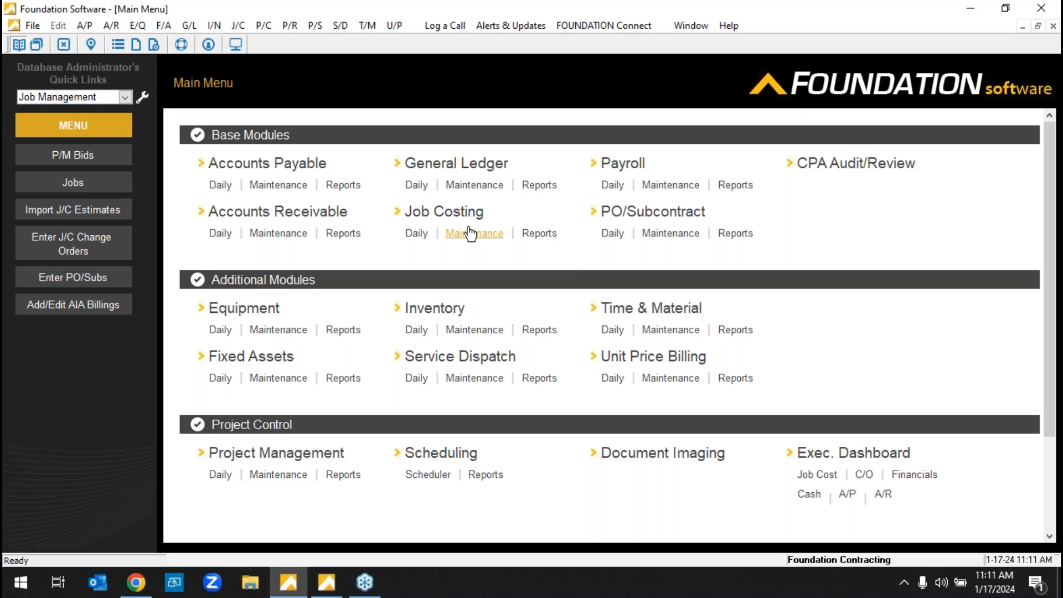
- Load job 95001 Harrison Street Bridge in modify mode and view its cost-code budget totalling $1,646,137.88
{"action": "left_click", "coordinate": [73, 185]}
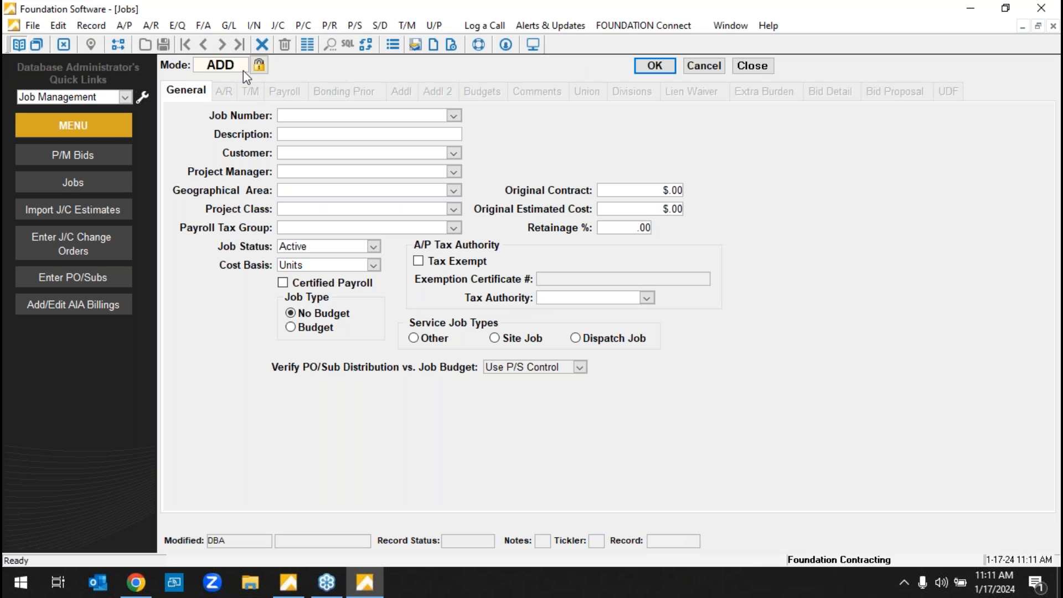
{"action": "left_click", "coordinate": [259, 65]}
{"action": "left_click", "coordinate": [454, 115]}
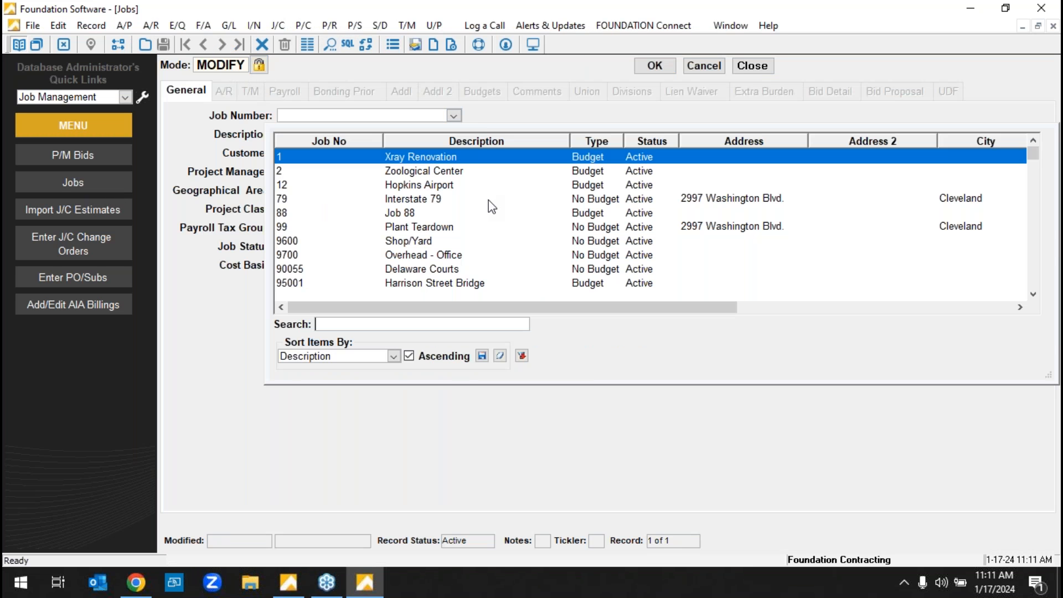
{"action": "left_click", "coordinate": [449, 185]}
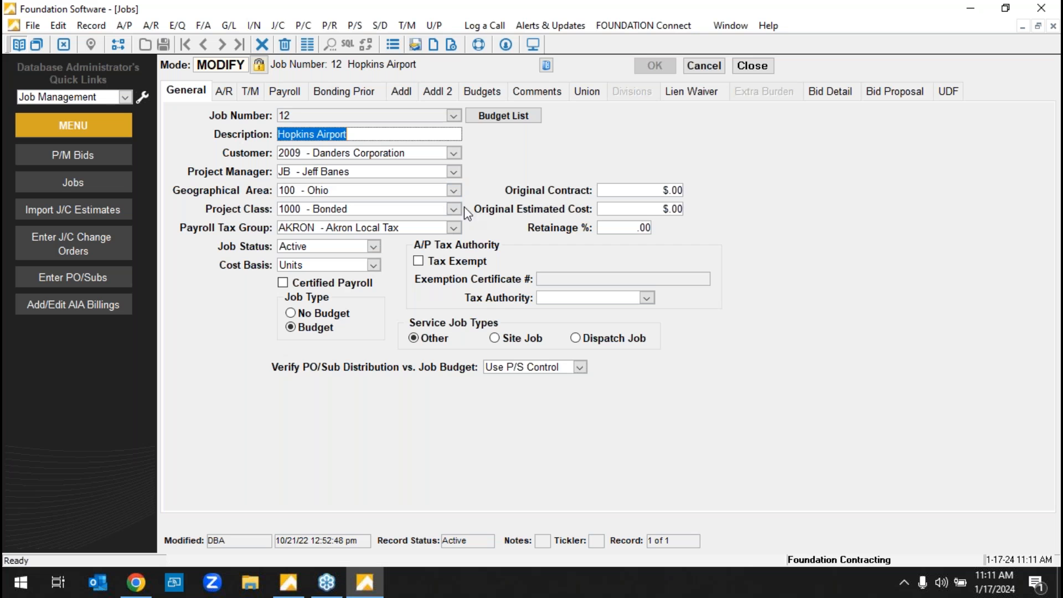
{"action": "left_click", "coordinate": [702, 64]}
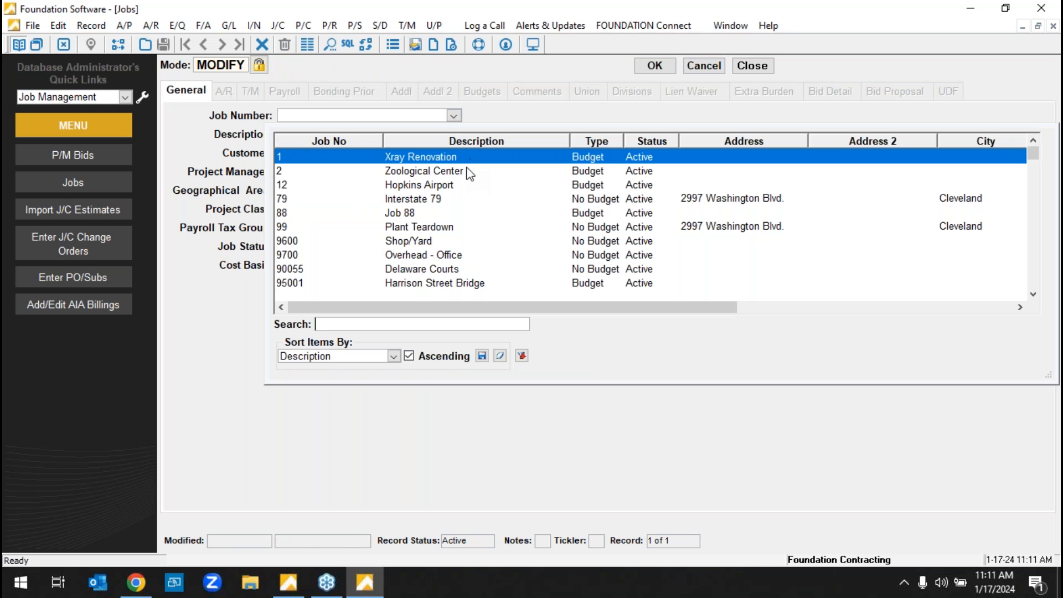
{"action": "left_click", "coordinate": [444, 284]}
{"action": "left_click", "coordinate": [615, 192]}
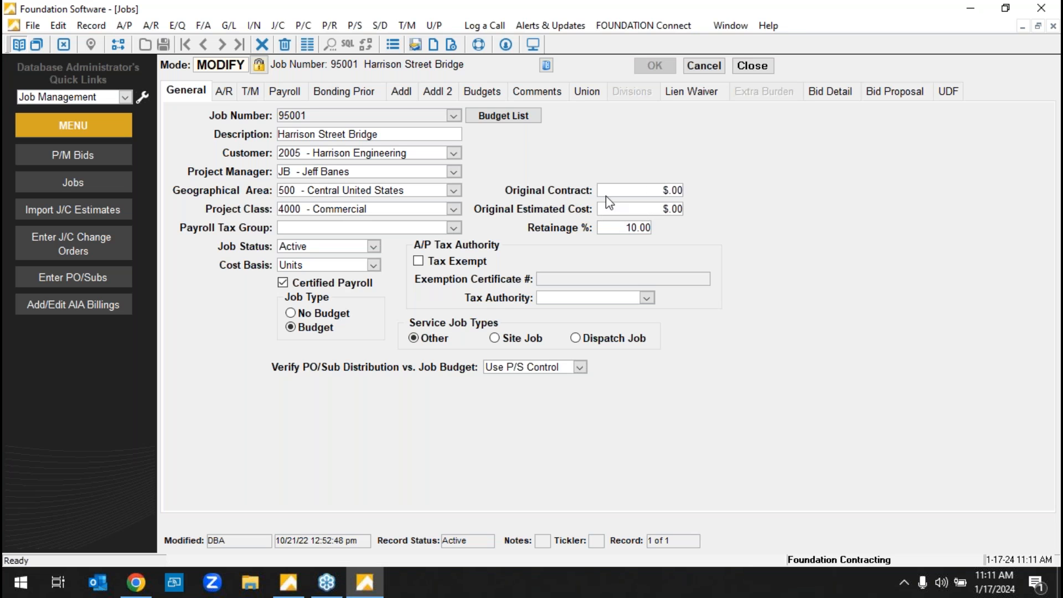
{"action": "left_click", "coordinate": [485, 95]}
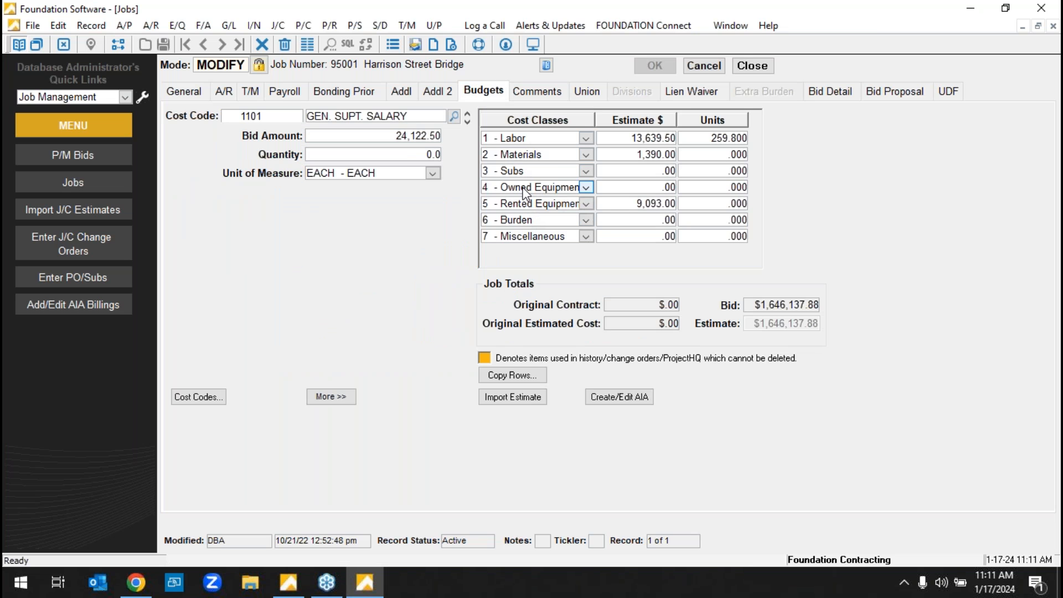
- Browse job 95001's assigned cost codes (1110, 2240, 2510), then cancel the dialog and the job edits
{"action": "left_click", "coordinate": [198, 397]}
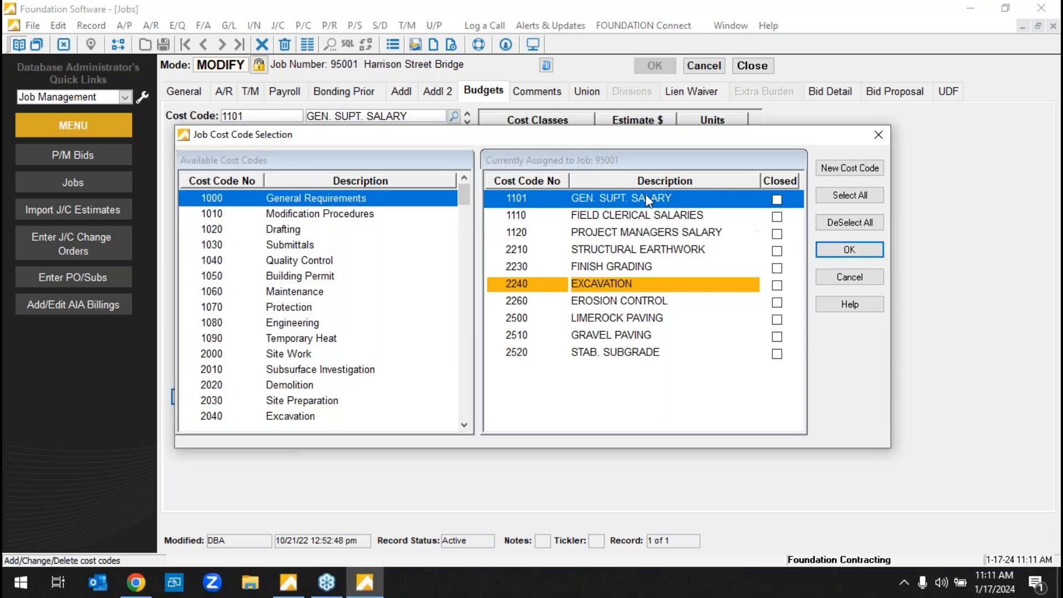
{"action": "left_click_drag", "start_coordinate": [465, 192], "coordinate": [487, 385]}
{"action": "left_click", "coordinate": [769, 339]}
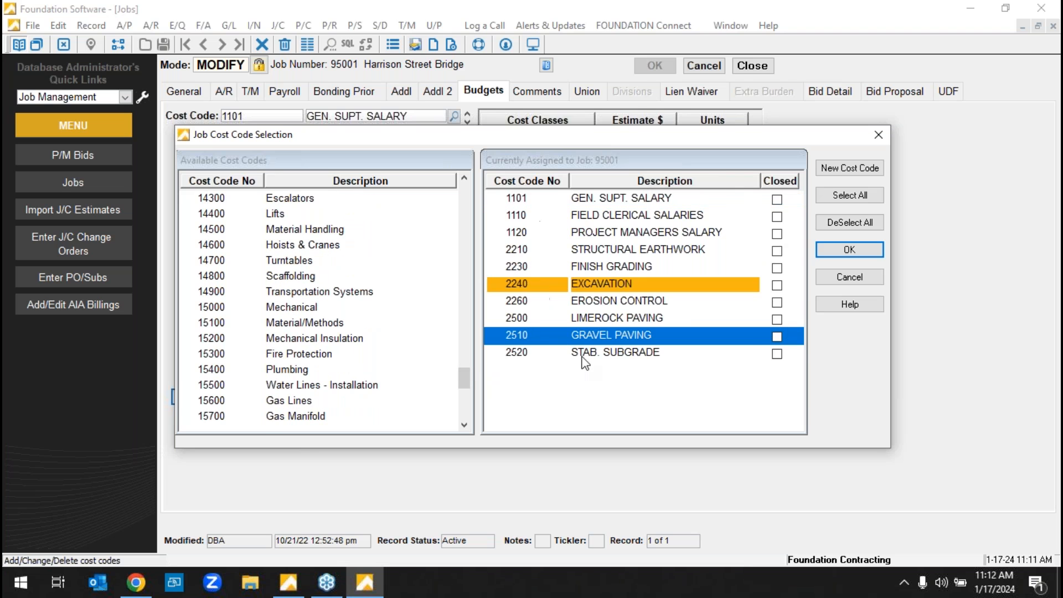
{"action": "left_click", "coordinate": [668, 212]}
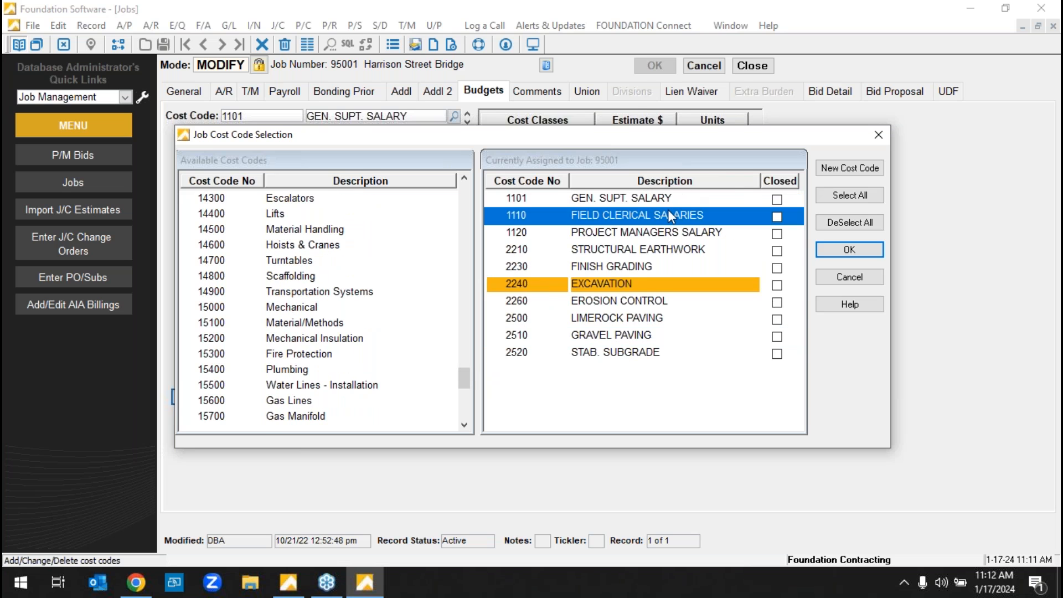
{"action": "left_click", "coordinate": [637, 285]}
{"action": "left_click", "coordinate": [702, 337]}
{"action": "left_click", "coordinate": [664, 284]}
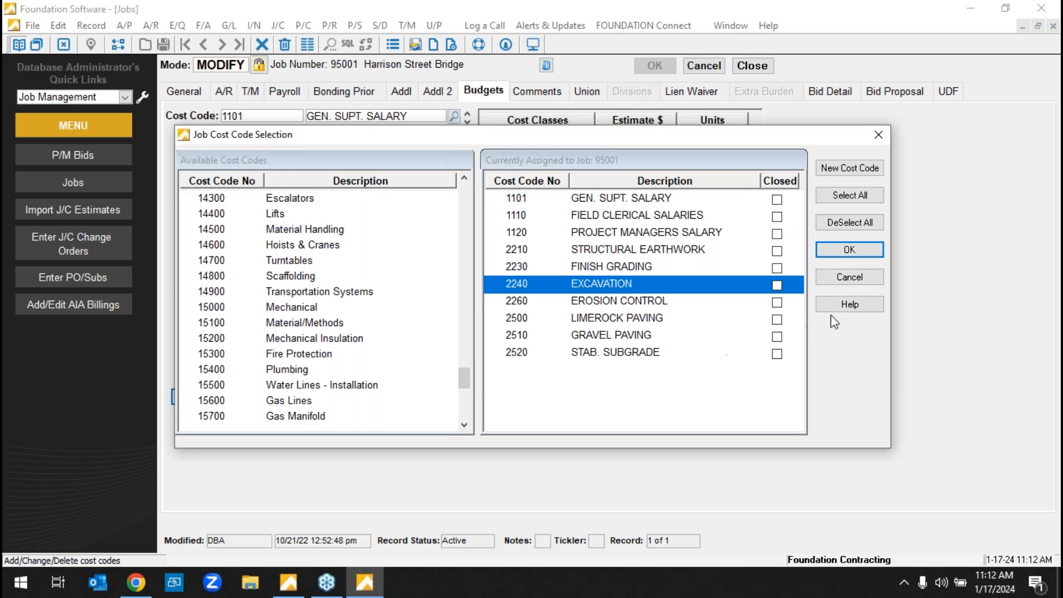
{"action": "left_click", "coordinate": [851, 278]}
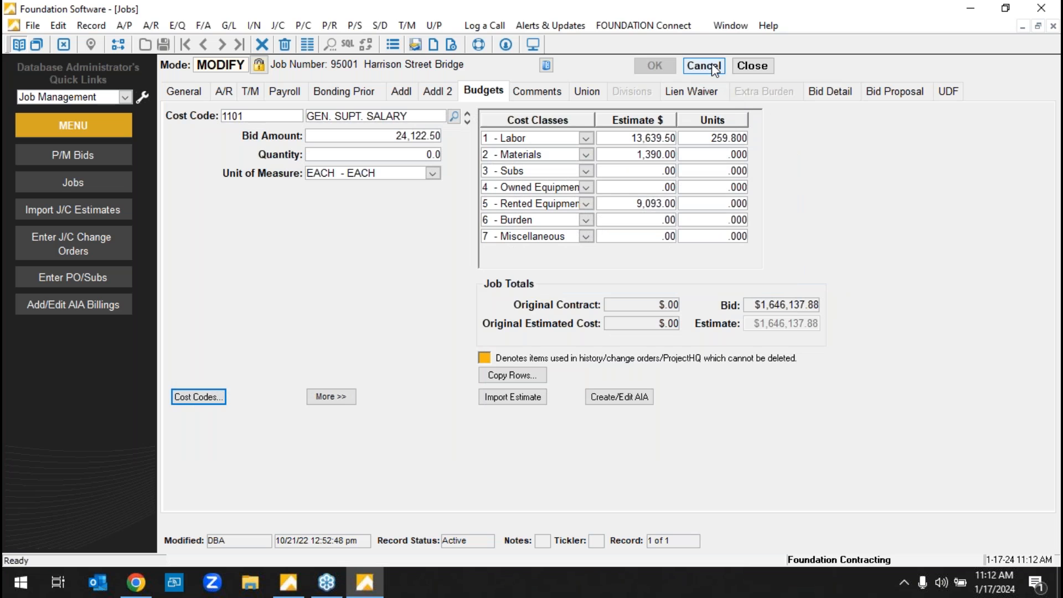
{"action": "left_click", "coordinate": [712, 63]}
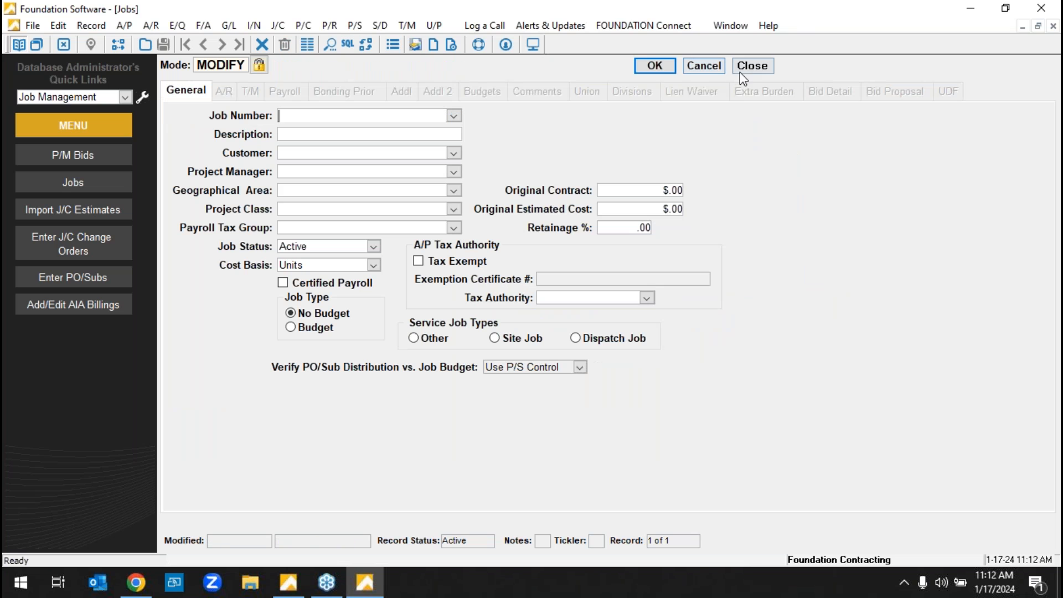
- Reload job 95001 Harrison Street Bridge into the Jobs form after clearing the duplicate-job error
{"action": "left_click", "coordinate": [744, 69]}
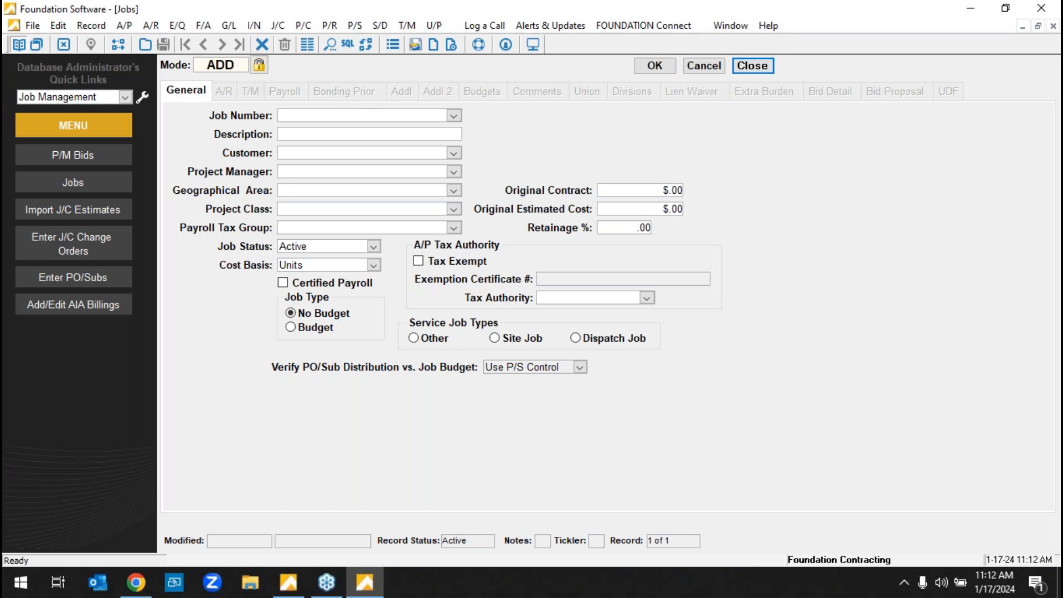
{"action": "left_click", "coordinate": [454, 115]}
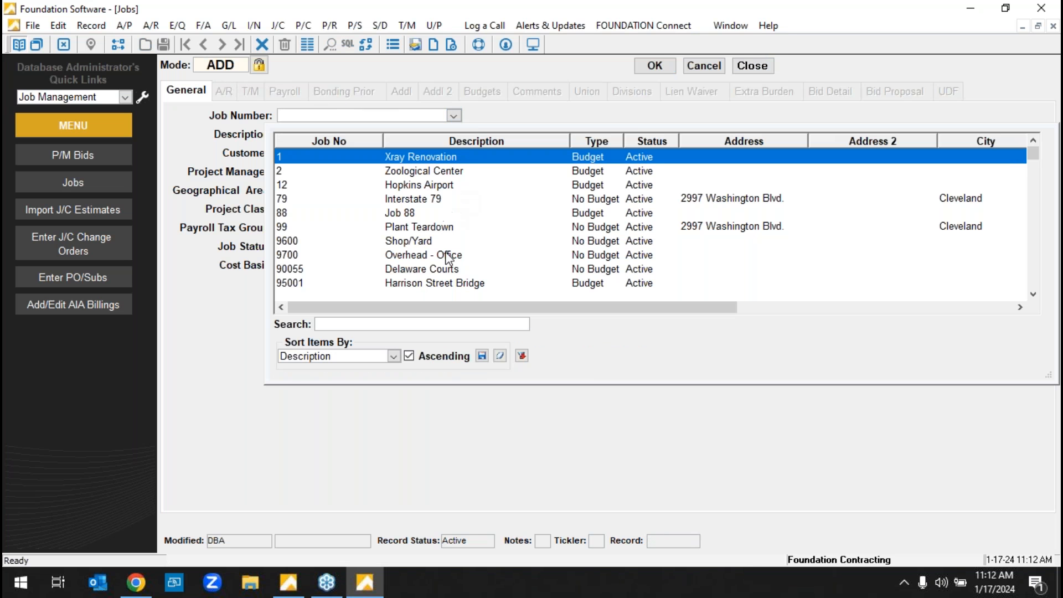
{"action": "left_click", "coordinate": [456, 283]}
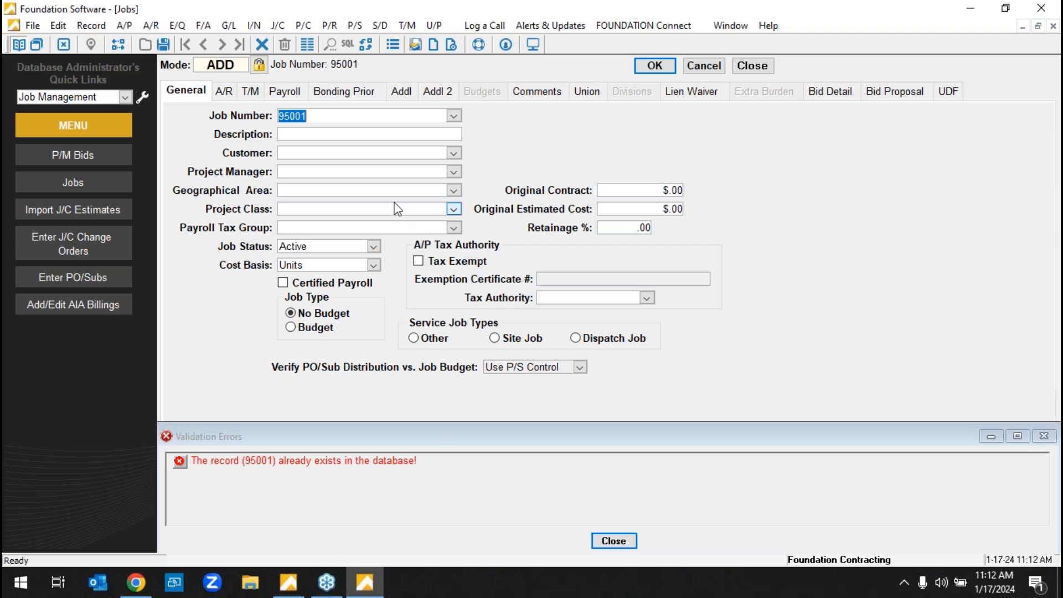
{"action": "left_click", "coordinate": [689, 65]}
{"action": "left_click", "coordinate": [453, 116]}
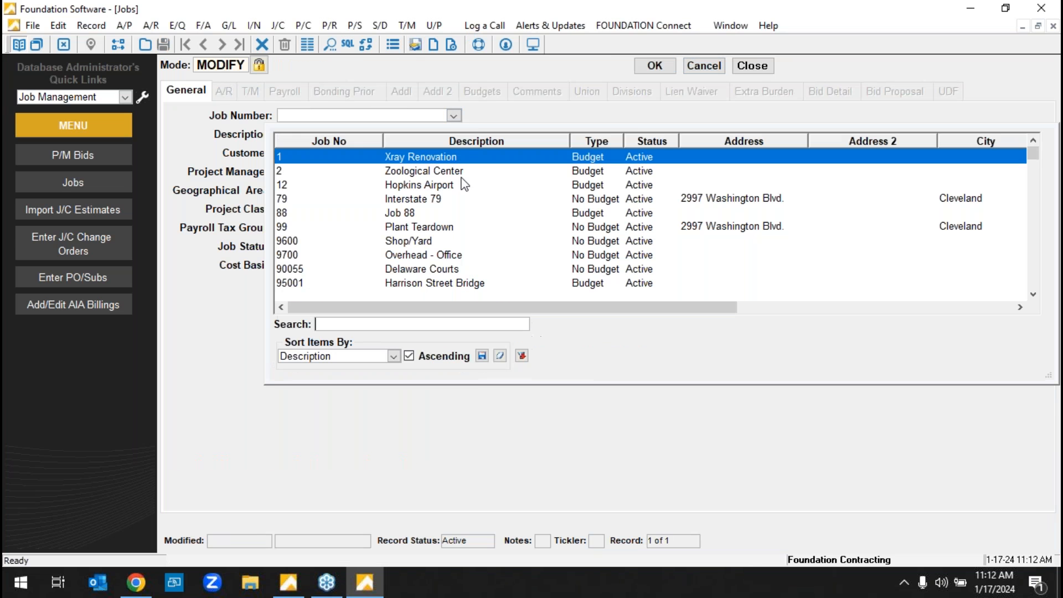
{"action": "left_click", "coordinate": [446, 284]}
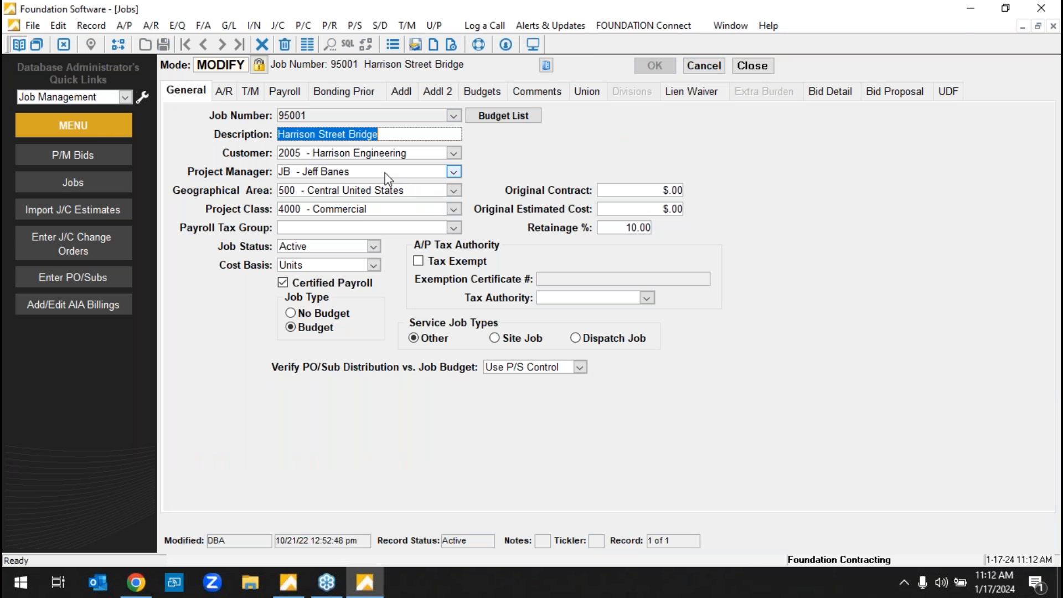
- Set Geographical Area to 80 - Baltimore County, check Project Class, then cancel and close Jobs
{"action": "key", "text": "Tab"}
{"action": "key", "text": "Tab"}
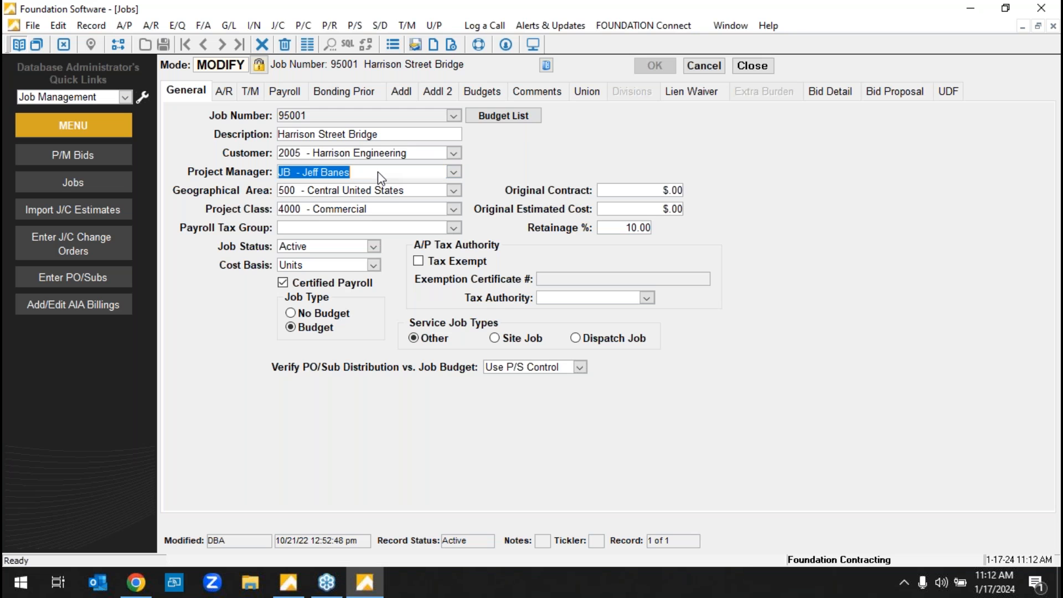
{"action": "key", "text": "Tab"}
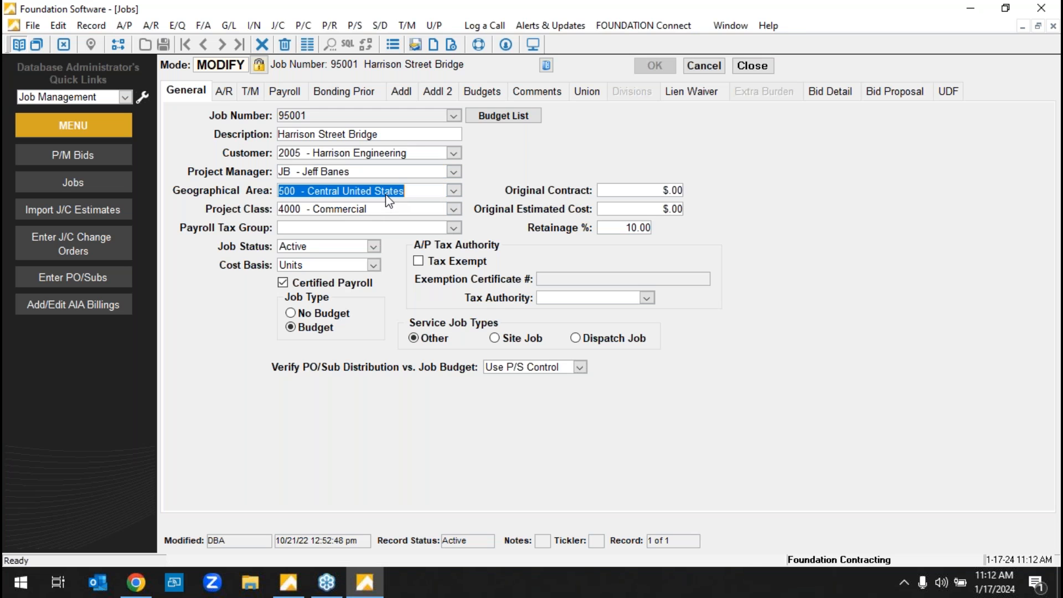
{"action": "left_click", "coordinate": [453, 192]}
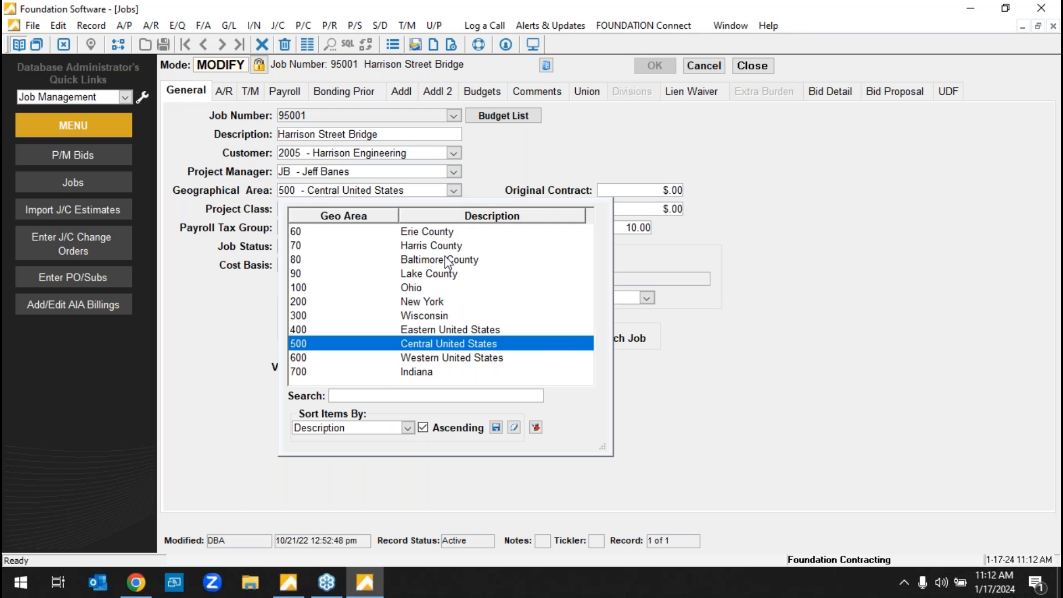
{"action": "left_click", "coordinate": [448, 260]}
{"action": "left_click", "coordinate": [454, 210]}
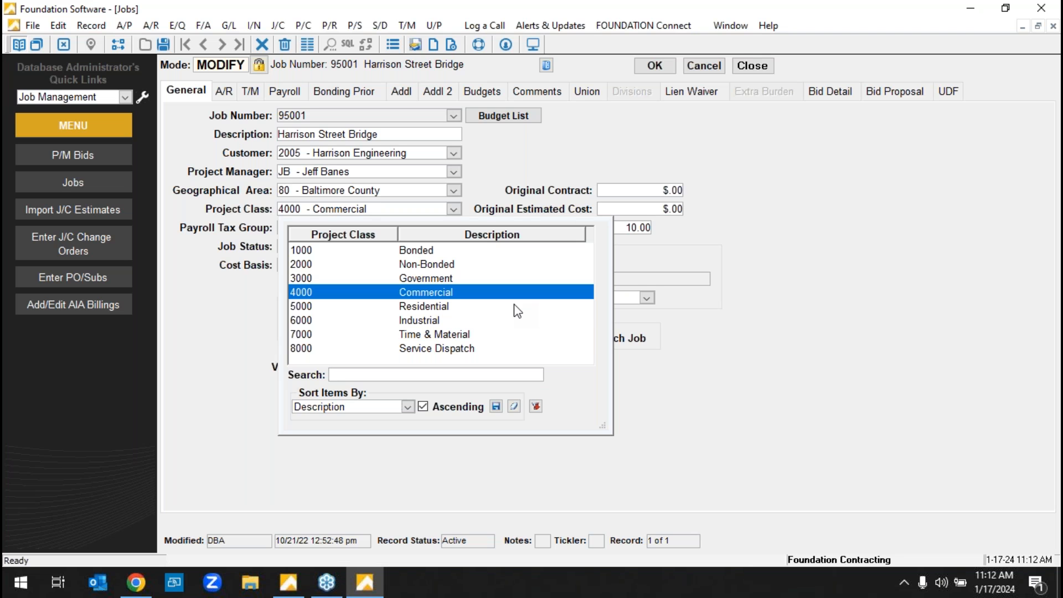
{"action": "key", "text": "Escape"}
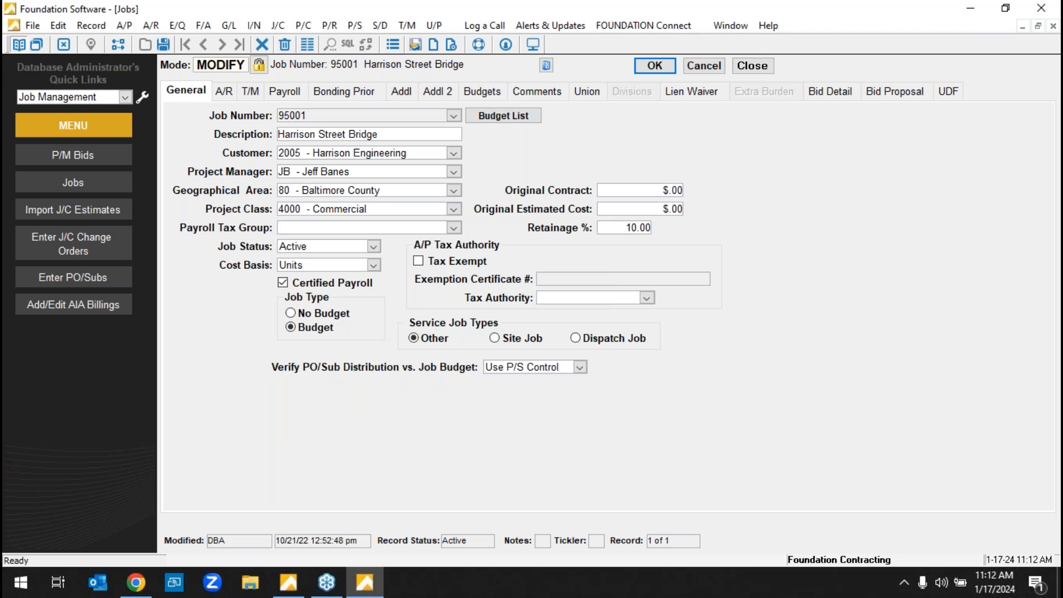
{"action": "left_click", "coordinate": [450, 211]}
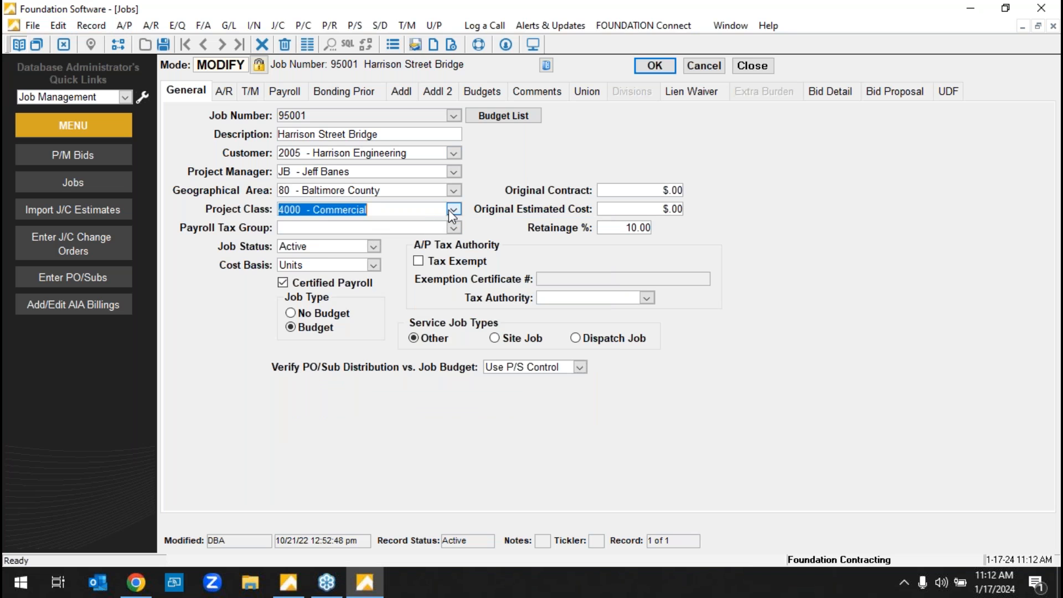
{"action": "left_click", "coordinate": [452, 214]}
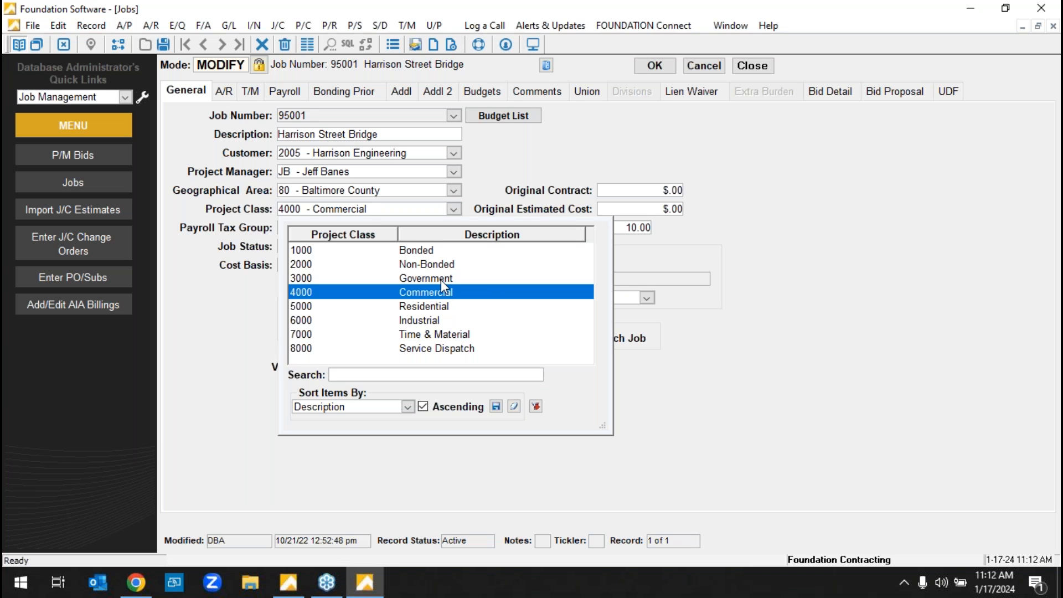
{"action": "left_click", "coordinate": [706, 67]}
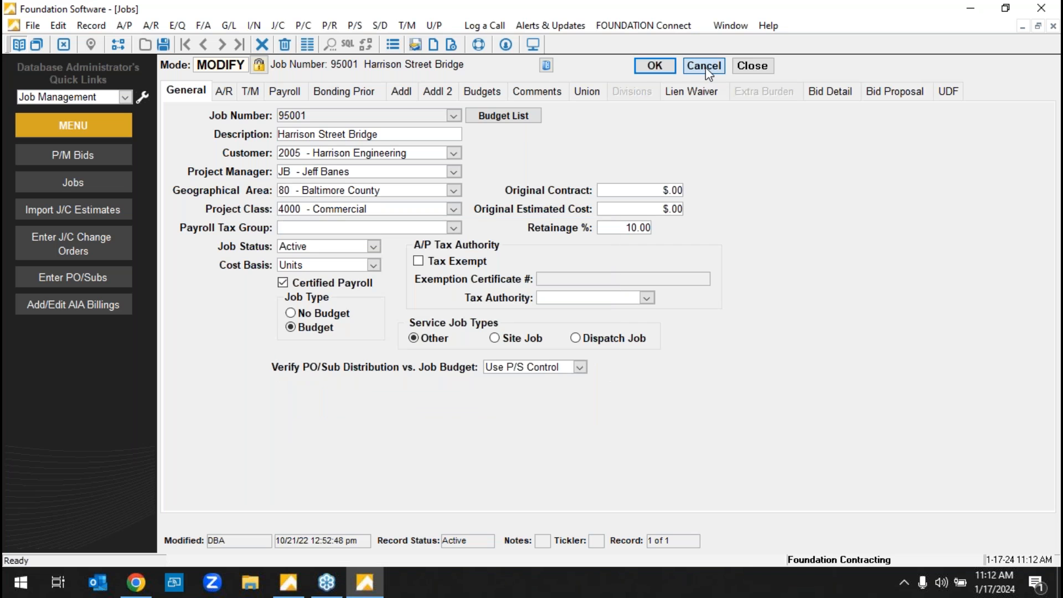
{"action": "left_click", "coordinate": [751, 78]}
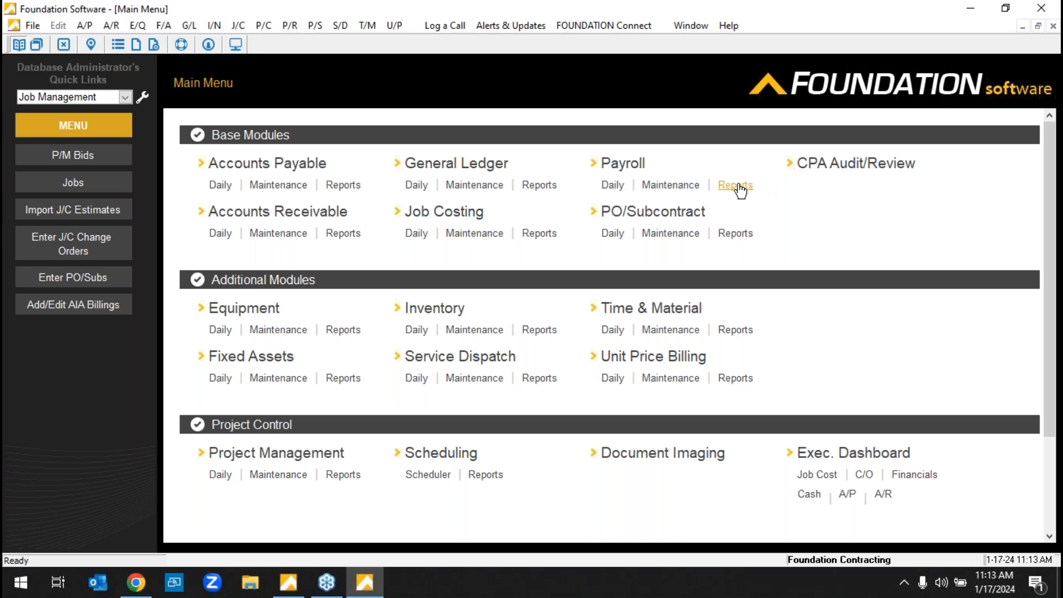
{"action": "left_click", "coordinate": [554, 192]}
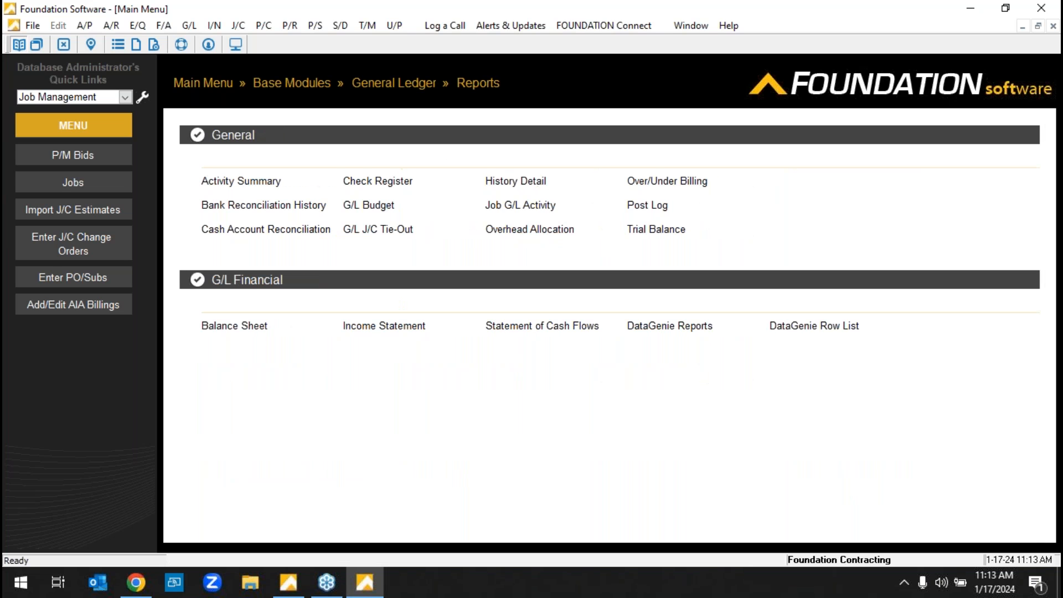
{"action": "left_click", "coordinate": [408, 328]}
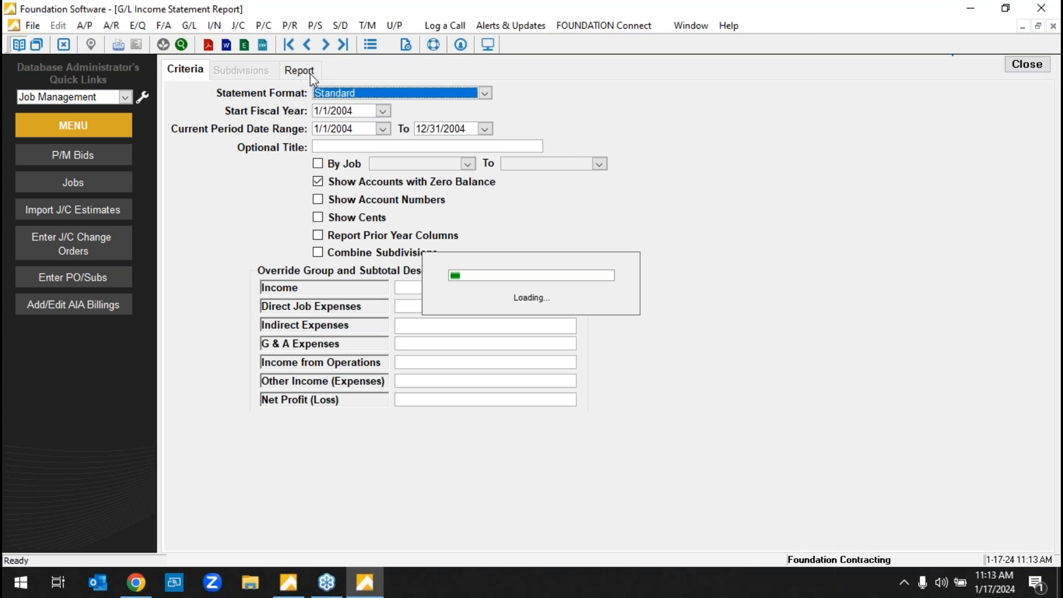
{"action": "left_click", "coordinate": [301, 69]}
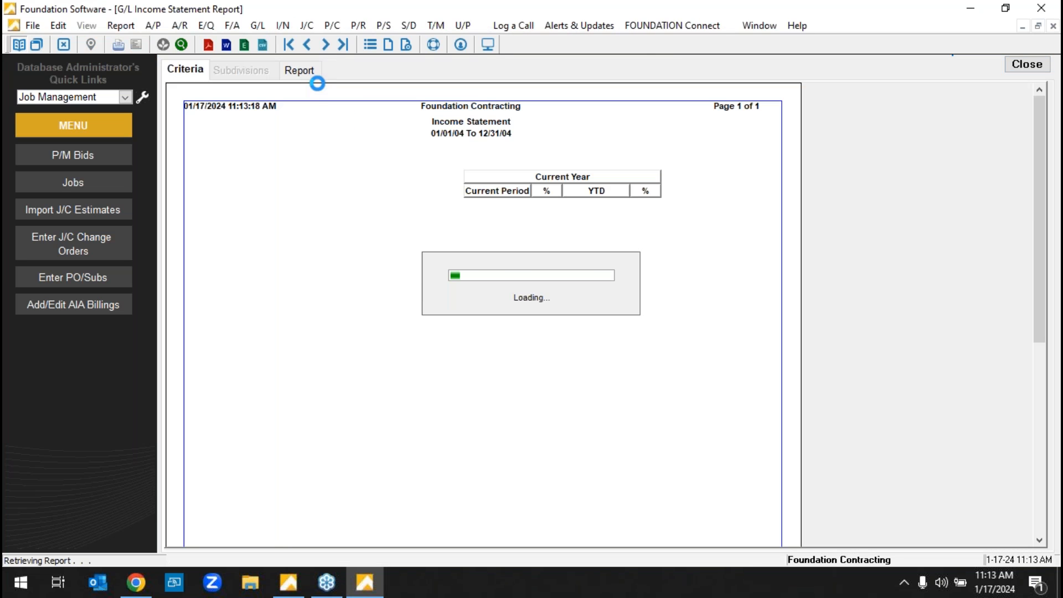
{"action": "left_click", "coordinate": [1026, 65]}
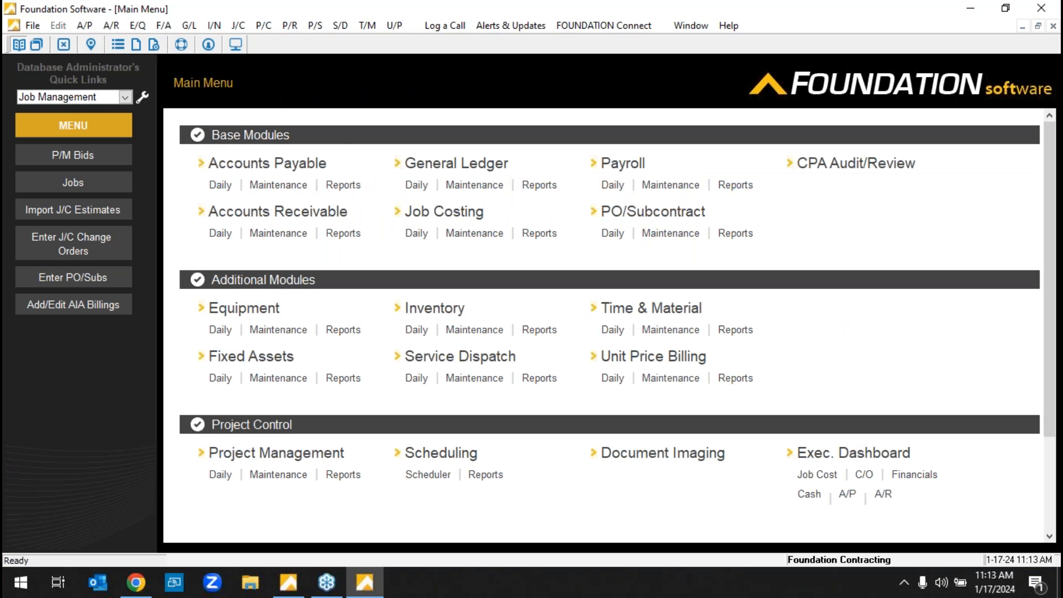
{"action": "left_click", "coordinate": [613, 234]}
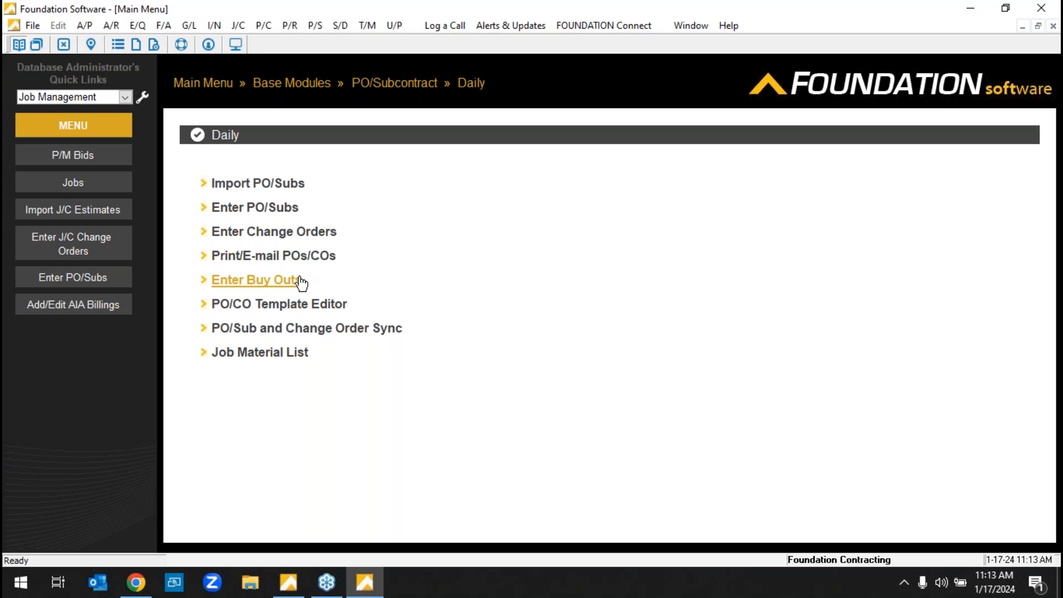
{"action": "left_click", "coordinate": [300, 257]}
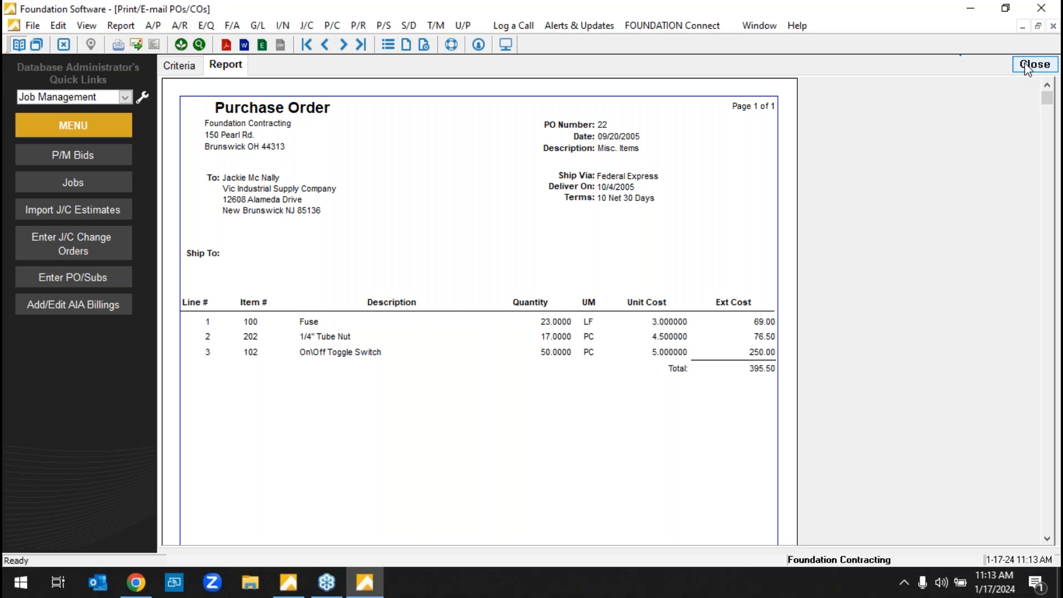
{"action": "left_click", "coordinate": [1028, 65]}
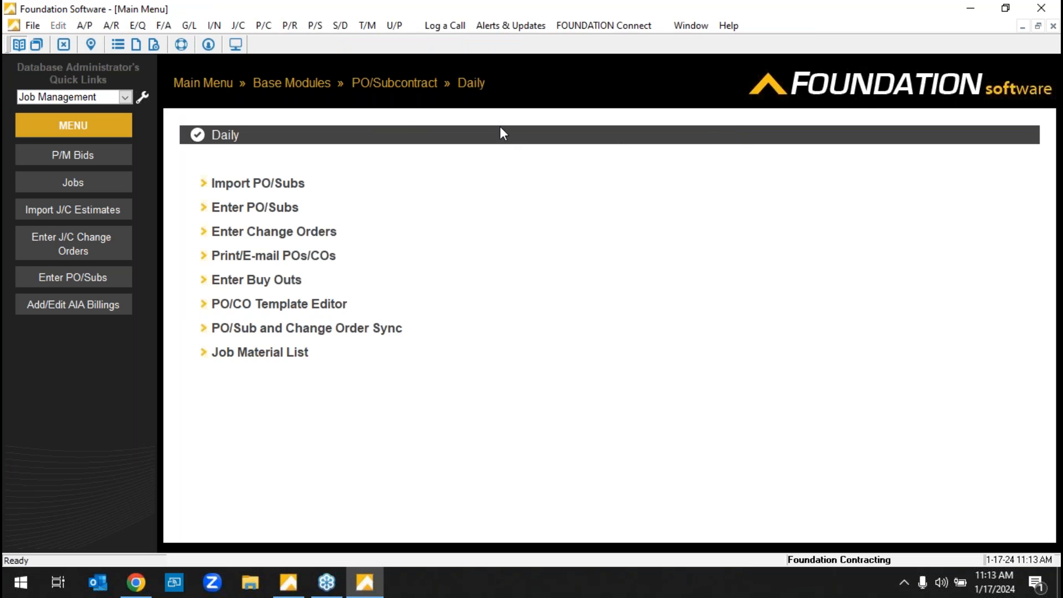
{"action": "left_click", "coordinate": [209, 83]}
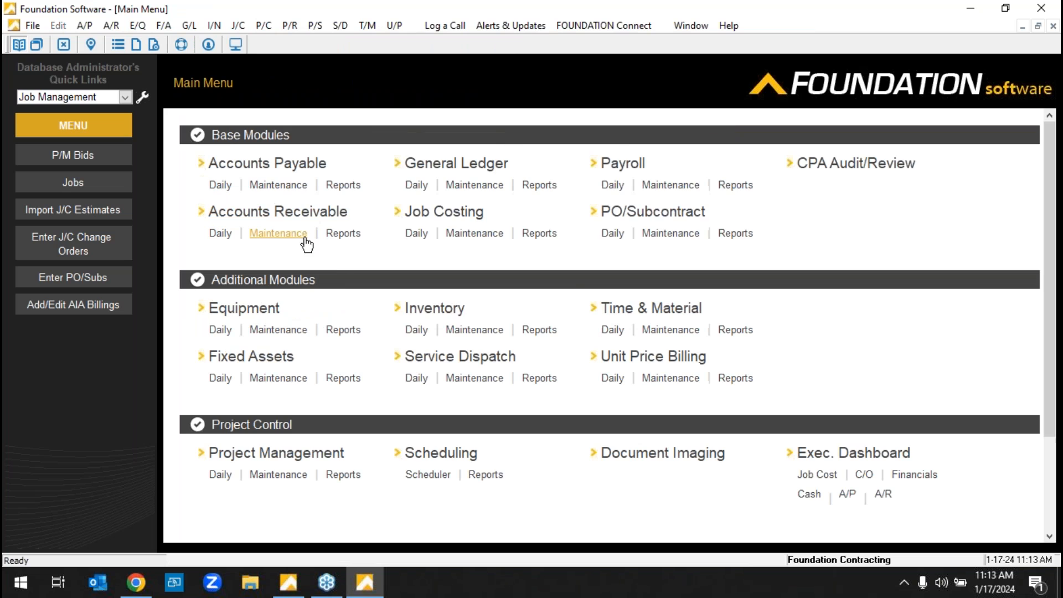
- Run the PO/Sub Status report, showing PO/SUB 104 with a 44,750.00 grand total
{"action": "left_click", "coordinate": [744, 237]}
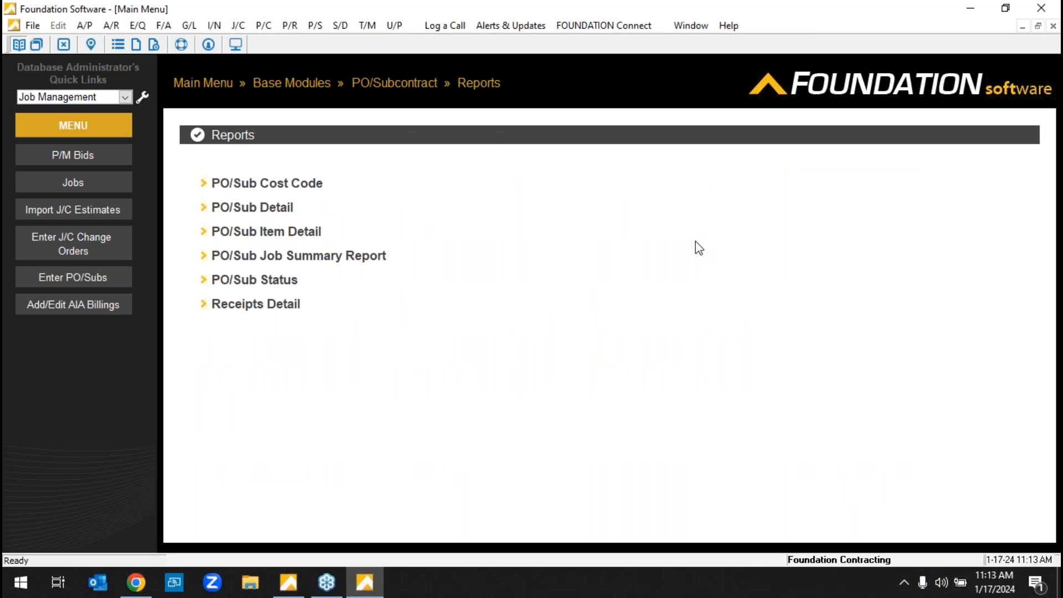
{"action": "left_click", "coordinate": [282, 280]}
{"action": "left_click", "coordinate": [227, 65]}
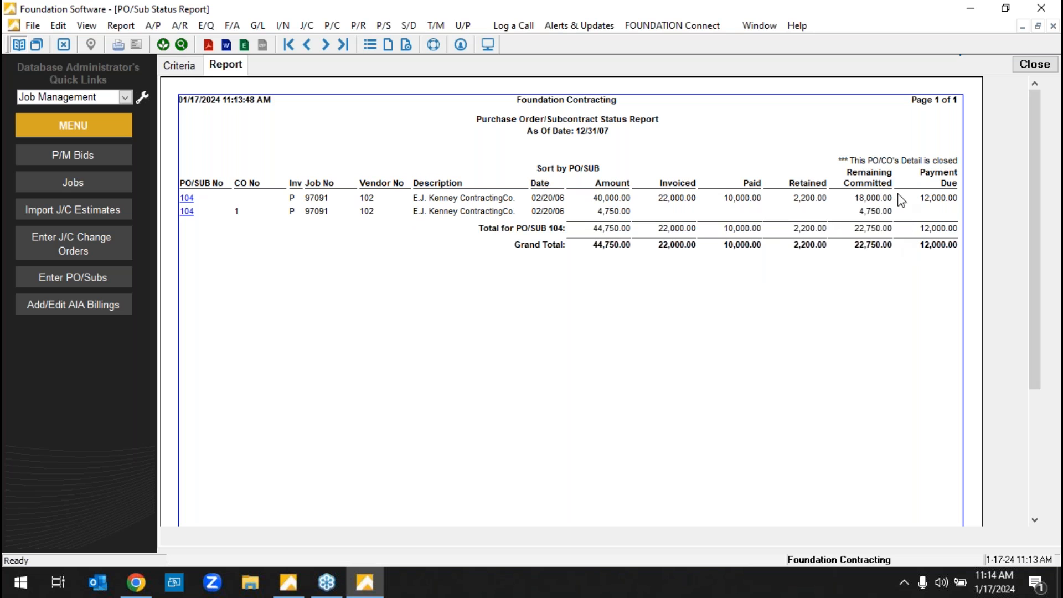
{"action": "left_click", "coordinate": [1023, 66]}
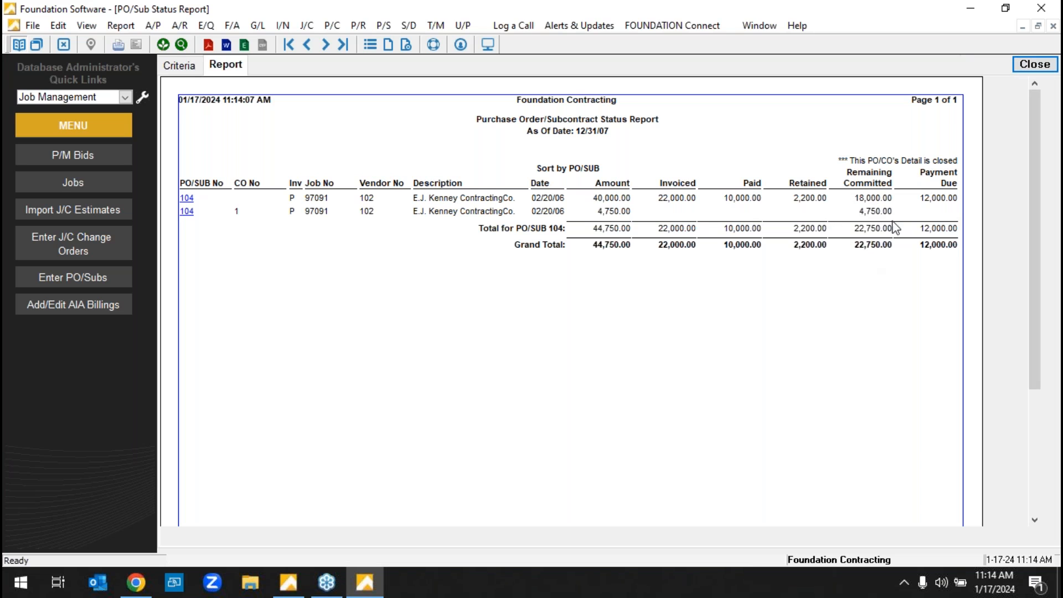
- Close the report and open Accounts Payable Enter Invoices with a blank invoice in ADD mode
{"action": "left_click", "coordinate": [1032, 65]}
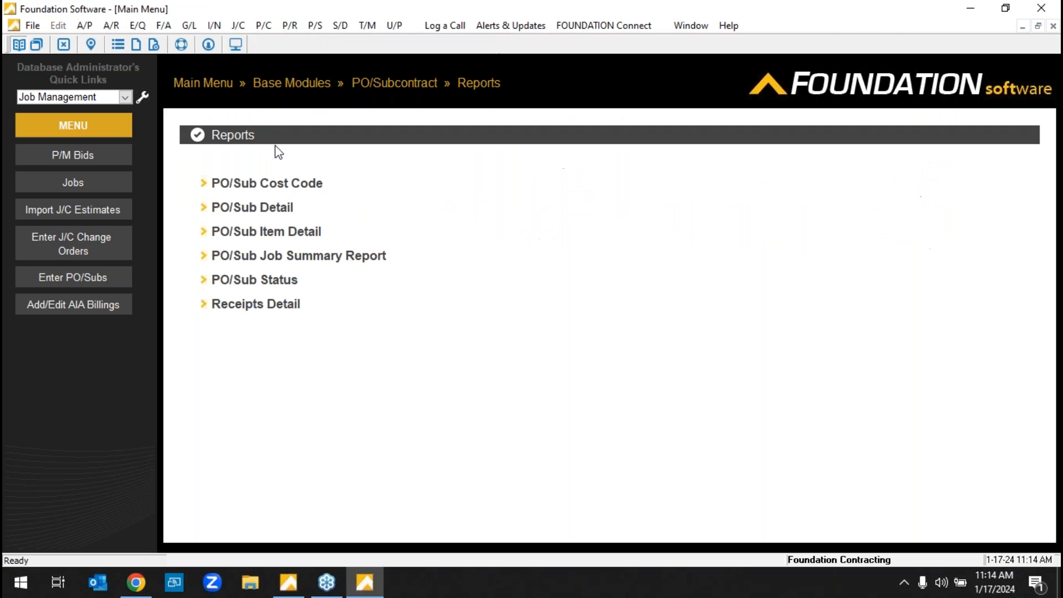
{"action": "left_click", "coordinate": [204, 84]}
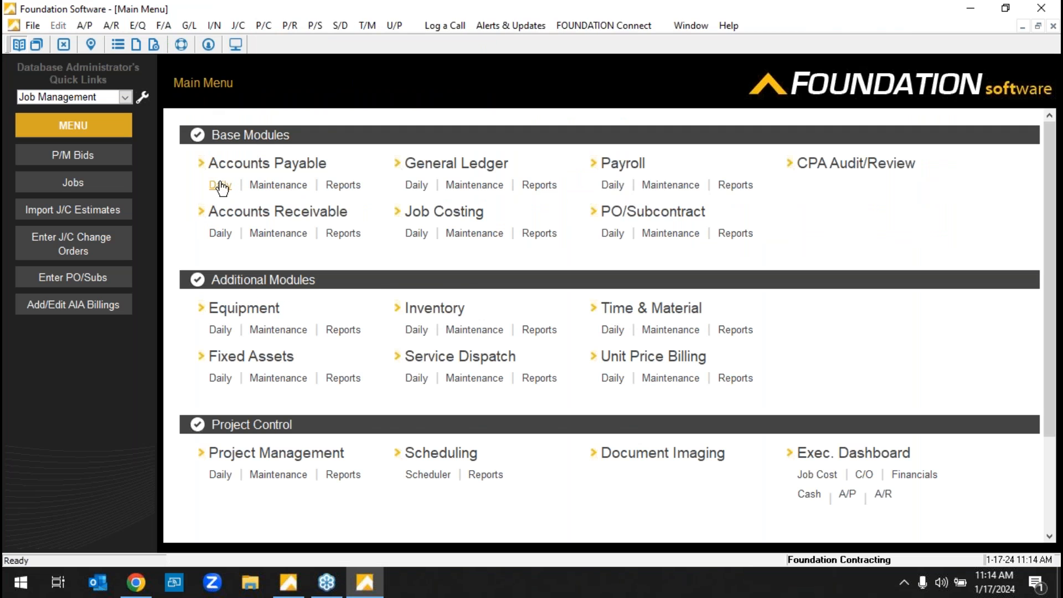
{"action": "left_click", "coordinate": [221, 186]}
{"action": "left_click", "coordinate": [225, 188]}
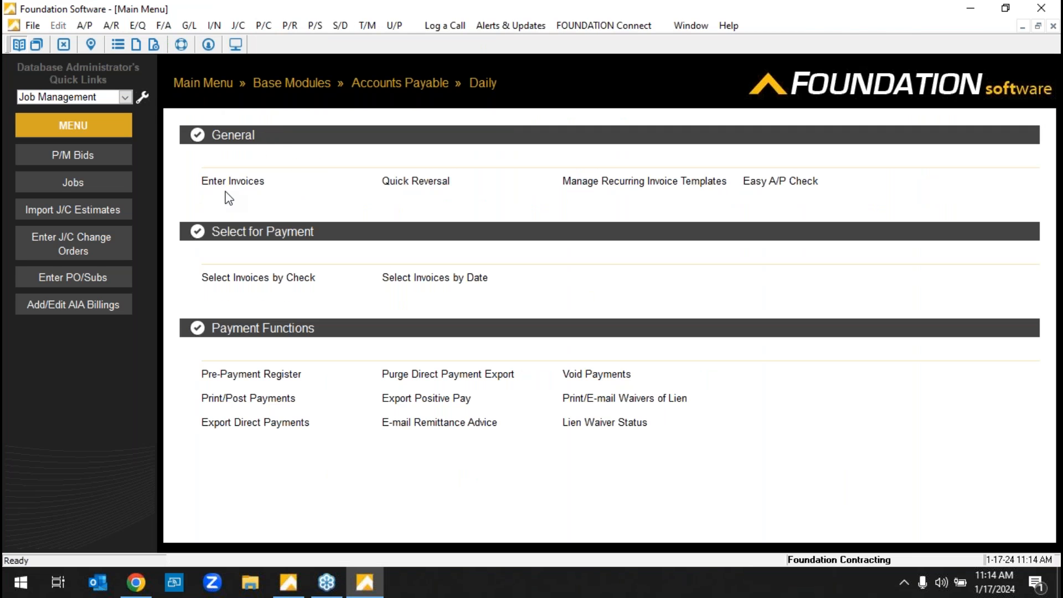
{"action": "left_click", "coordinate": [238, 181]}
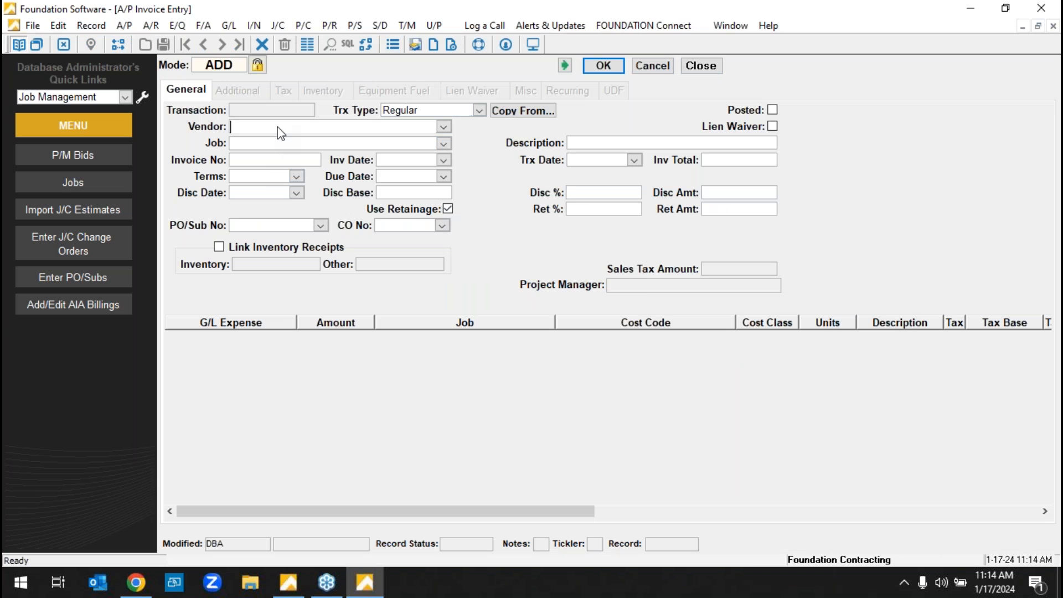
- Enter vendor 103, job 12 Hopkins Airport, an invoice number and invoice date January 17
{"action": "type", "text": "103"}
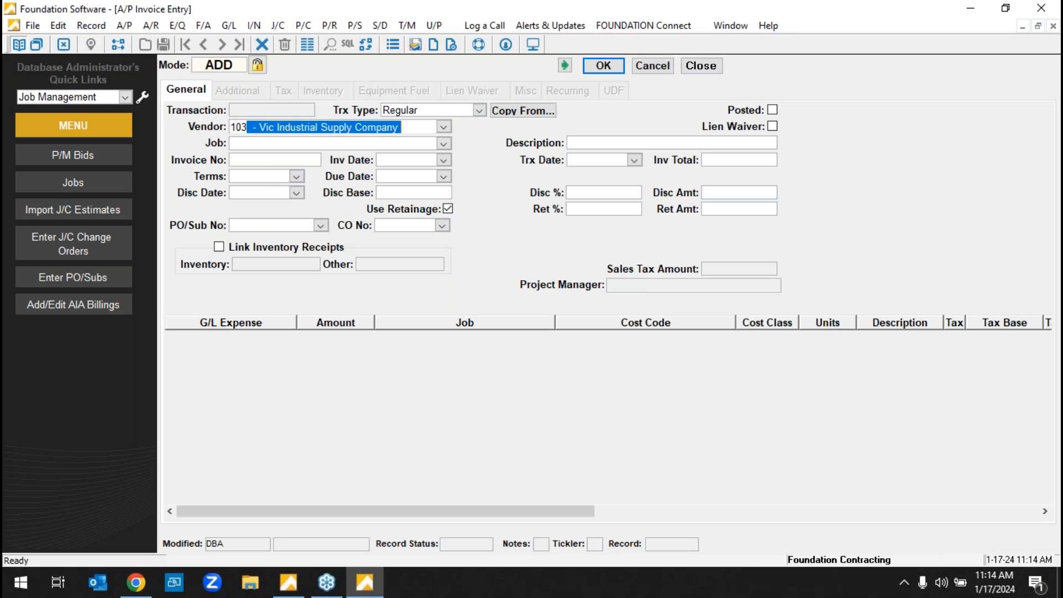
{"action": "key", "text": "Tab"}
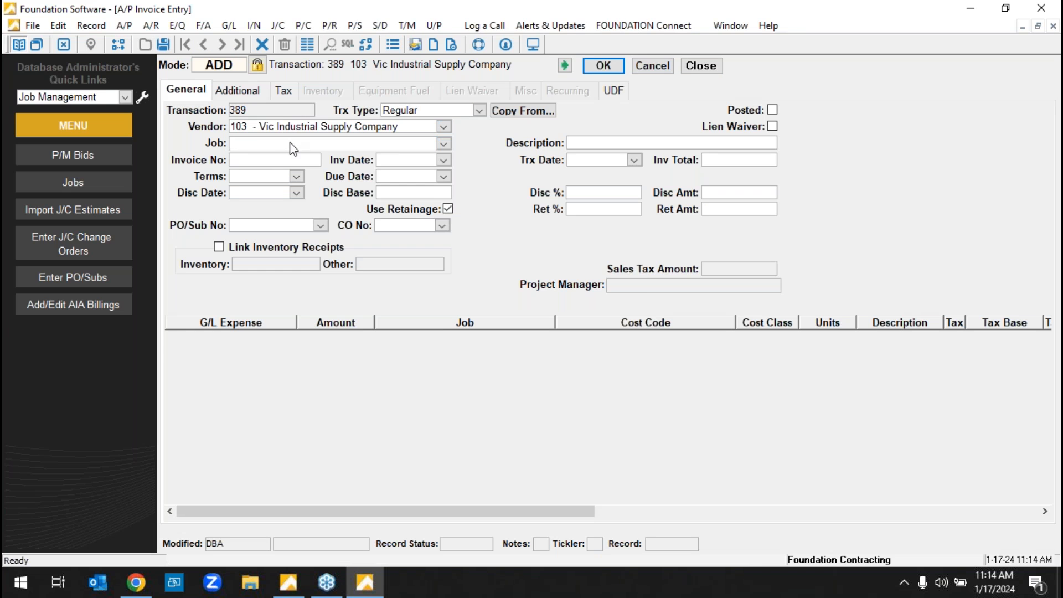
{"action": "left_click", "coordinate": [293, 130]}
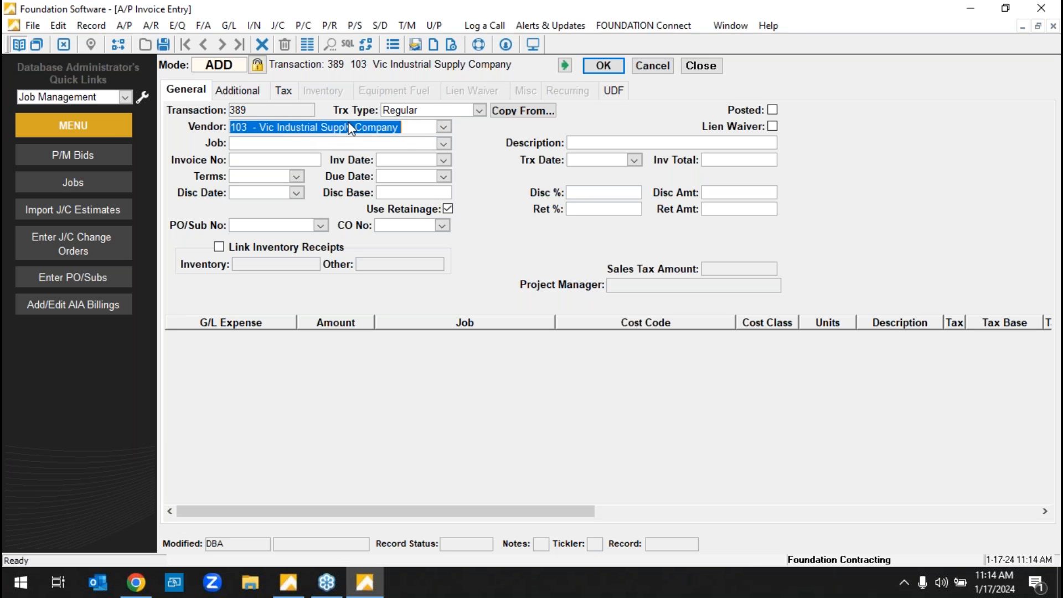
{"action": "left_click_drag", "start_coordinate": [413, 133], "coordinate": [244, 159]}
{"action": "left_click", "coordinate": [263, 146]}
{"action": "type", "text": "12  - Hopkins Airport"}
{"action": "key", "text": "Tab"}
{"action": "type", "text": "23462344632263"}
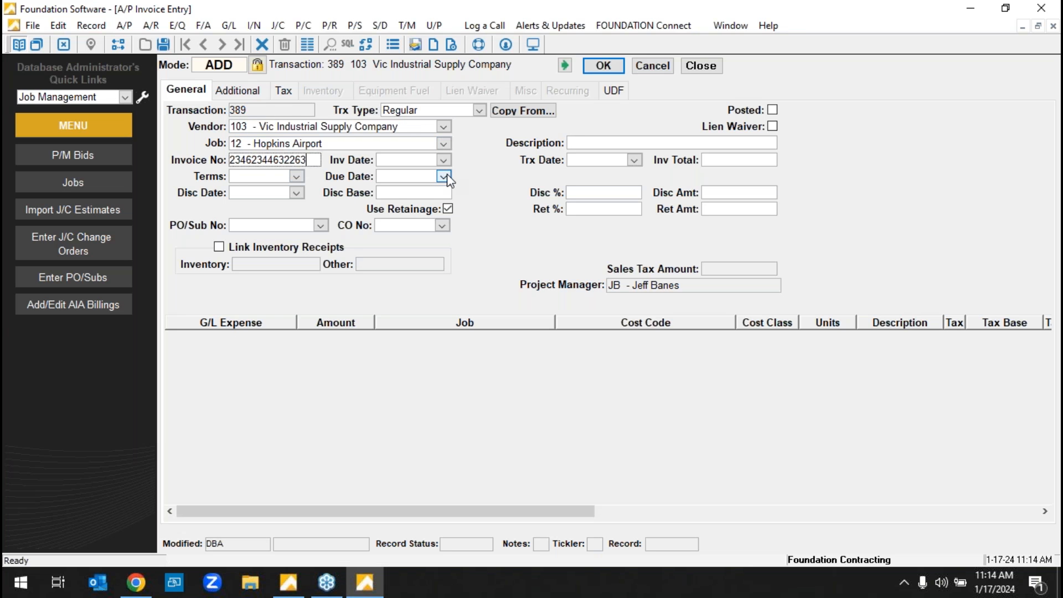
{"action": "left_click", "coordinate": [444, 160]}
{"action": "left_click", "coordinate": [463, 235]}
- Confirm the 10,000.00 invoice total so it distributes to 4070 Materials, cost code 2000
{"action": "left_click", "coordinate": [728, 160]}
{"action": "key", "text": "Tab"}
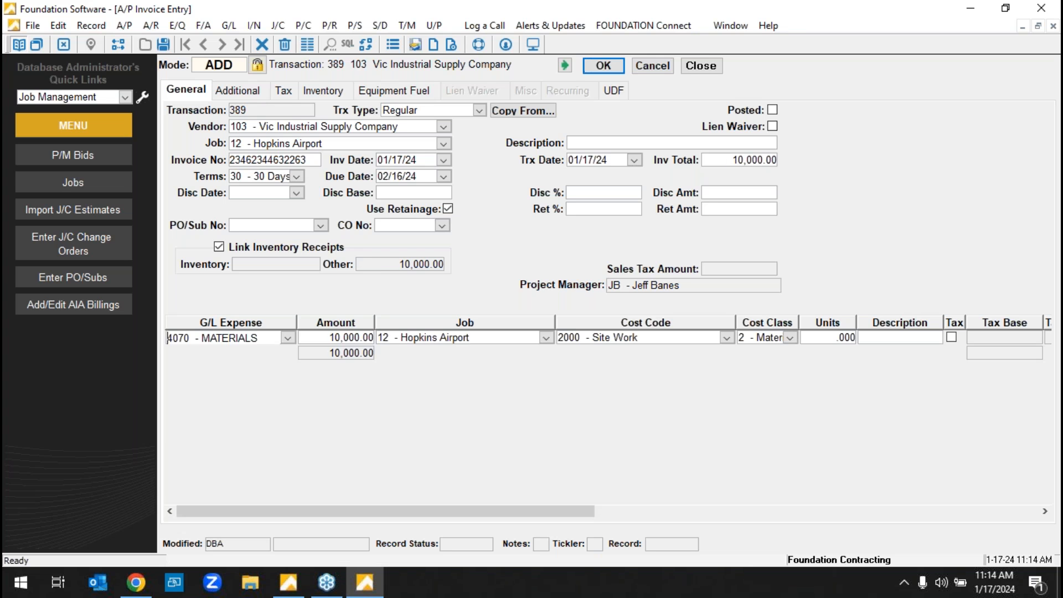
{"action": "left_click", "coordinate": [438, 144]}
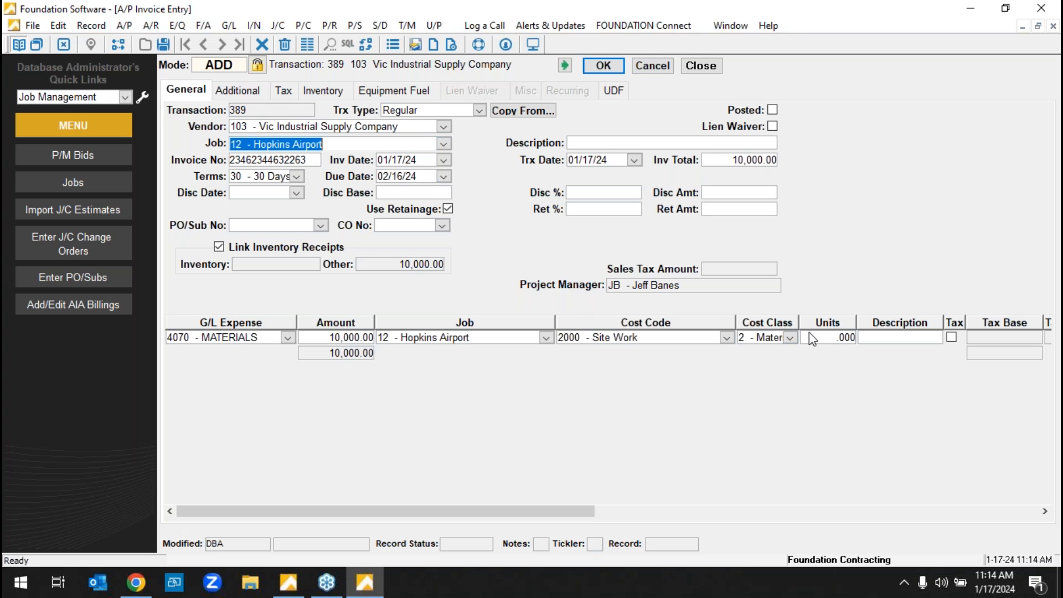
{"action": "left_click", "coordinate": [736, 160]}
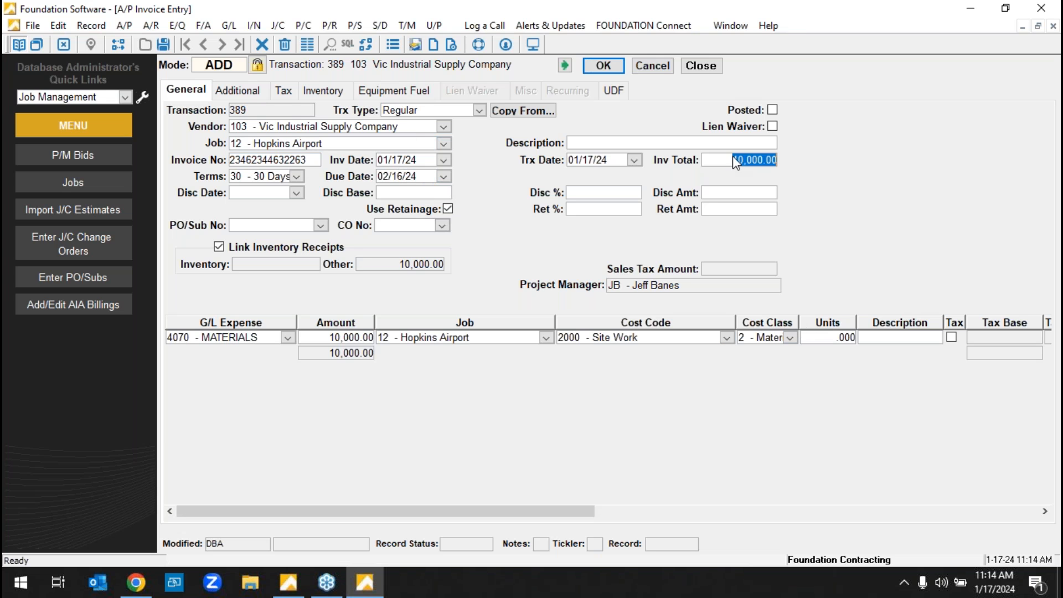
{"action": "left_click", "coordinate": [825, 337]}
{"action": "key", "text": "Down"}
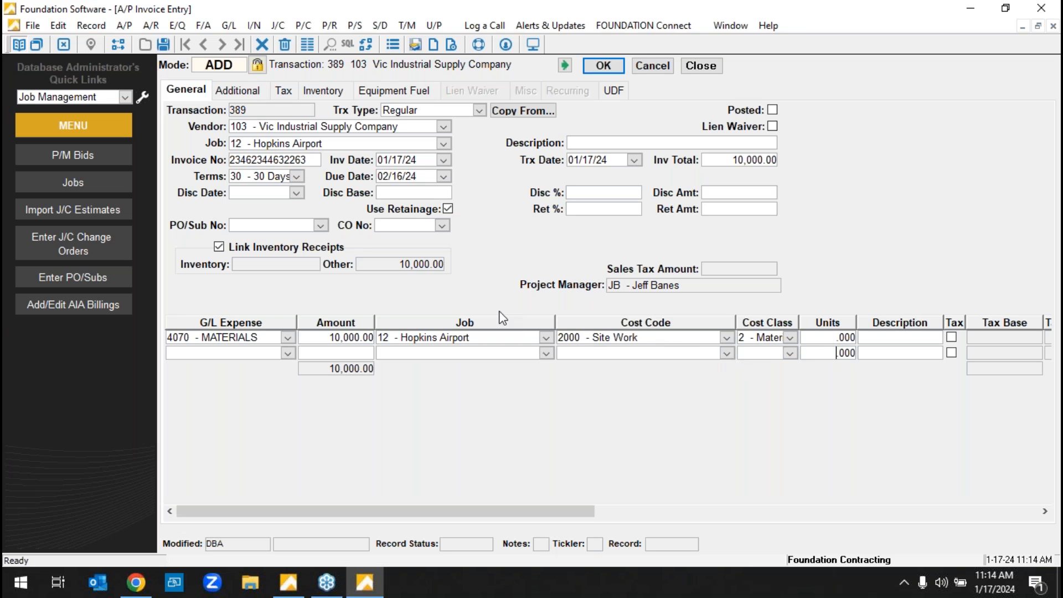
- Delete the empty second distribution line and start Import Images for invoice 389
{"action": "left_click", "coordinate": [550, 352]}
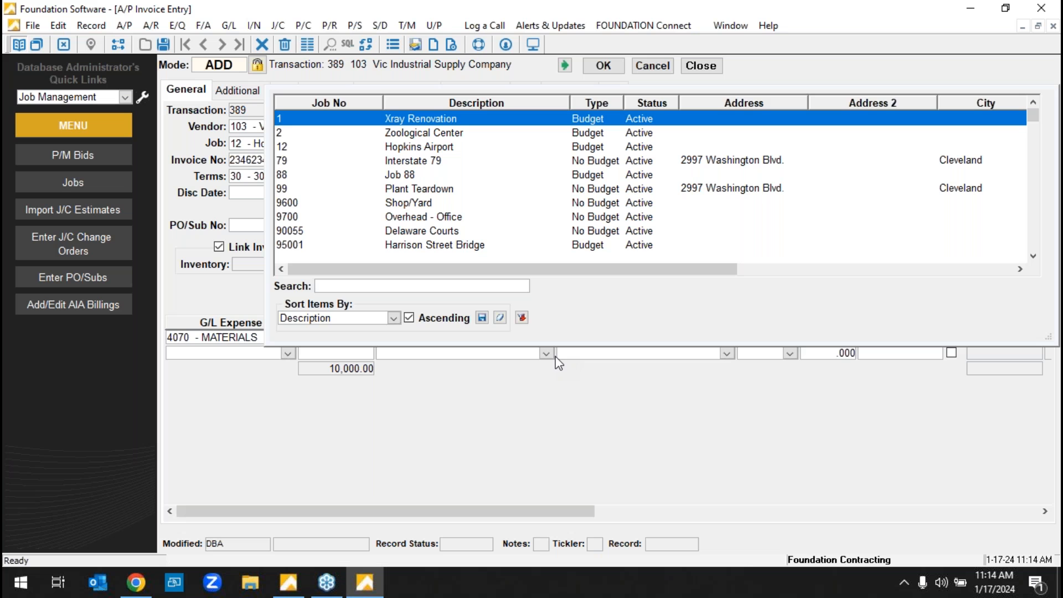
{"action": "left_click", "coordinate": [627, 351]}
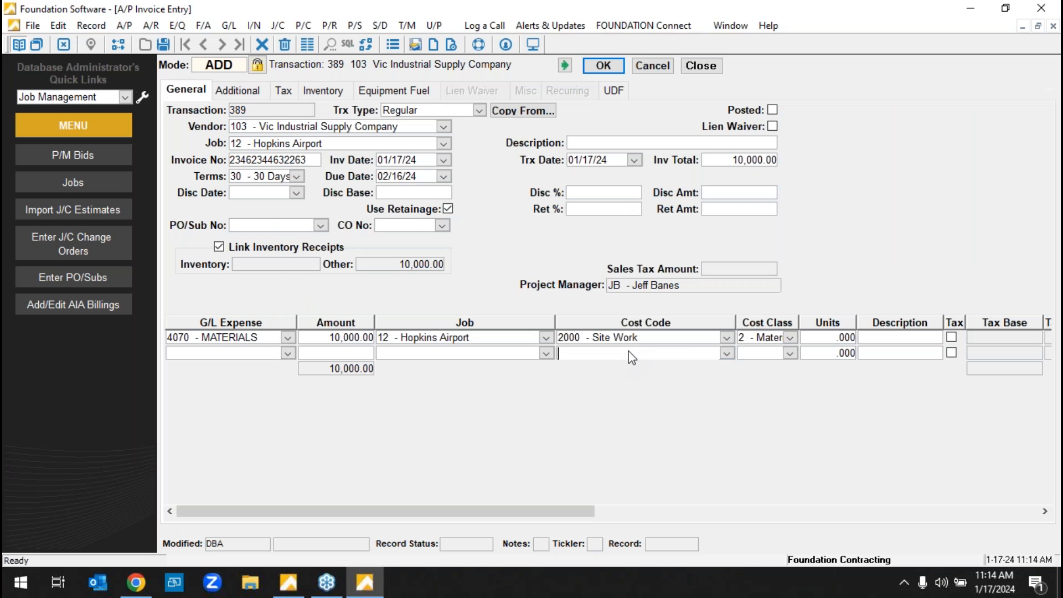
{"action": "right_click", "coordinate": [413, 354]}
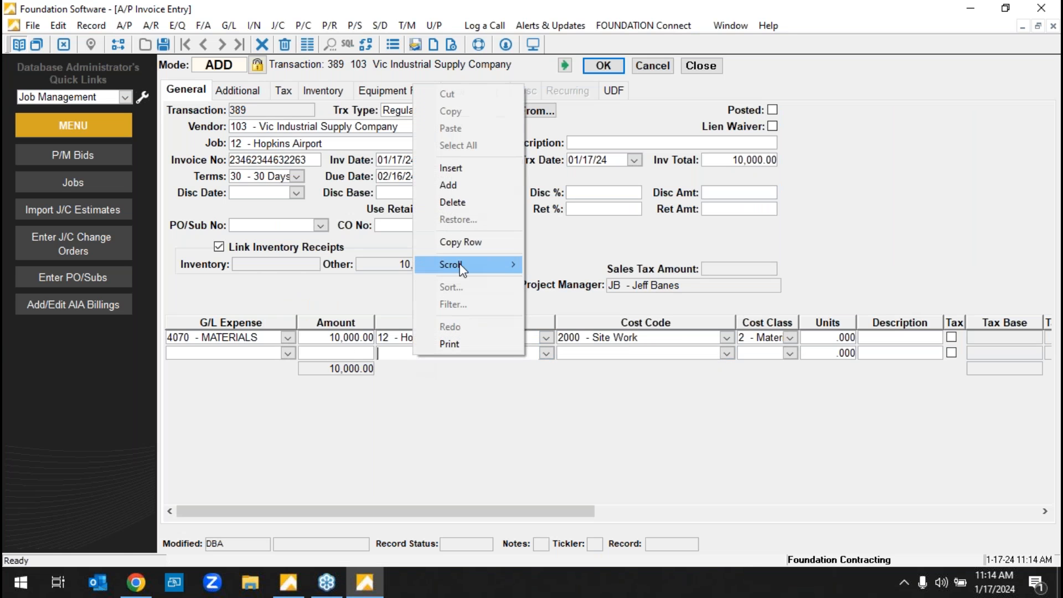
{"action": "left_click", "coordinate": [467, 203]}
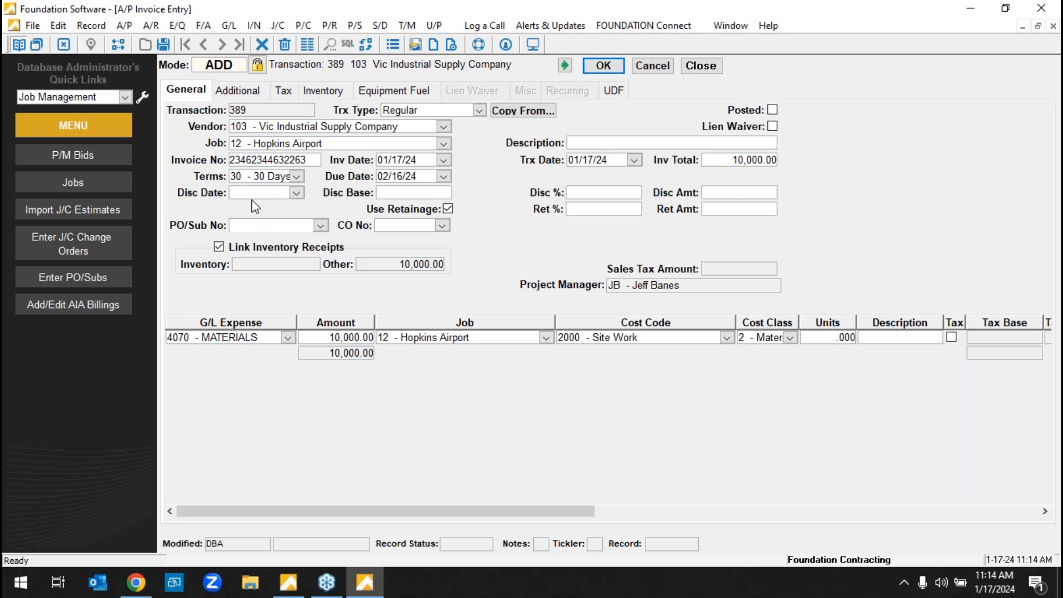
{"action": "left_click", "coordinate": [724, 155]}
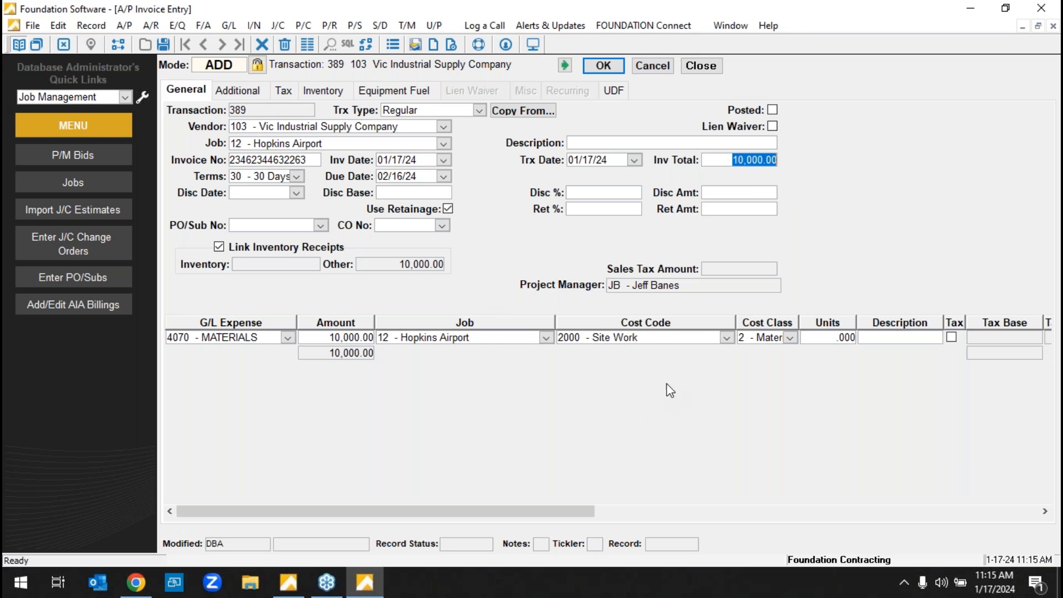
{"action": "left_click", "coordinate": [415, 45]}
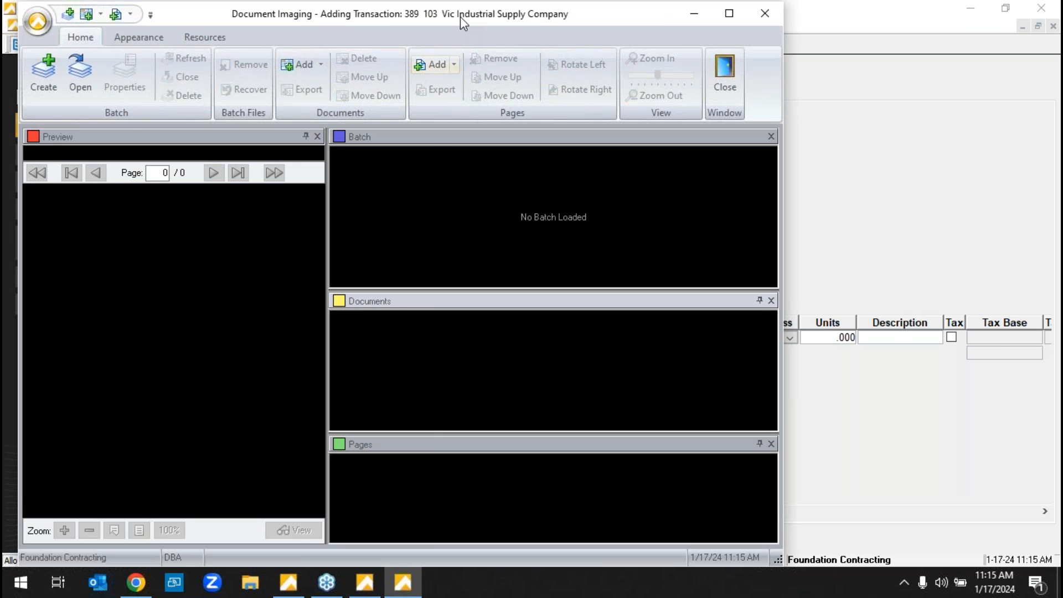
- Create a batch in the AP Invoices folder and attach invoice-template-2 to transaction 389
{"action": "left_click_drag", "start_coordinate": [460, 17], "coordinate": [666, 36]}
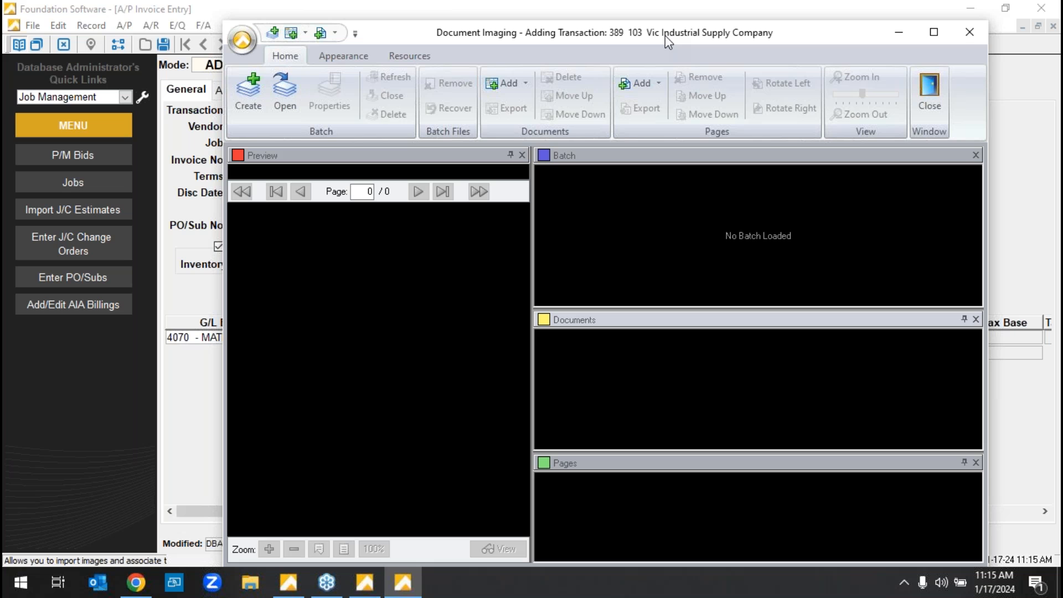
{"action": "left_click", "coordinate": [242, 94]}
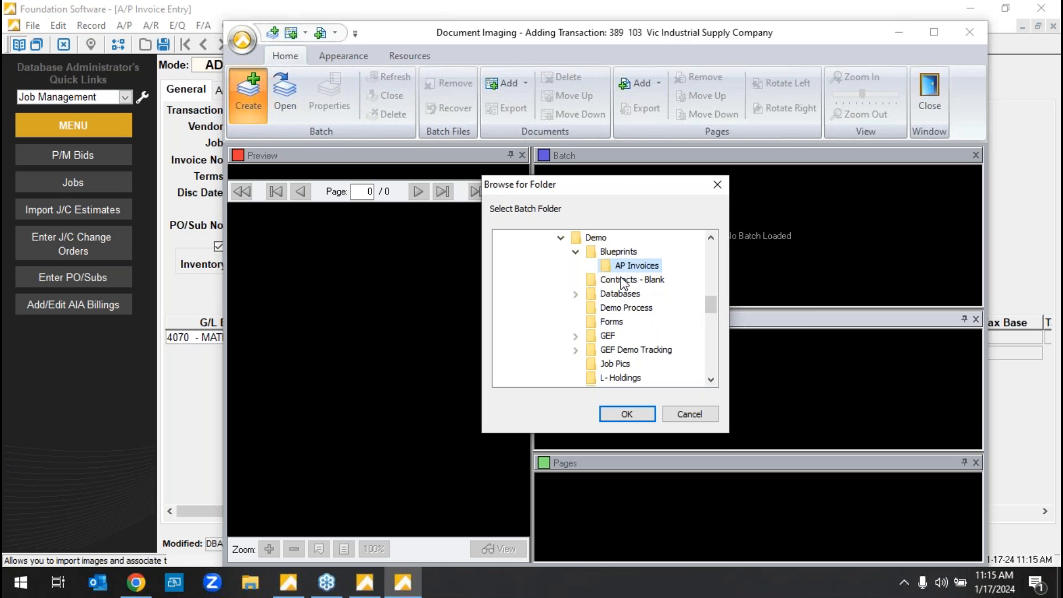
{"action": "left_click", "coordinate": [626, 415]}
{"action": "left_click_drag", "start_coordinate": [885, 213], "coordinate": [610, 388]}
- Zoom and pan the scanned invoice to check its totals, then close Document Imaging
{"action": "left_click_drag", "start_coordinate": [538, 299], "coordinate": [790, 328]}
{"action": "scroll", "coordinate": [587, 351], "scroll_direction": "up", "scroll_amount": 5}
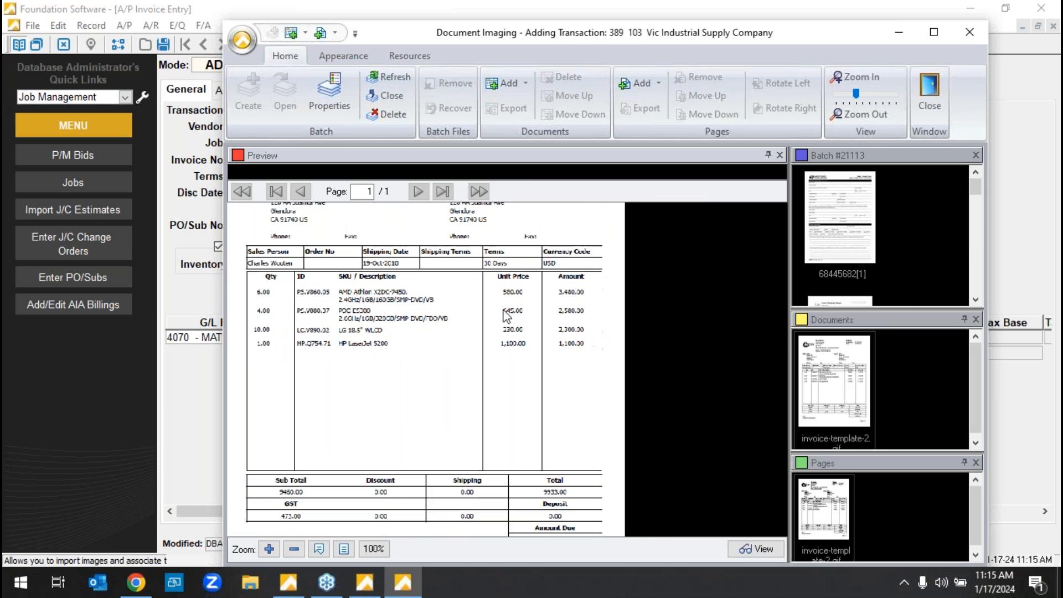
{"action": "scroll", "coordinate": [551, 347], "scroll_direction": "up", "scroll_amount": 1}
{"action": "left_click_drag", "start_coordinate": [600, 376], "coordinate": [589, 451]}
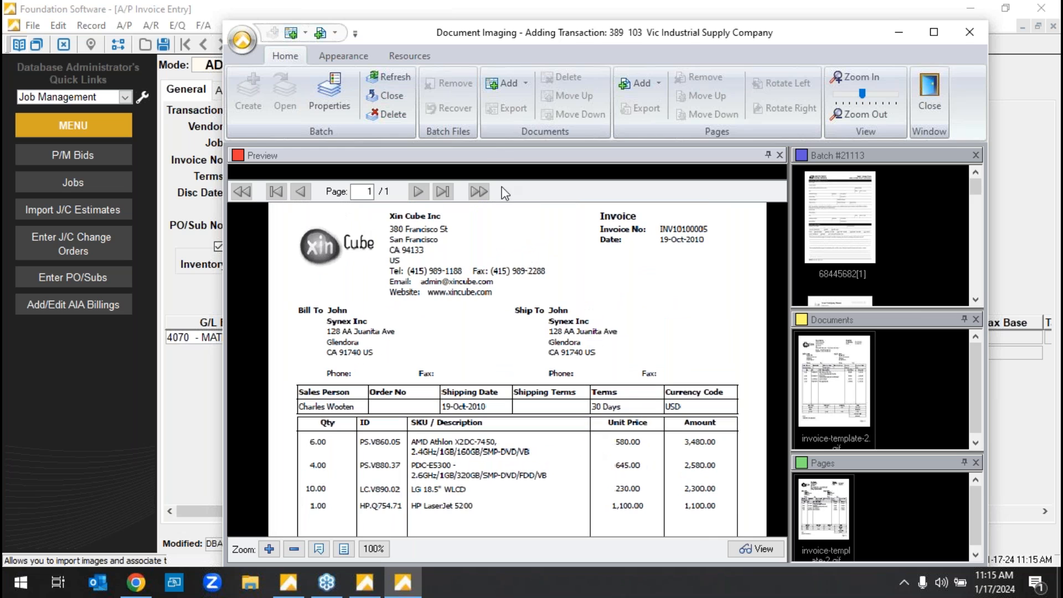
{"action": "left_click_drag", "start_coordinate": [490, 30], "coordinate": [1037, 83]}
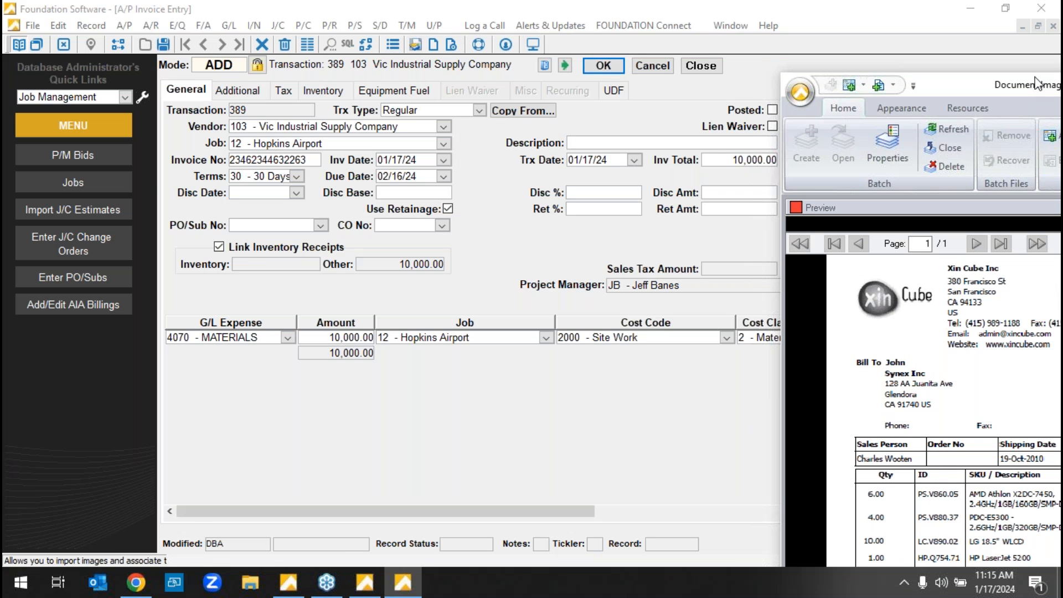
{"action": "left_click_drag", "start_coordinate": [1037, 83], "coordinate": [461, 41]}
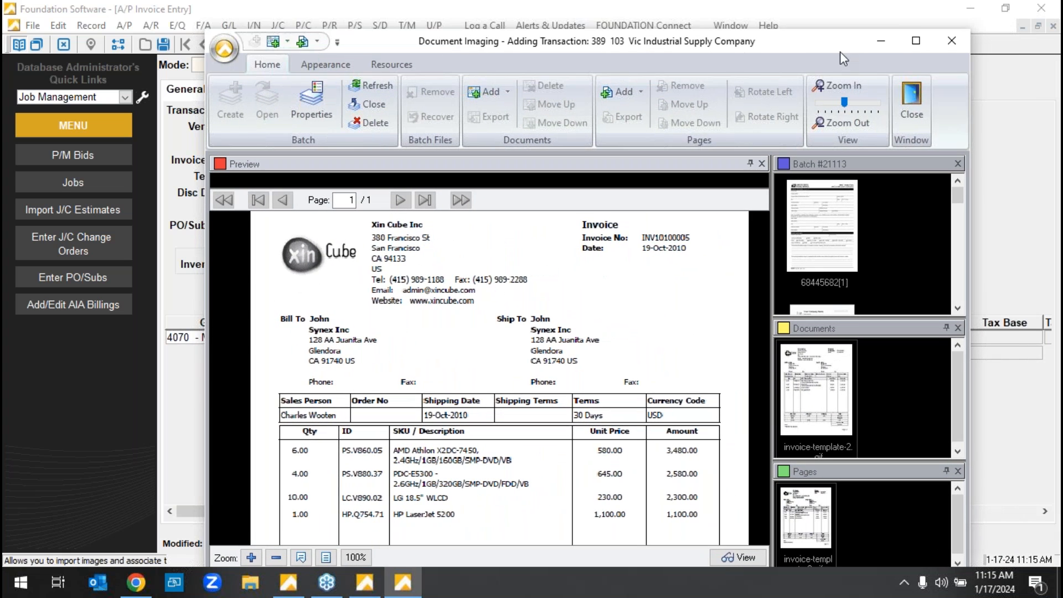
{"action": "left_click", "coordinate": [911, 110]}
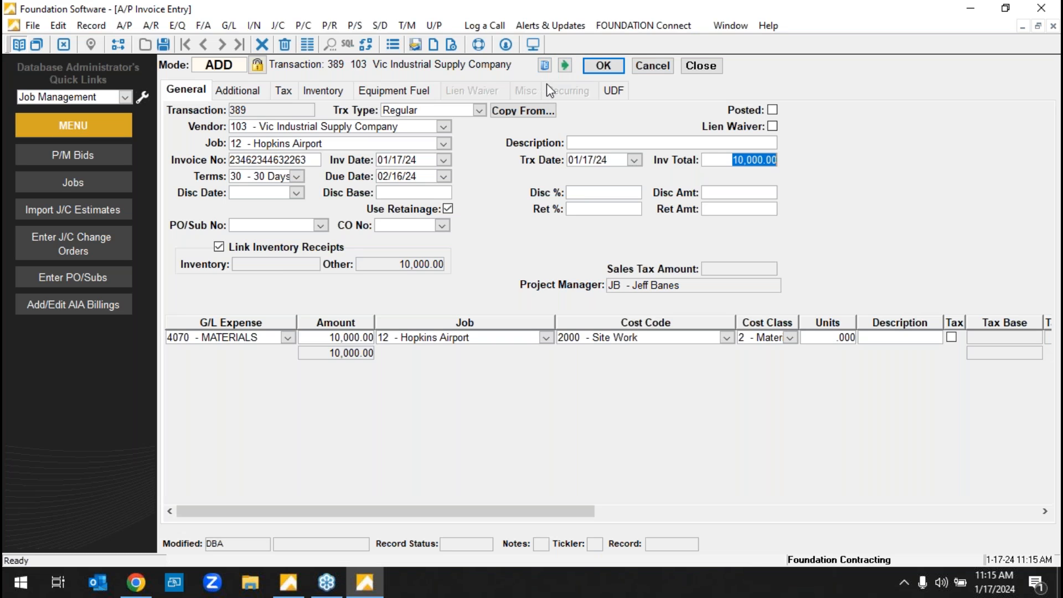
- Save A/P invoice 389, close the entry form and return to the Main Menu
{"action": "left_click", "coordinate": [603, 66]}
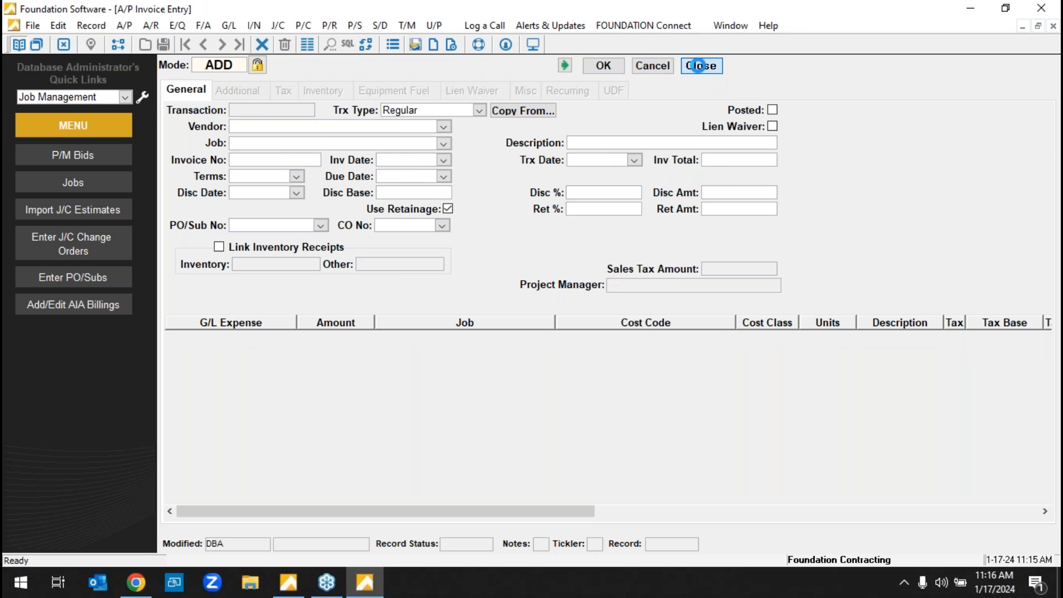
{"action": "key", "text": "Escape"}
{"action": "left_click", "coordinate": [201, 83]}
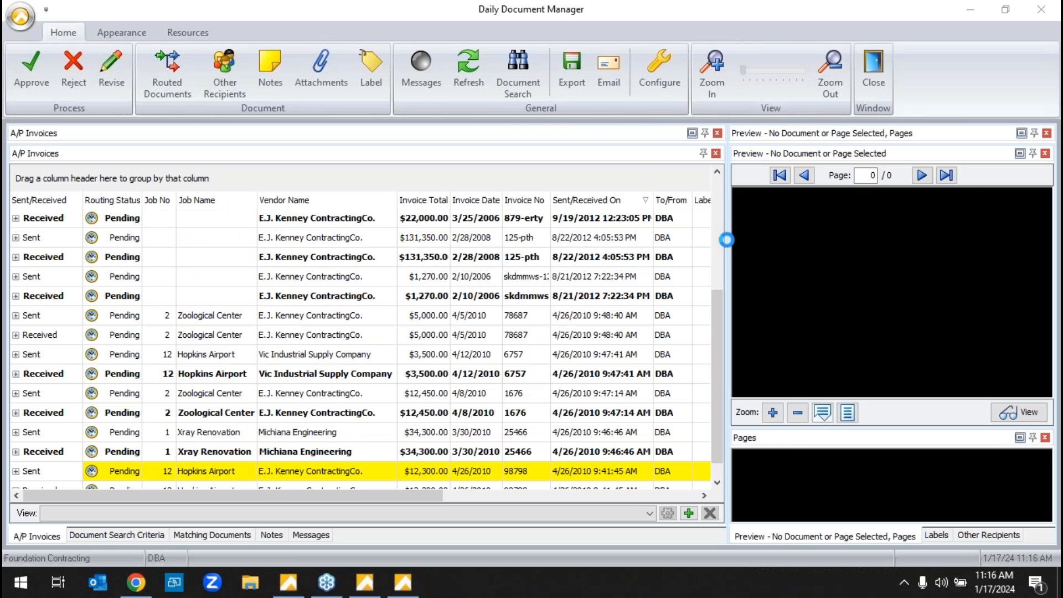
- Widen the preview and filter the invoice list to received (R) invoices only
{"action": "left_click_drag", "start_coordinate": [730, 253], "coordinate": [450, 265]}
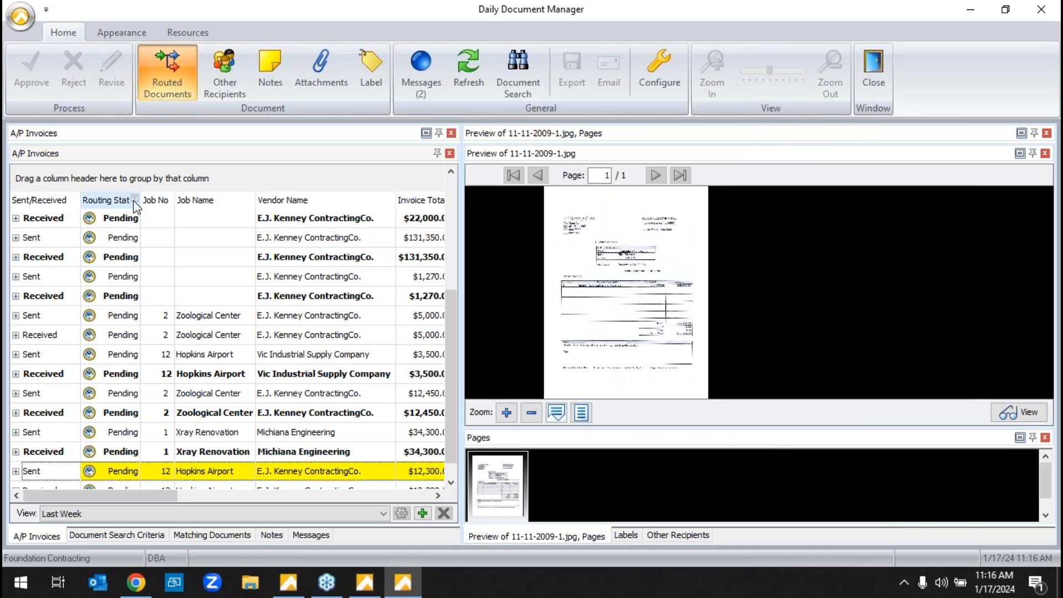
{"action": "left_click", "coordinate": [74, 198]}
{"action": "left_click", "coordinate": [18, 236]}
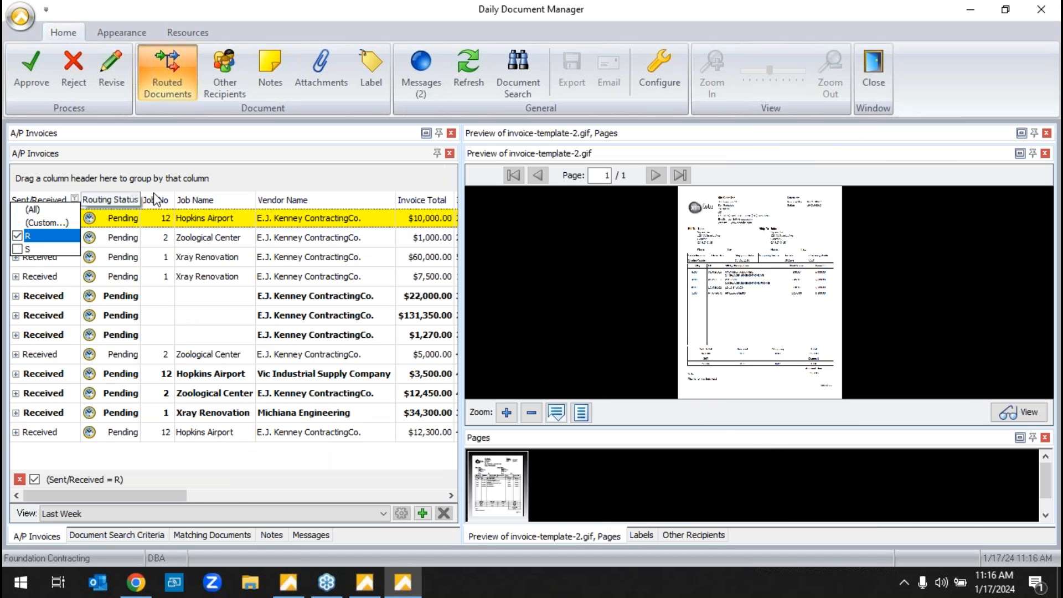
{"action": "left_click", "coordinate": [199, 167]}
- Zoom into the scanned invoice image and pan across its Bill To, line items and totals
{"action": "left_click", "coordinate": [771, 327]}
{"action": "scroll", "coordinate": [771, 327], "scroll_direction": "up", "scroll_amount": 6}
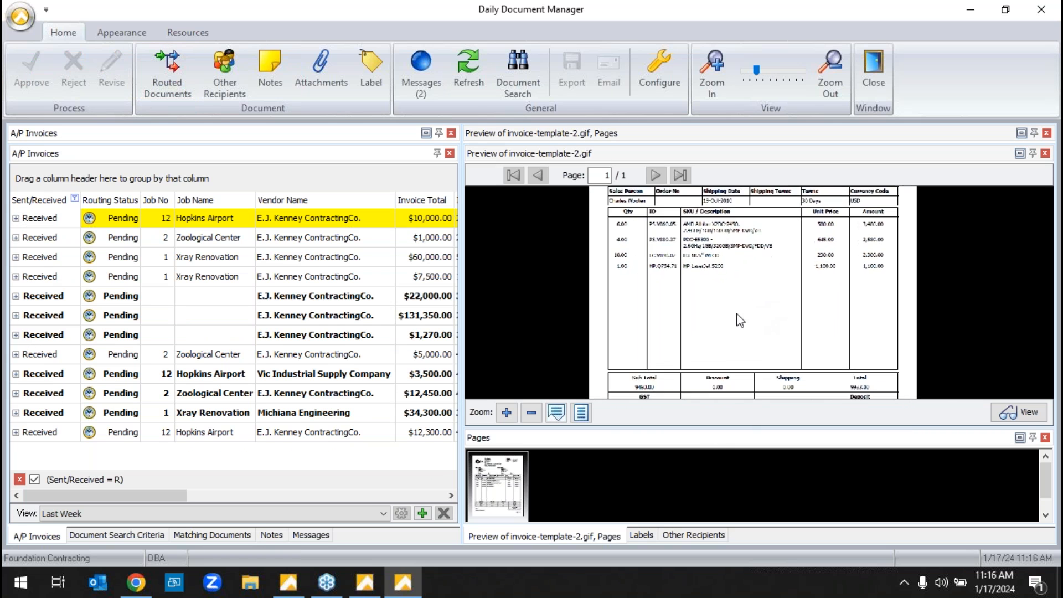
{"action": "scroll", "coordinate": [744, 283], "scroll_direction": "up", "scroll_amount": 4}
{"action": "left_click_drag", "start_coordinate": [752, 219], "coordinate": [750, 192]}
{"action": "left_click_drag", "start_coordinate": [763, 314], "coordinate": [782, 404]}
{"action": "left_click_drag", "start_coordinate": [797, 286], "coordinate": [765, 410]}
{"action": "left_click_drag", "start_coordinate": [789, 313], "coordinate": [811, 206]}
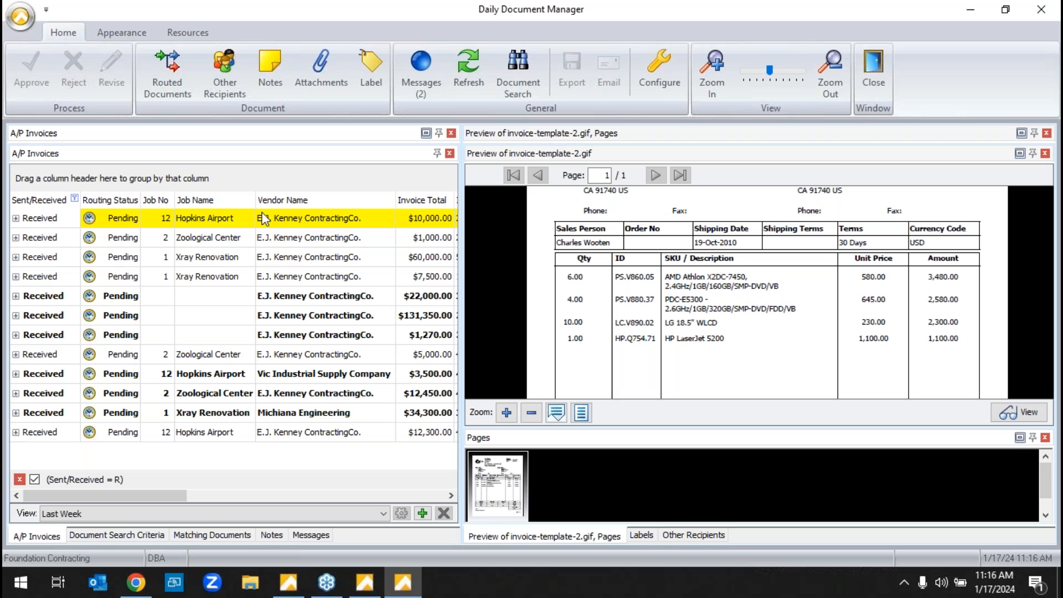
- Expand the $10,000.00 Hopkins Airport invoice to show its cost code 2070 distribution
{"action": "left_click", "coordinate": [310, 187]}
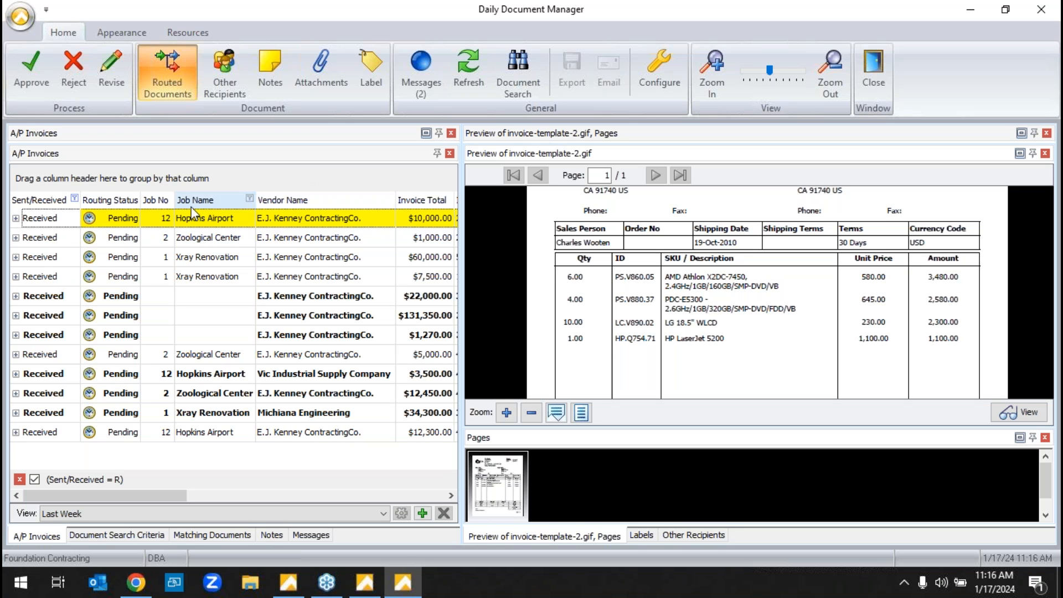
{"action": "left_click", "coordinate": [17, 218]}
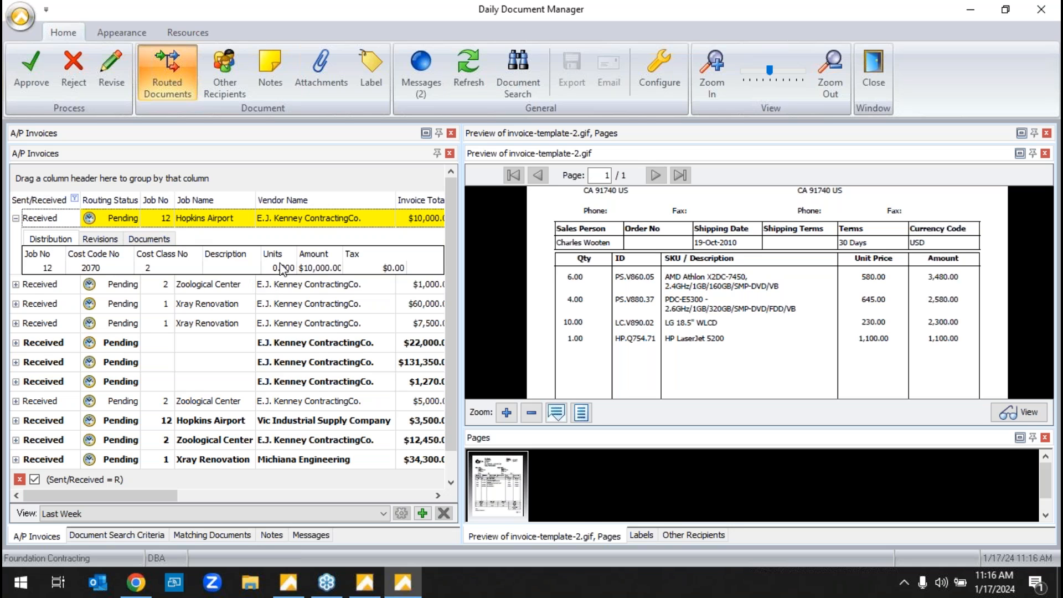
{"action": "left_click", "coordinate": [667, 280]}
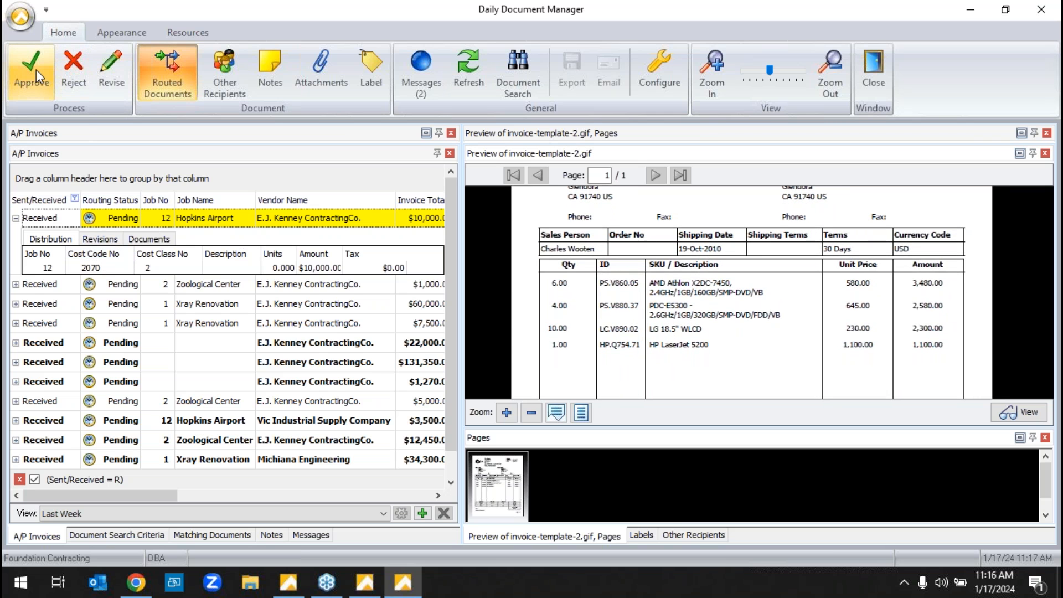
{"action": "left_click", "coordinate": [113, 62]}
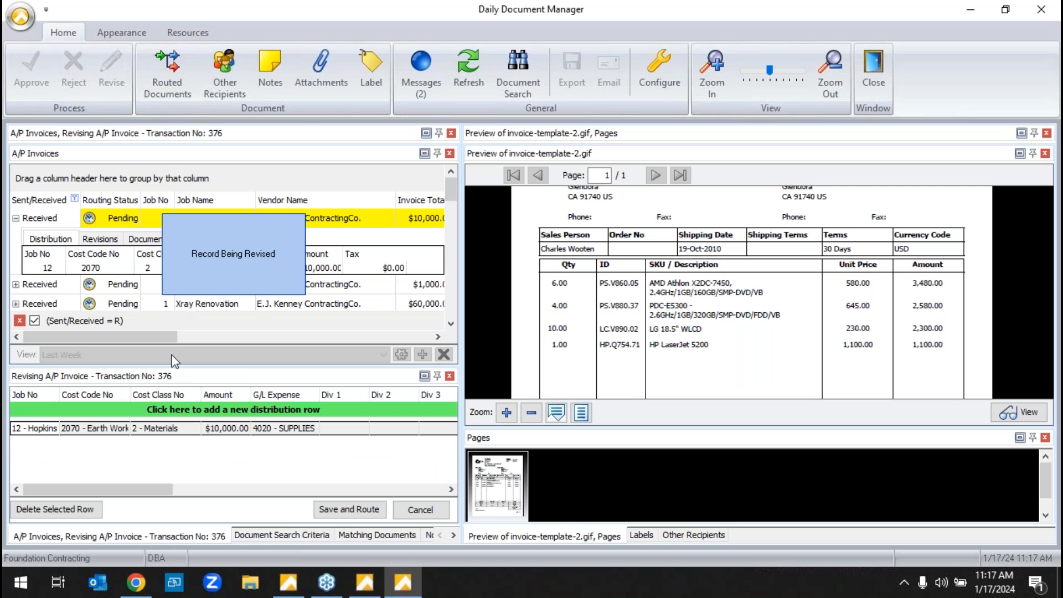
{"action": "left_click", "coordinate": [111, 429]}
{"action": "left_click", "coordinate": [122, 429]}
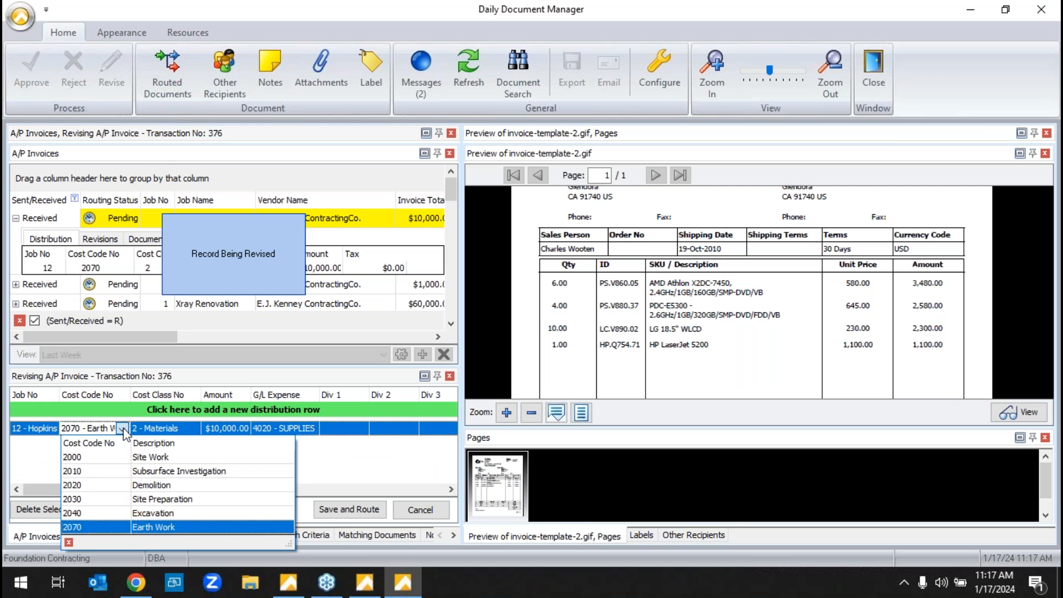
{"action": "left_click", "coordinate": [223, 378]}
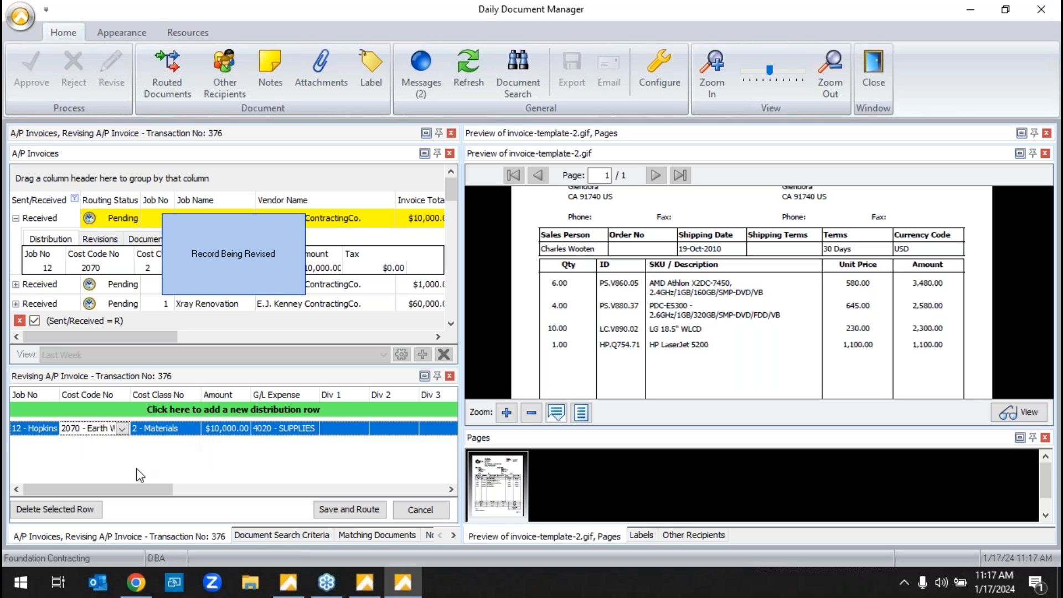
{"action": "left_click", "coordinate": [415, 511]}
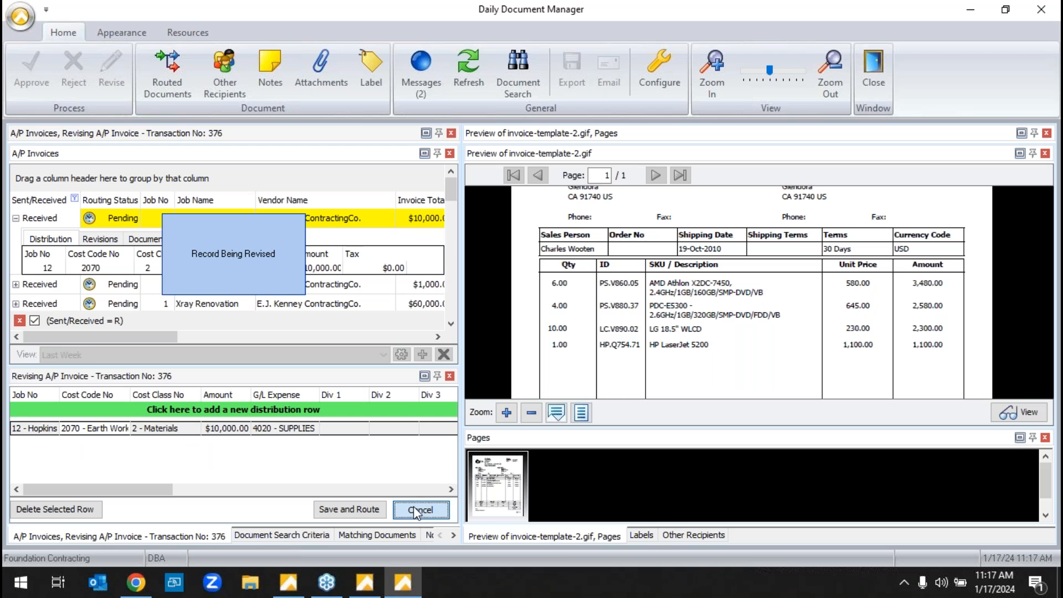
{"action": "left_click", "coordinate": [874, 73]}
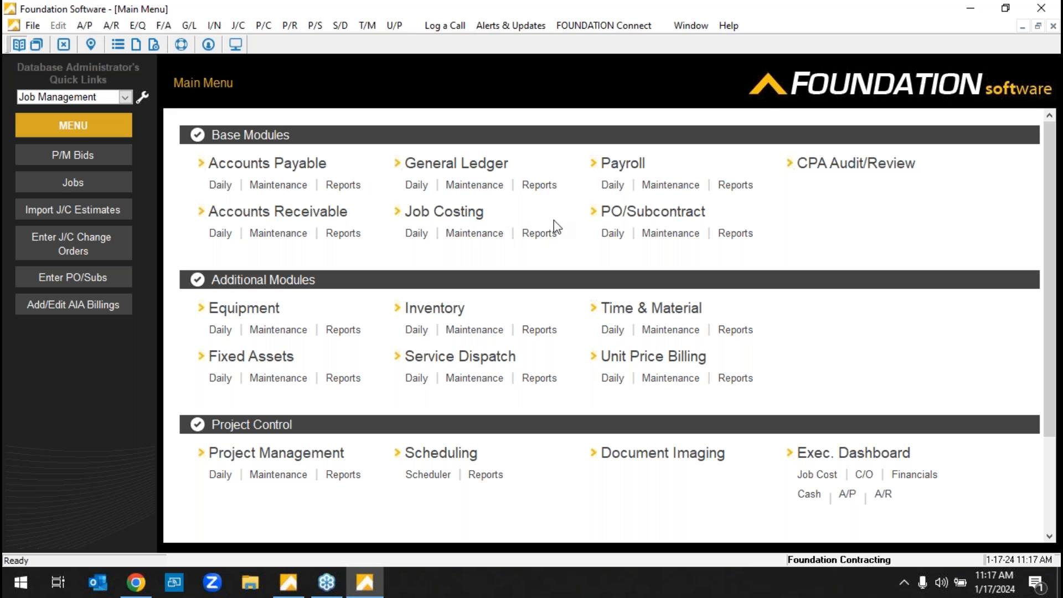
- Run the A/P Aging Report dated 01/24/24 with unposted invoices included, review it, and close it
{"action": "left_click", "coordinate": [341, 186]}
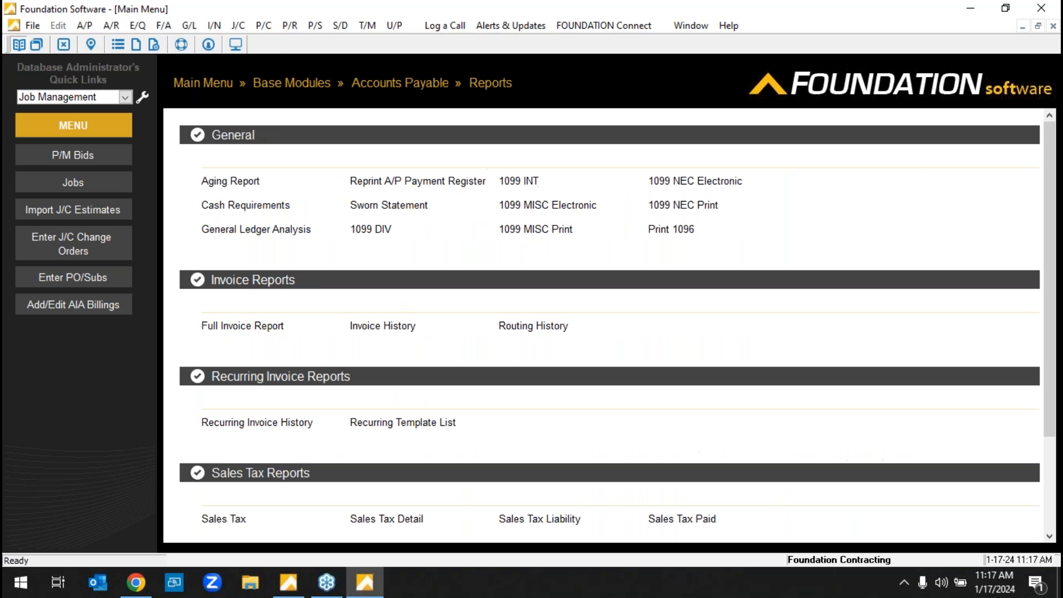
{"action": "left_click", "coordinate": [239, 184]}
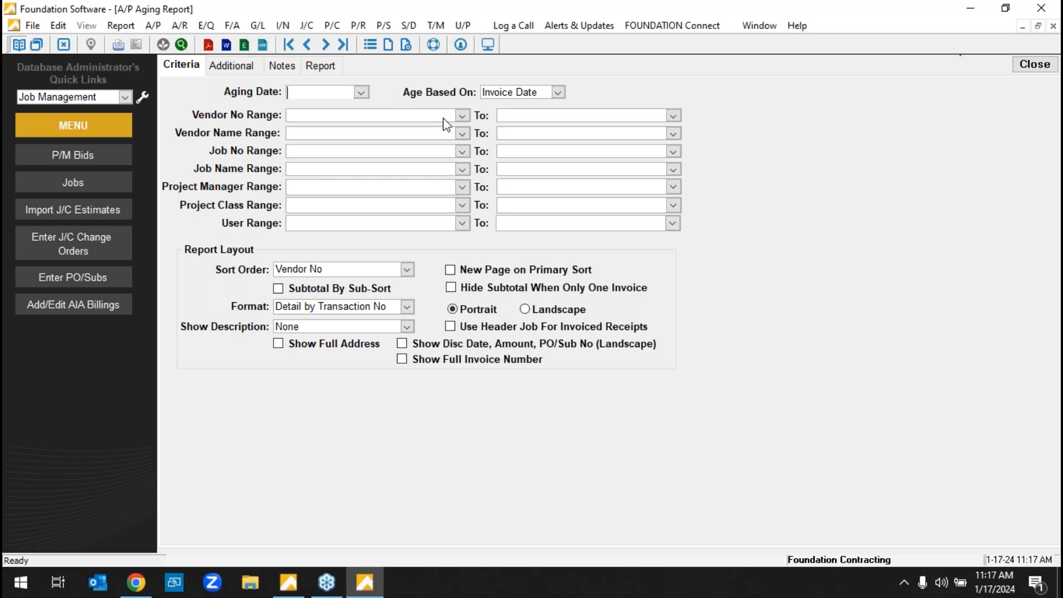
{"action": "left_click", "coordinate": [361, 92]}
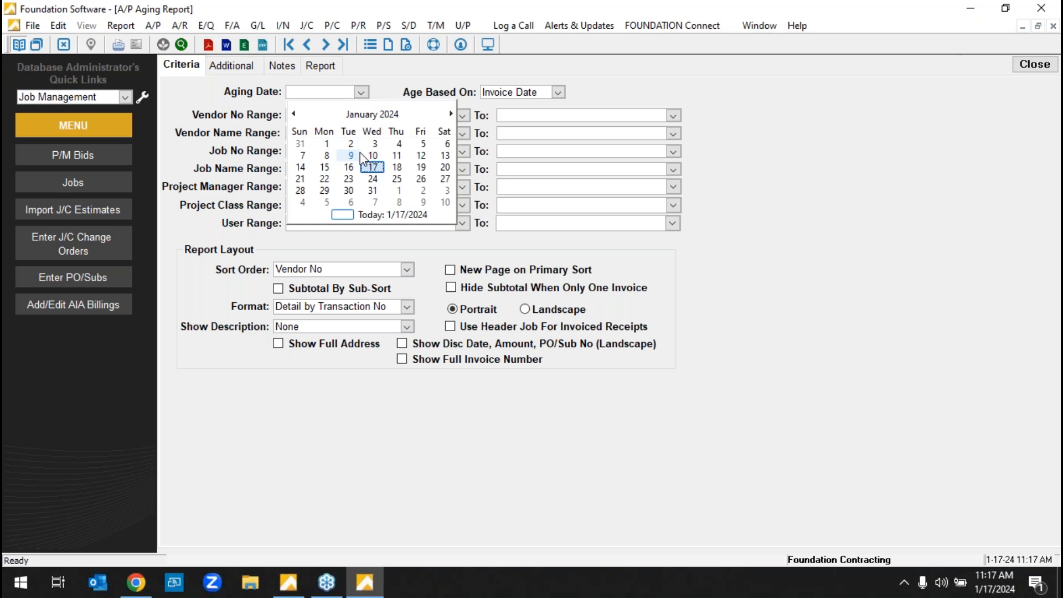
{"action": "left_click", "coordinate": [373, 178]}
{"action": "left_click", "coordinate": [231, 66]}
{"action": "left_click", "coordinate": [299, 213]}
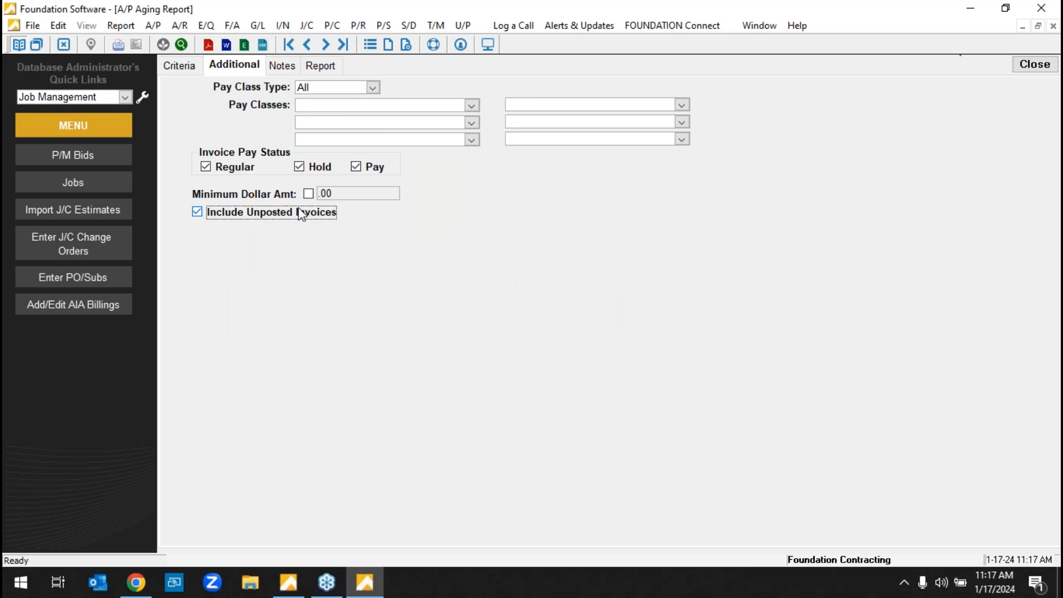
{"action": "left_click", "coordinate": [331, 70]}
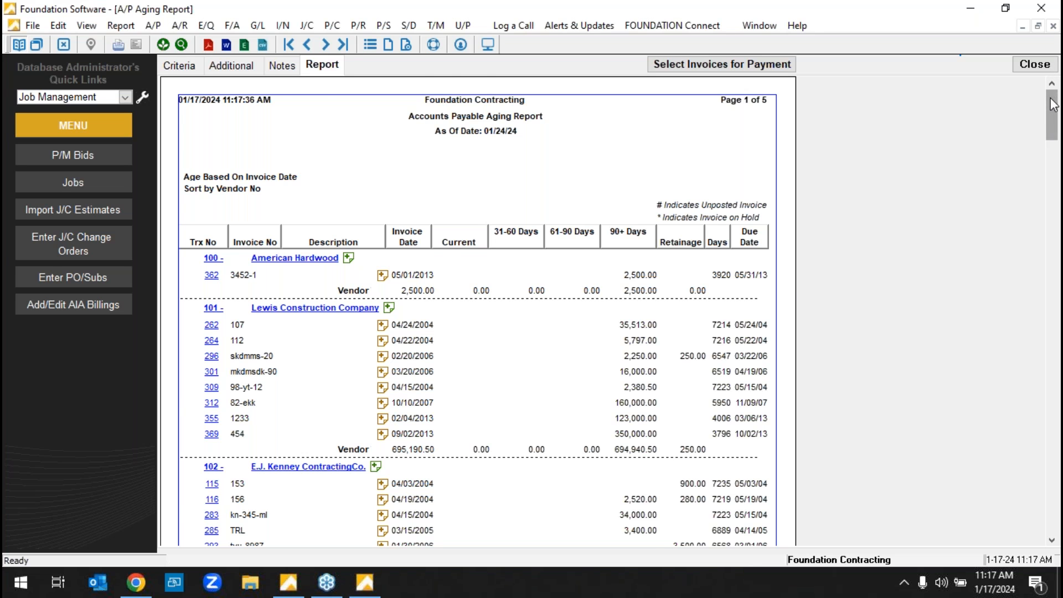
{"action": "left_click_drag", "start_coordinate": [1054, 99], "coordinate": [1052, 155]}
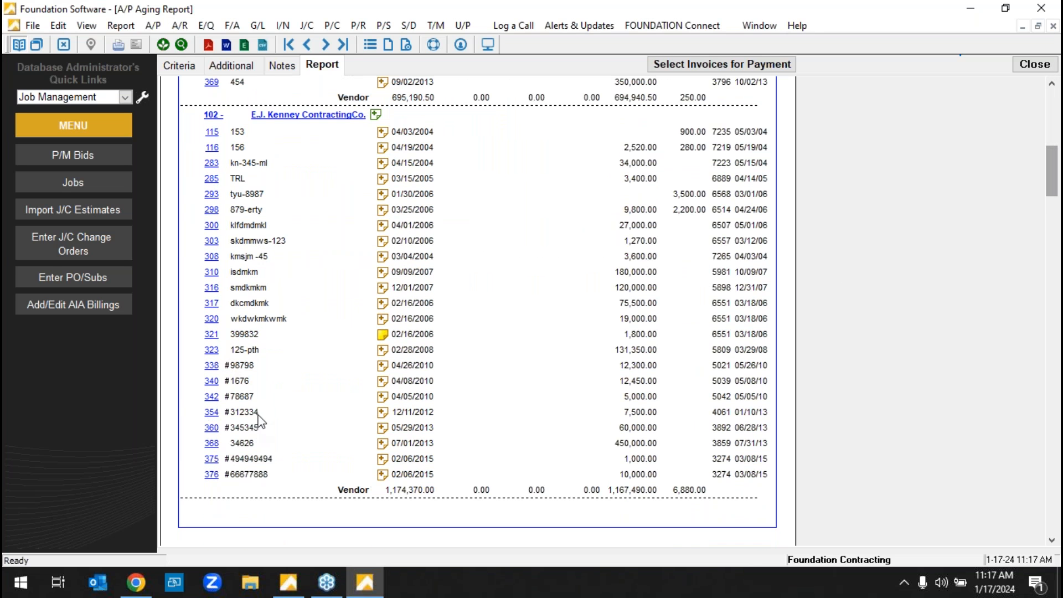
{"action": "left_click", "coordinate": [1039, 70]}
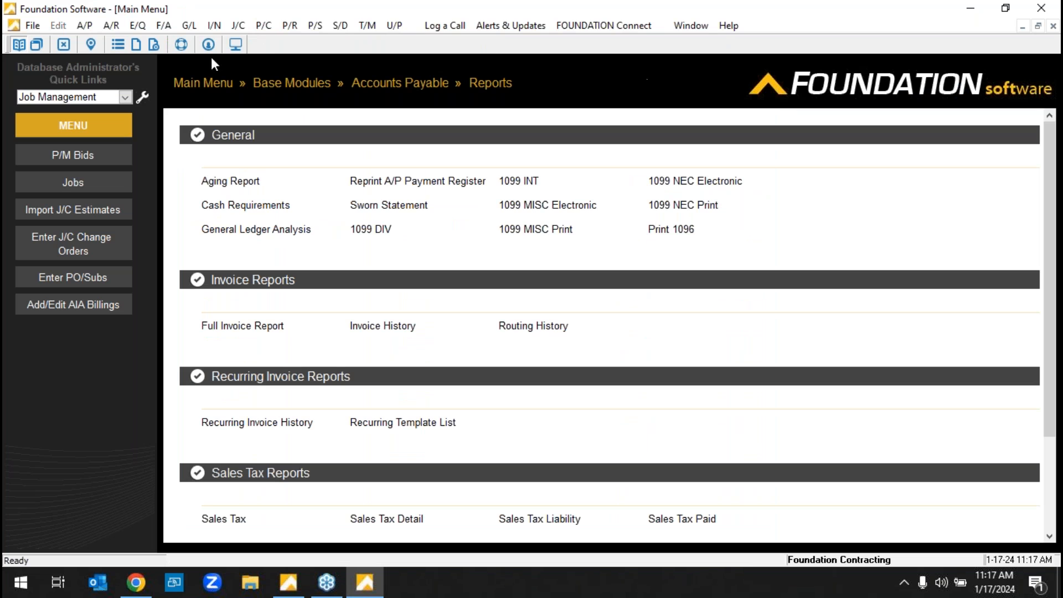
- Preview the 7,000.00 Harrison Street Bridge partial lien waiver, close it without posting, and return to Main Menu
{"action": "left_click", "coordinate": [203, 83]}
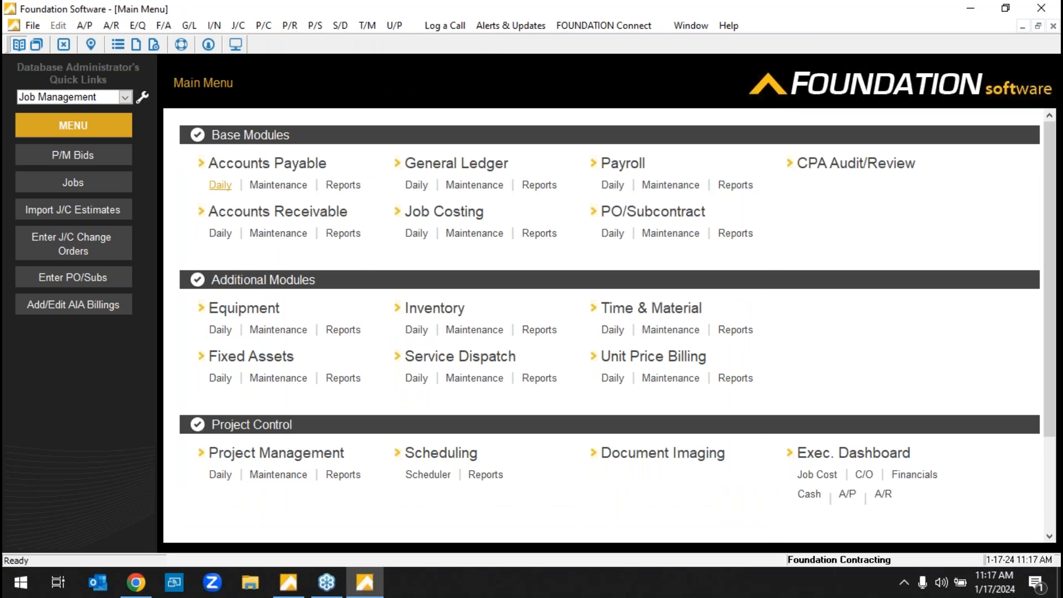
{"action": "left_click", "coordinate": [222, 183]}
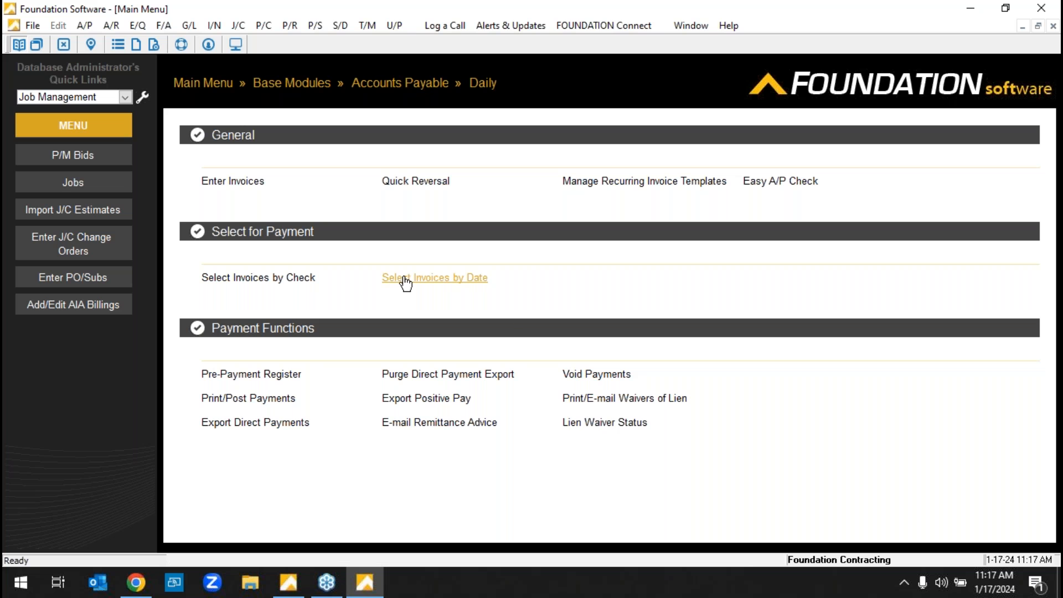
{"action": "left_click", "coordinate": [628, 399]}
{"action": "left_click", "coordinate": [227, 71]}
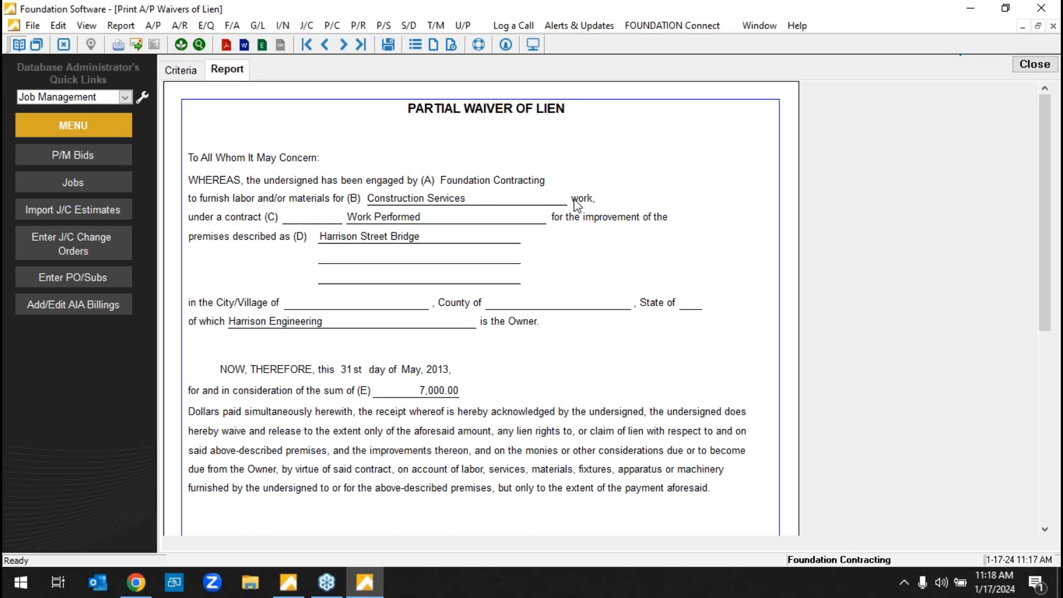
{"action": "left_click", "coordinate": [1024, 66]}
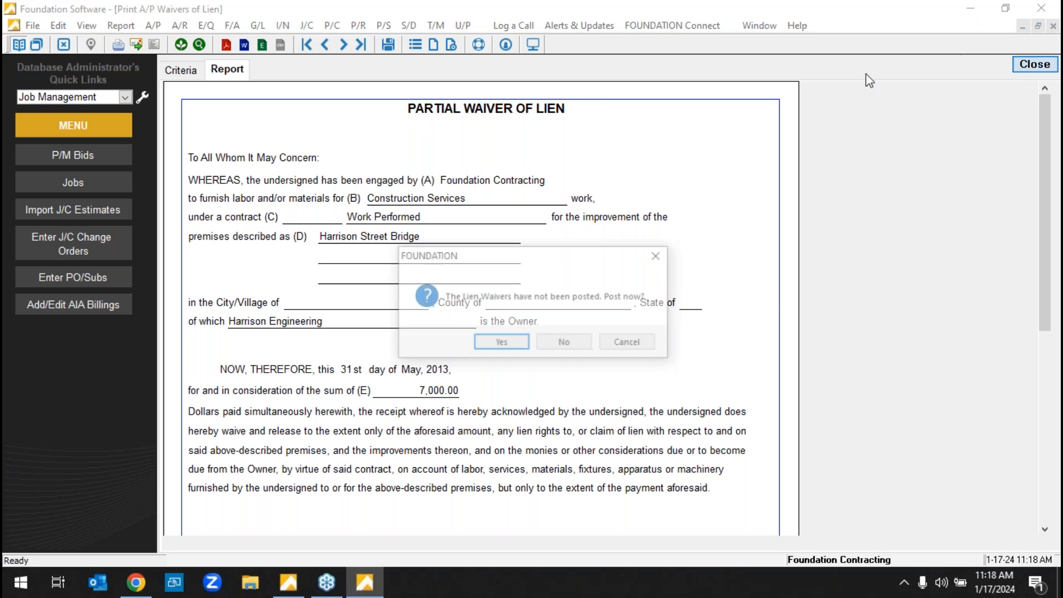
{"action": "left_click", "coordinate": [561, 344]}
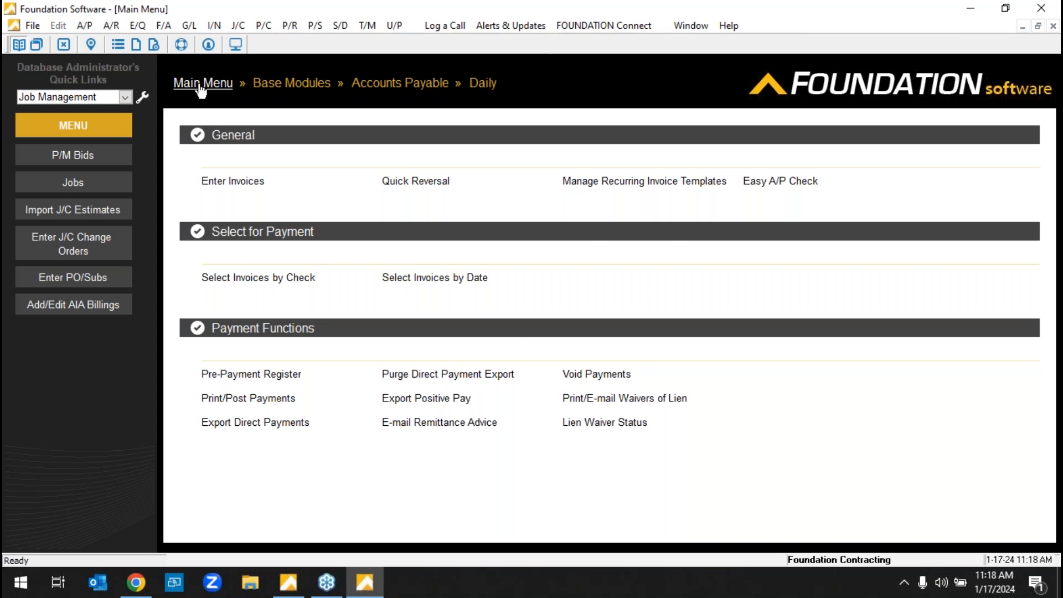
{"action": "left_click", "coordinate": [200, 85]}
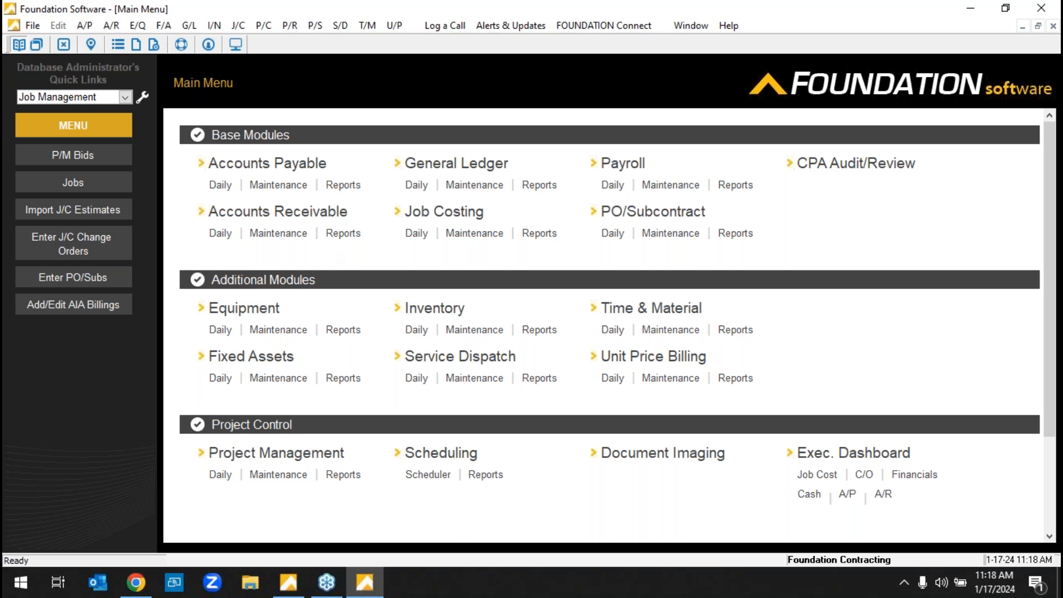
- Open the existing AIA billing for Chester Avenue Bridge job 96020 and show its billing lines
{"action": "left_click", "coordinate": [224, 237]}
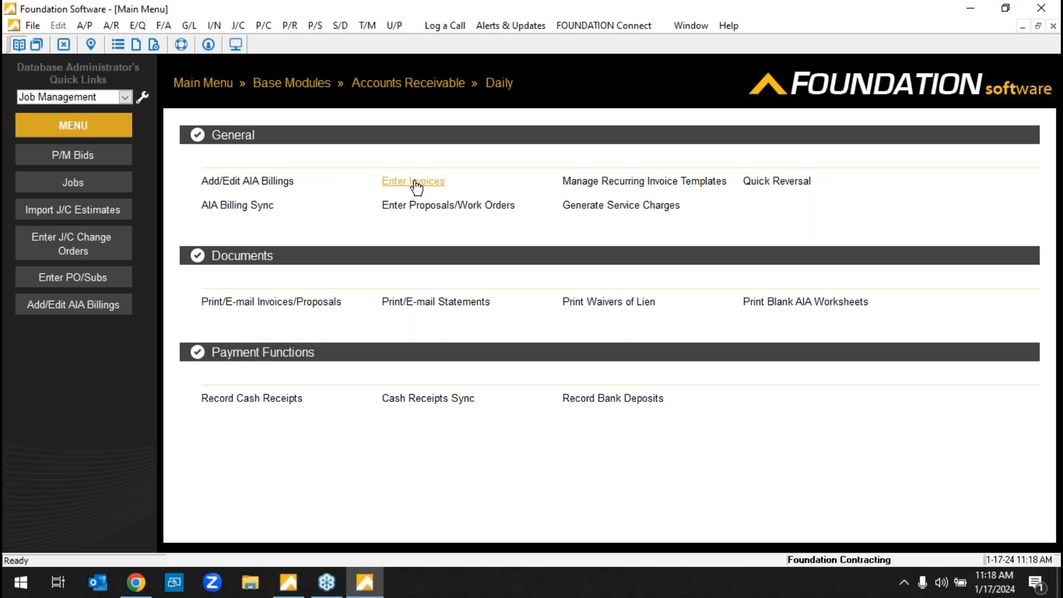
{"action": "left_click", "coordinate": [241, 183]}
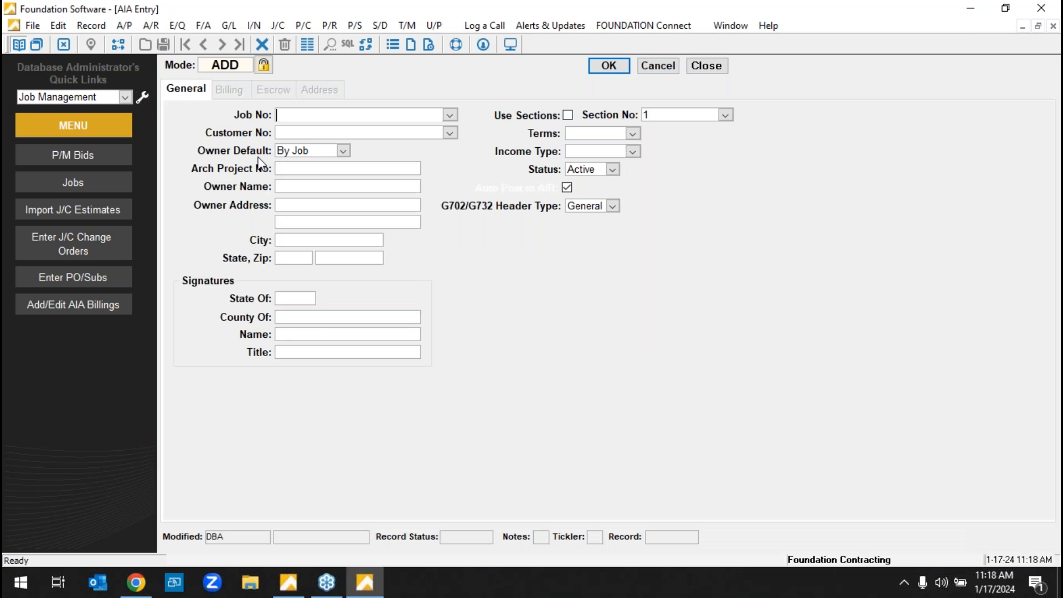
{"action": "left_click", "coordinate": [226, 65]}
{"action": "left_click", "coordinate": [451, 115]}
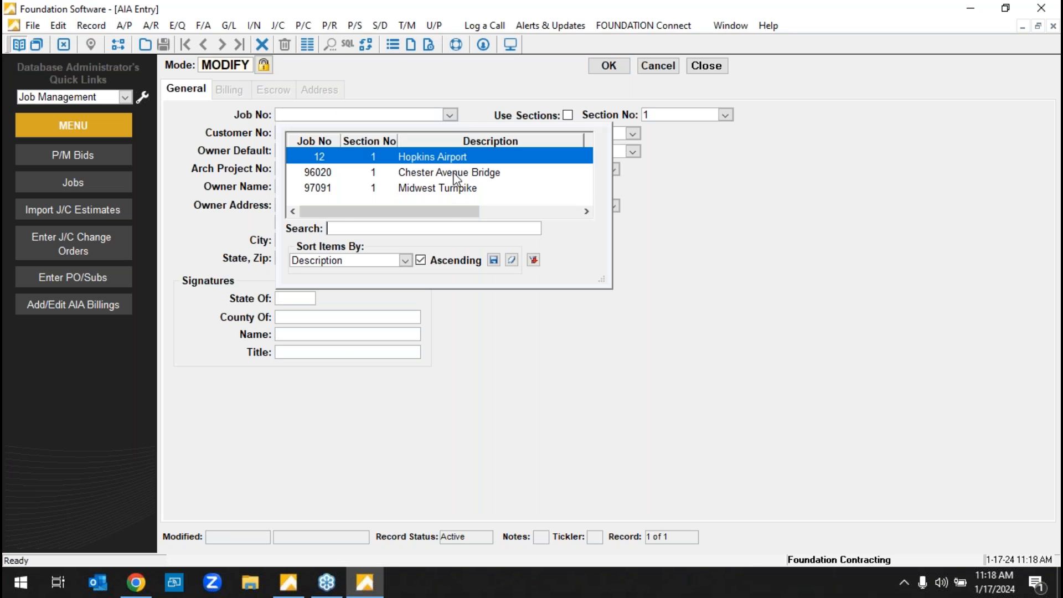
{"action": "left_click", "coordinate": [453, 175]}
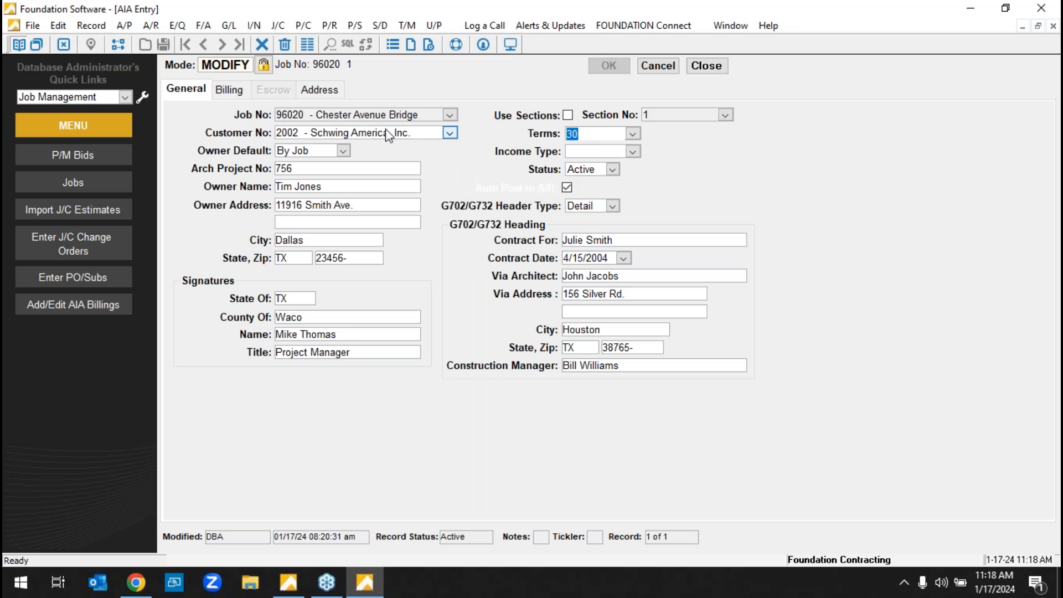
{"action": "left_click", "coordinate": [229, 91]}
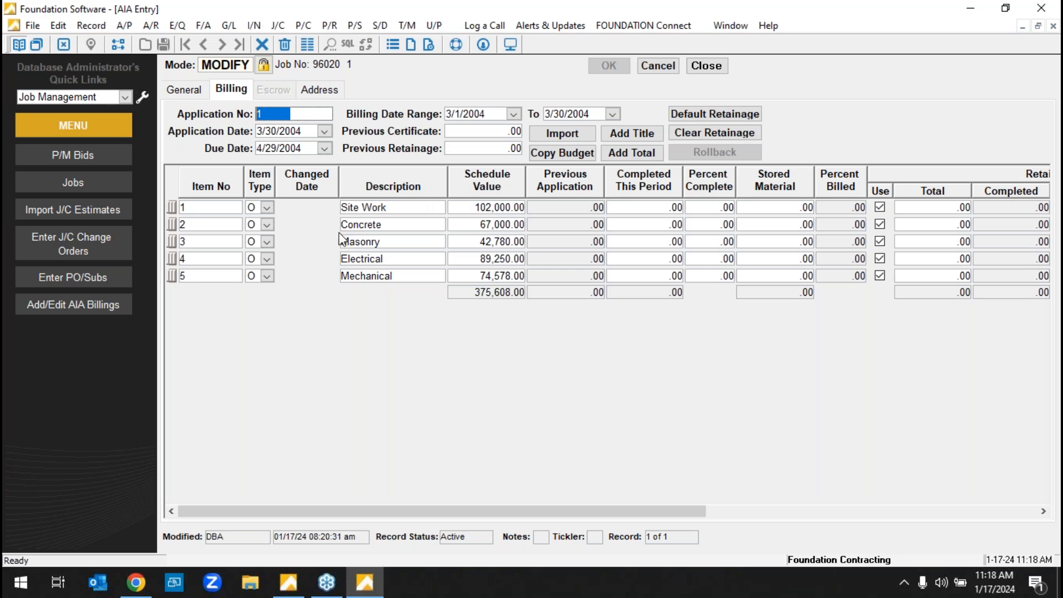
- Enter percent complete of 10, 25, 15, 20 and 15 for Site Work through Mechanical
{"action": "left_click", "coordinate": [721, 207]}
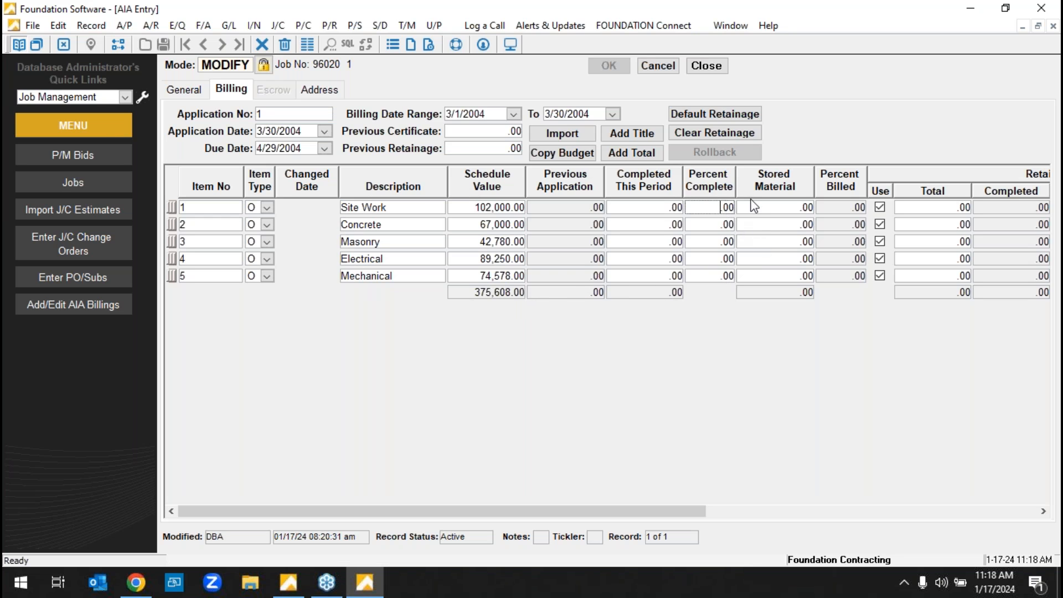
{"action": "type", "text": "10"}
{"action": "key", "text": "Down"}
{"action": "type", "text": "25"}
{"action": "key", "text": "Down"}
{"action": "type", "text": "15"}
{"action": "key", "text": "Down"}
{"action": "type", "text": "20"}
{"action": "key", "text": "Down"}
{"action": "type", "text": "1"}
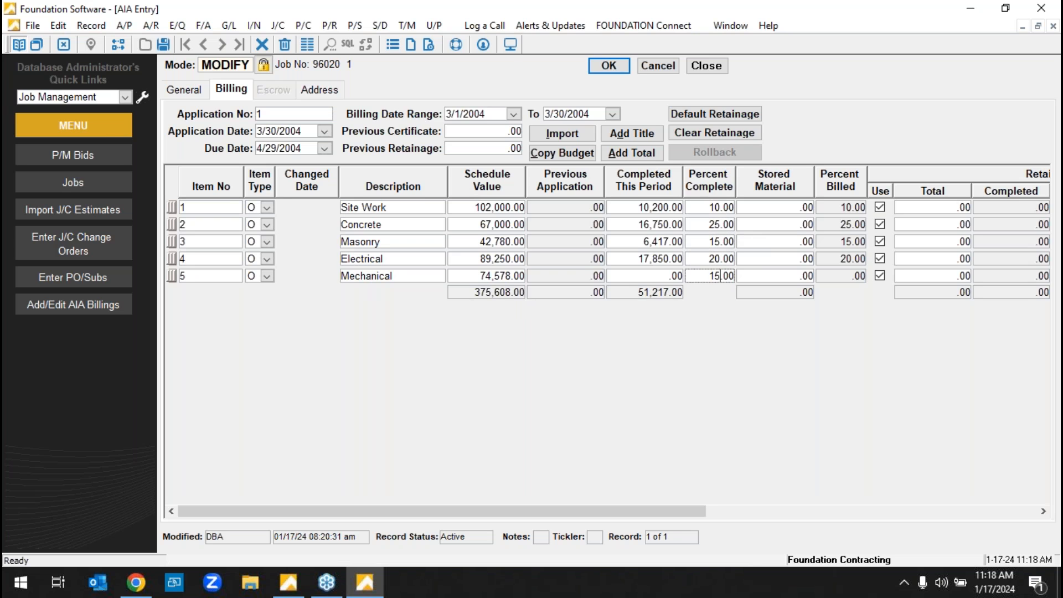
{"action": "type", "text": "5"}
{"action": "left_click", "coordinate": [758, 226]}
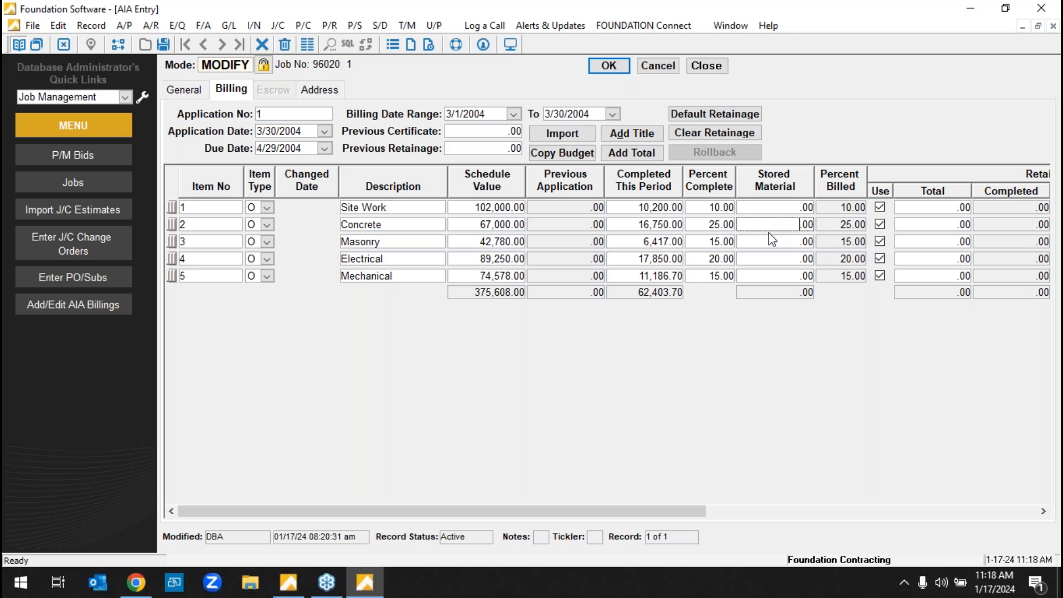
- Apply 10% default retainage to every billing line, totalling 6,240.37 against 62,403.70
{"action": "left_click", "coordinate": [711, 242]}
{"action": "left_click", "coordinate": [699, 117]}
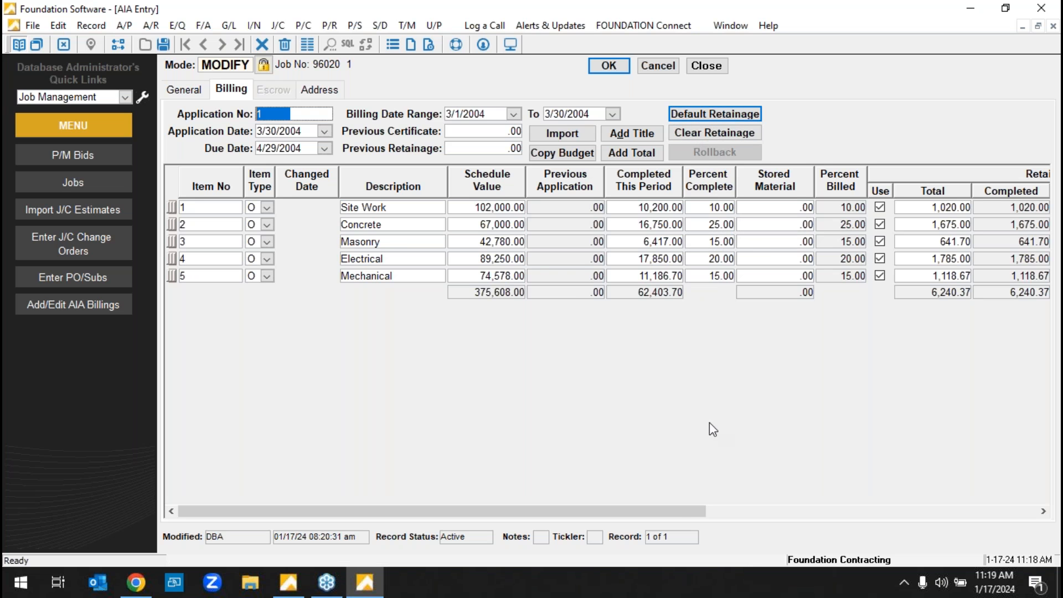
{"action": "left_click_drag", "start_coordinate": [677, 511], "coordinate": [811, 511]}
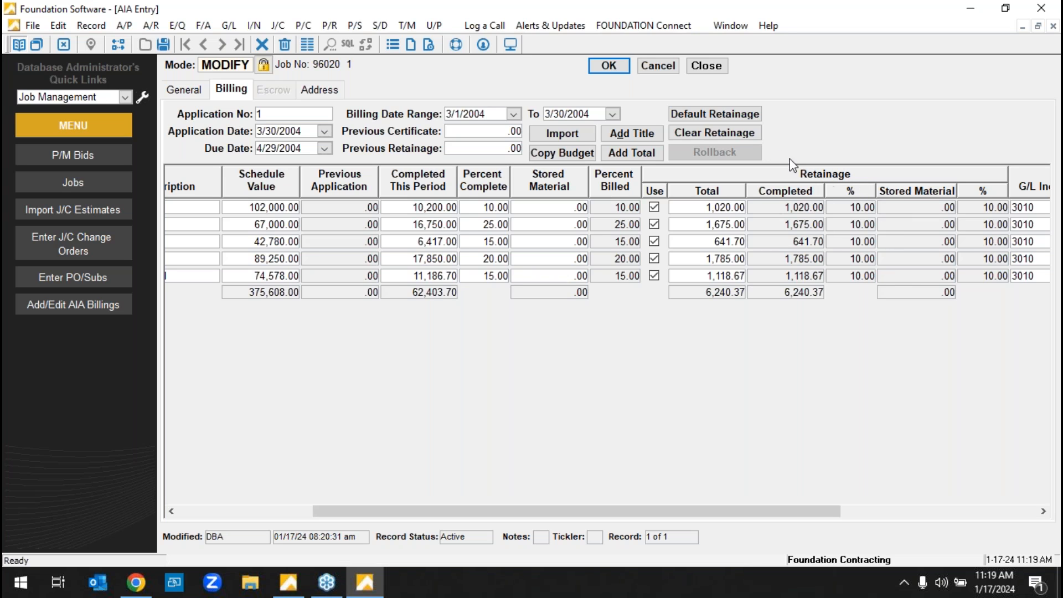
- Save the AIA application and preview it on plain paper with G702/G703, posted date January 17
{"action": "left_click", "coordinate": [609, 66]}
{"action": "left_click", "coordinate": [306, 46]}
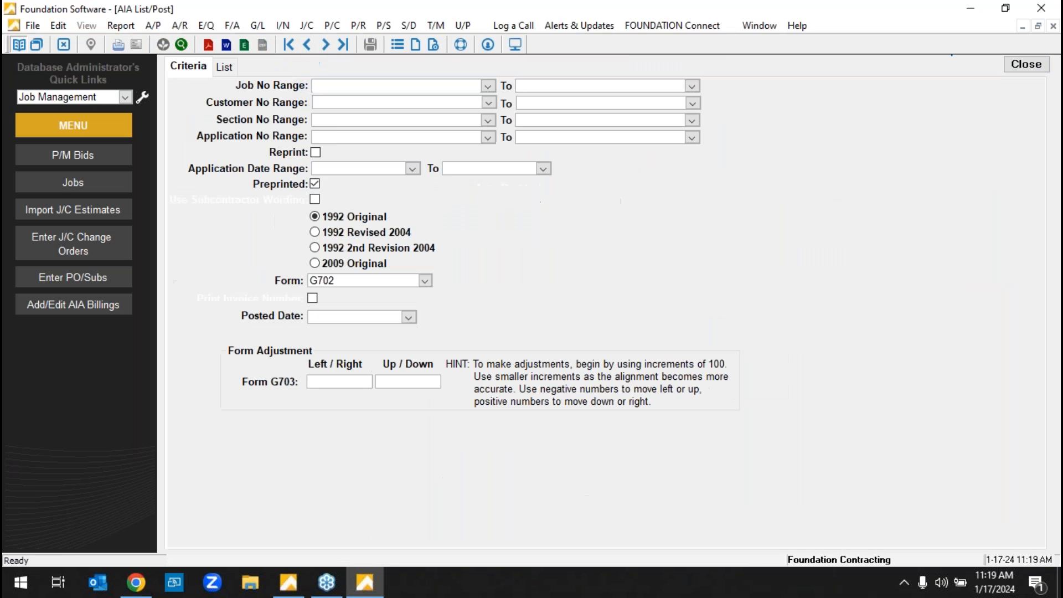
{"action": "left_click", "coordinate": [314, 182]}
{"action": "left_click", "coordinate": [408, 317]}
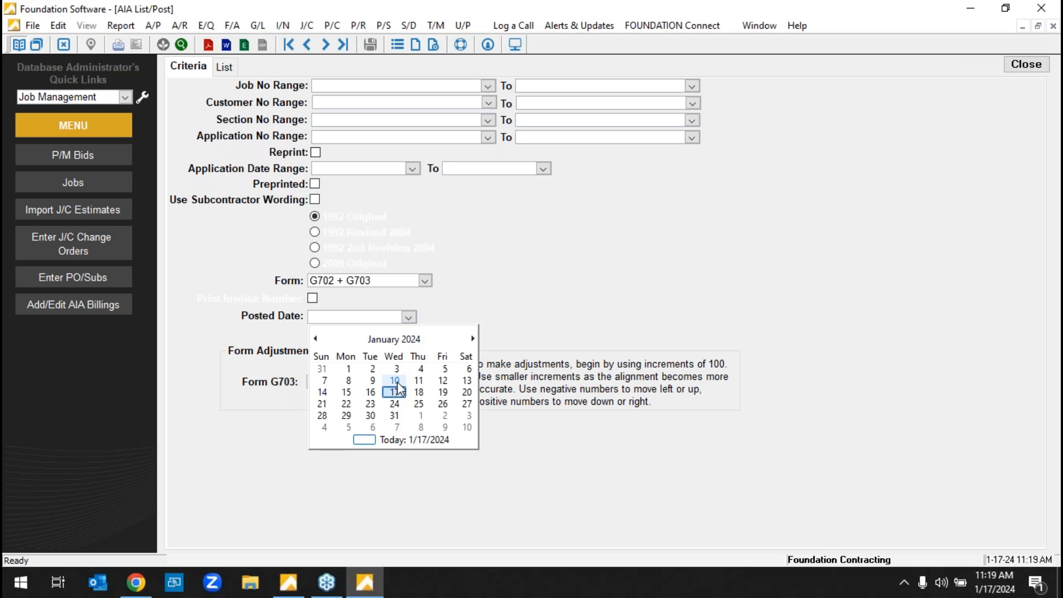
{"action": "left_click", "coordinate": [393, 390]}
{"action": "left_click", "coordinate": [224, 67]}
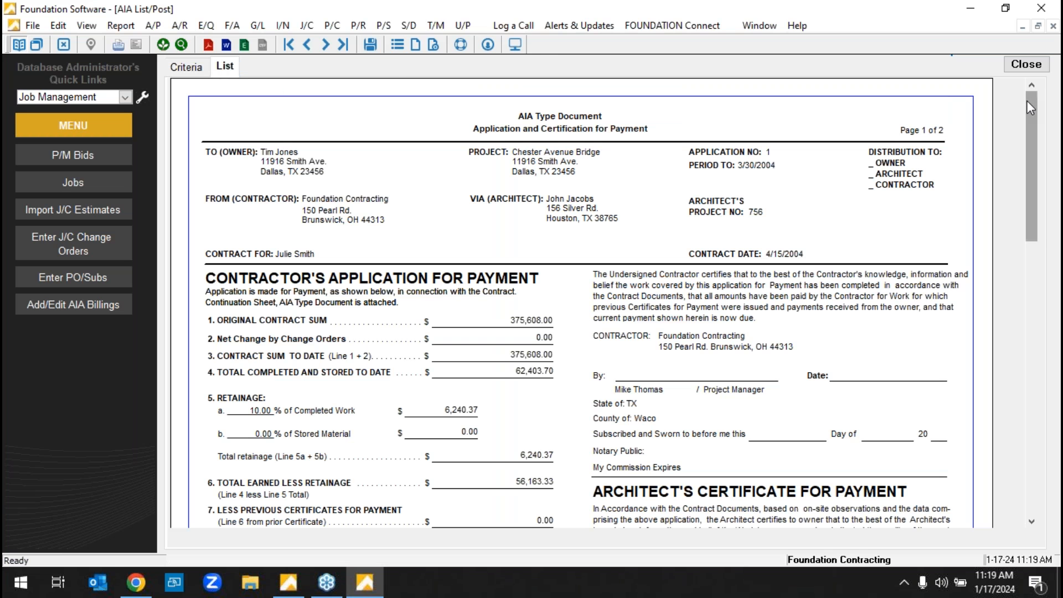
- Review the payment application and post the AIA invoices for 62,403.70 (audit #148)
{"action": "left_click_drag", "start_coordinate": [1031, 102], "coordinate": [1035, 331]}
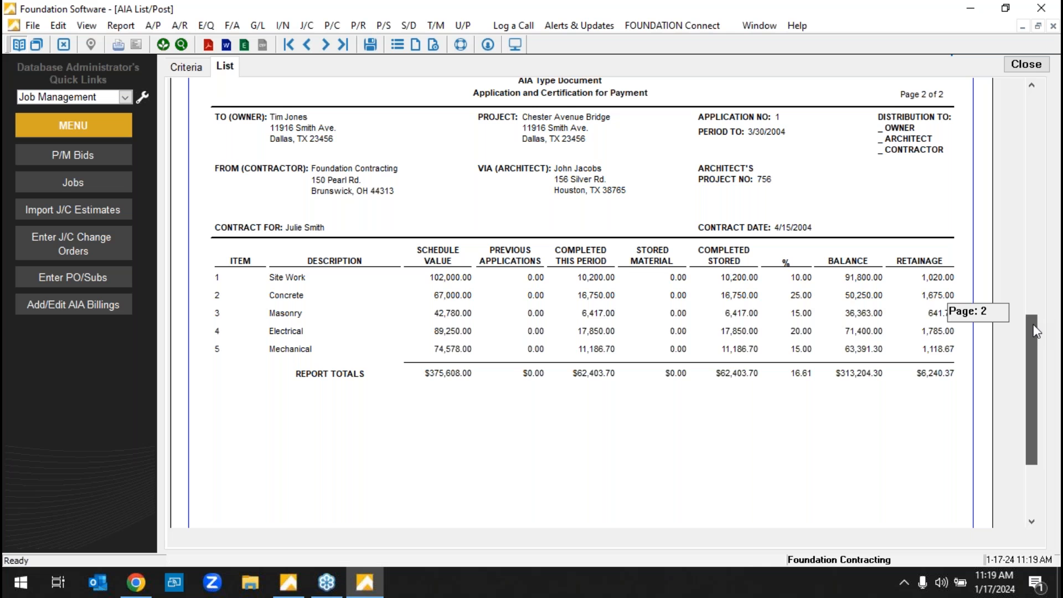
{"action": "left_click_drag", "start_coordinate": [1037, 331], "coordinate": [1036, 319]}
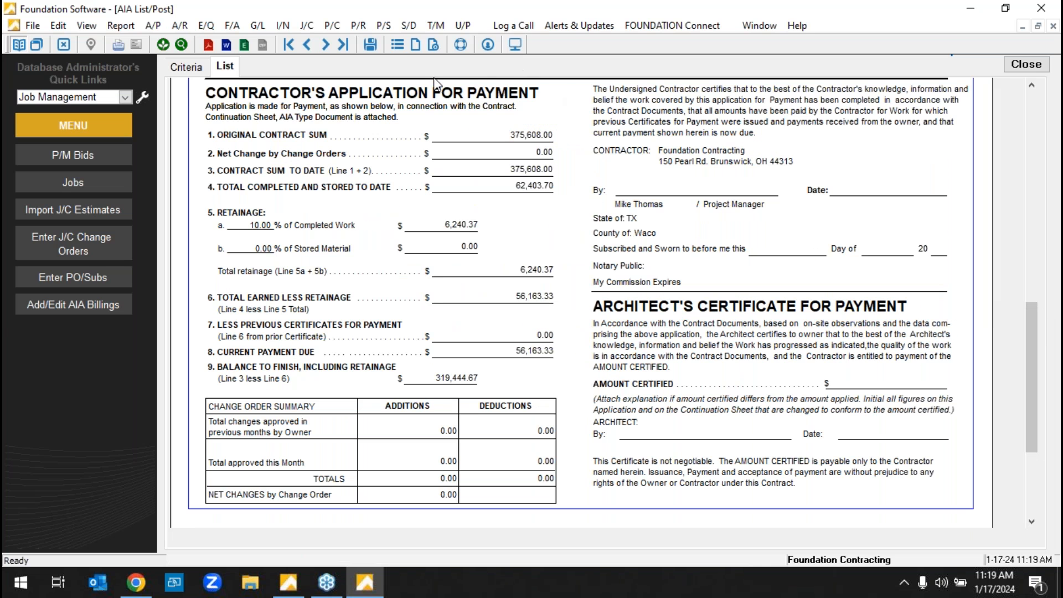
{"action": "left_click", "coordinate": [370, 49]}
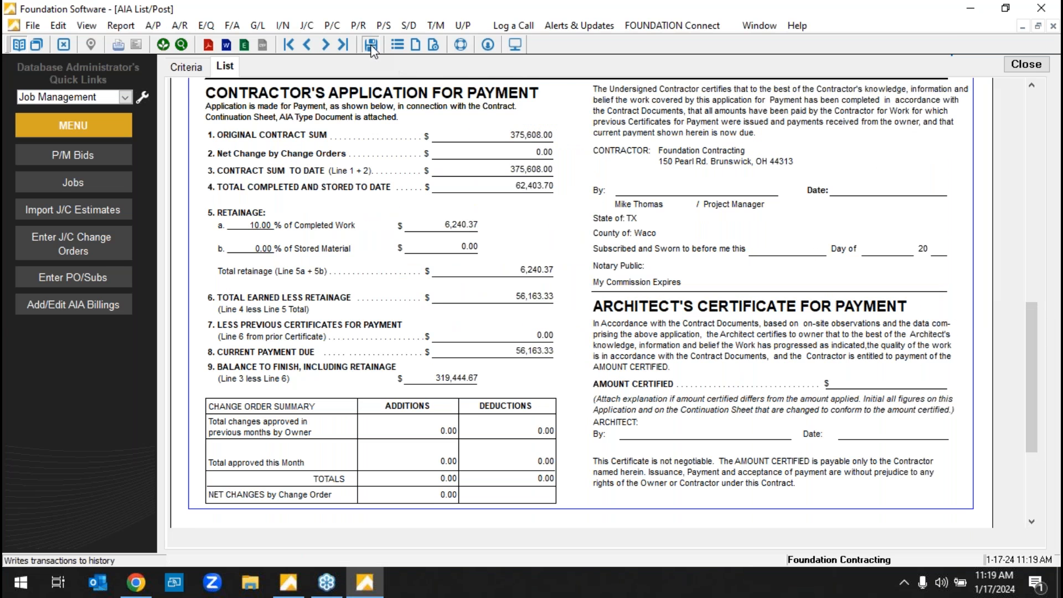
{"action": "left_click", "coordinate": [562, 418]}
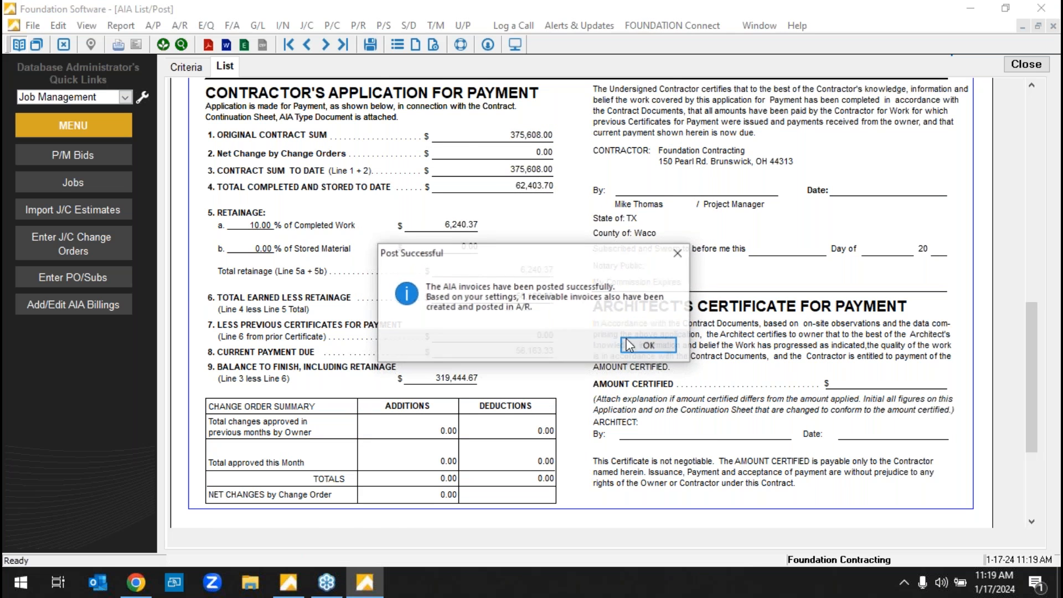
{"action": "left_click", "coordinate": [648, 345]}
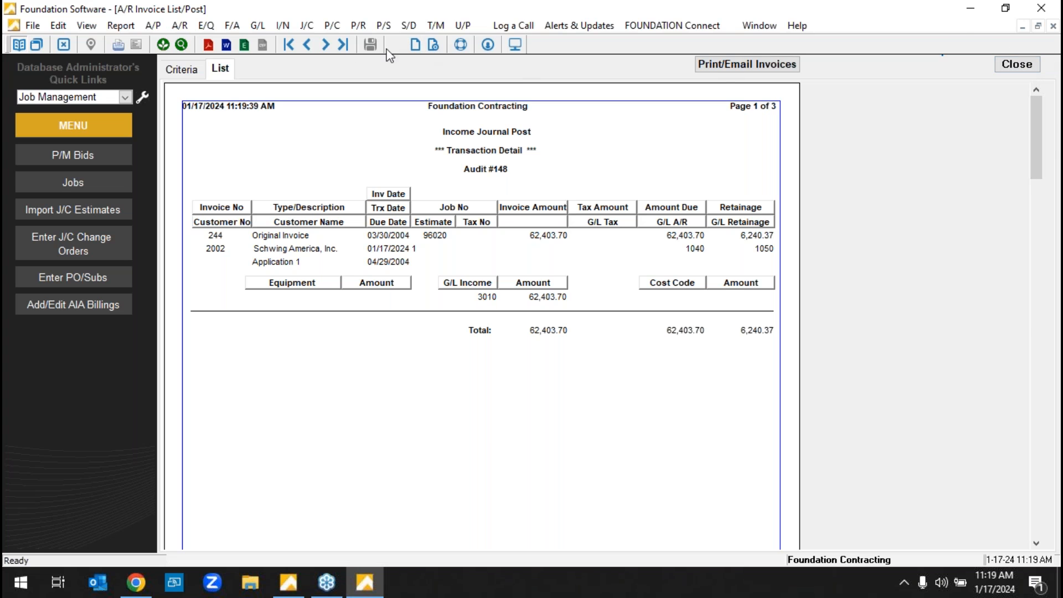
- Check the income journal account summary, close both reports, and skip printing the post log
{"action": "left_click", "coordinate": [328, 46]}
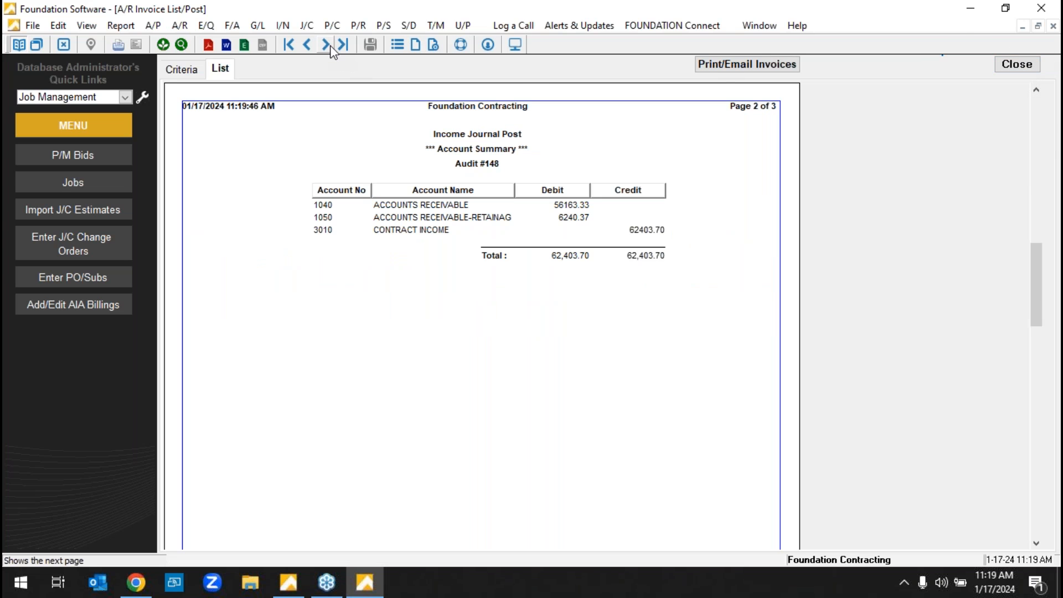
{"action": "left_click", "coordinate": [1018, 64]}
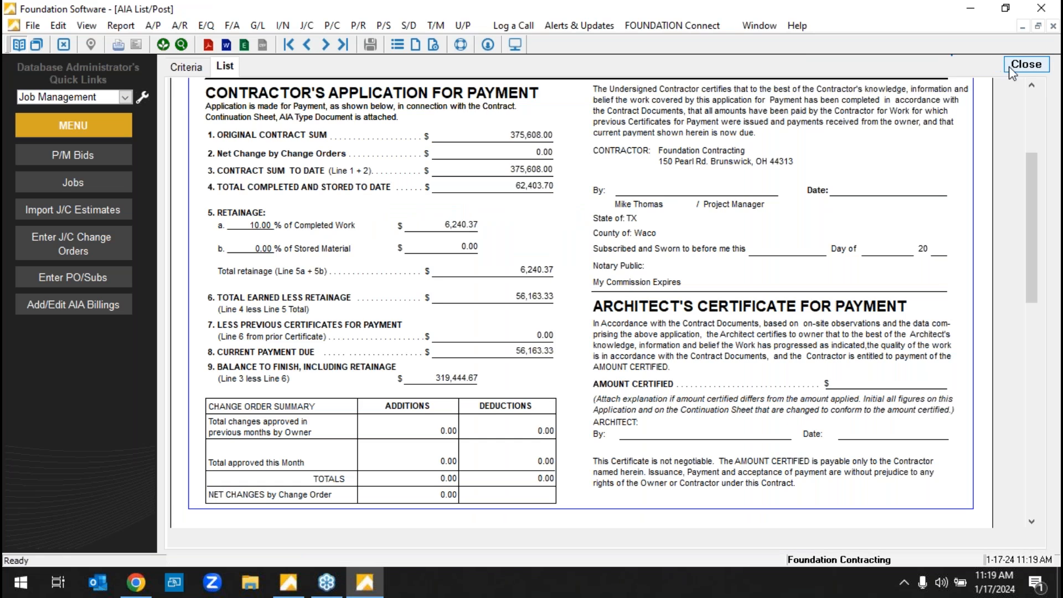
{"action": "left_click", "coordinate": [1029, 65]}
{"action": "left_click", "coordinate": [540, 301]}
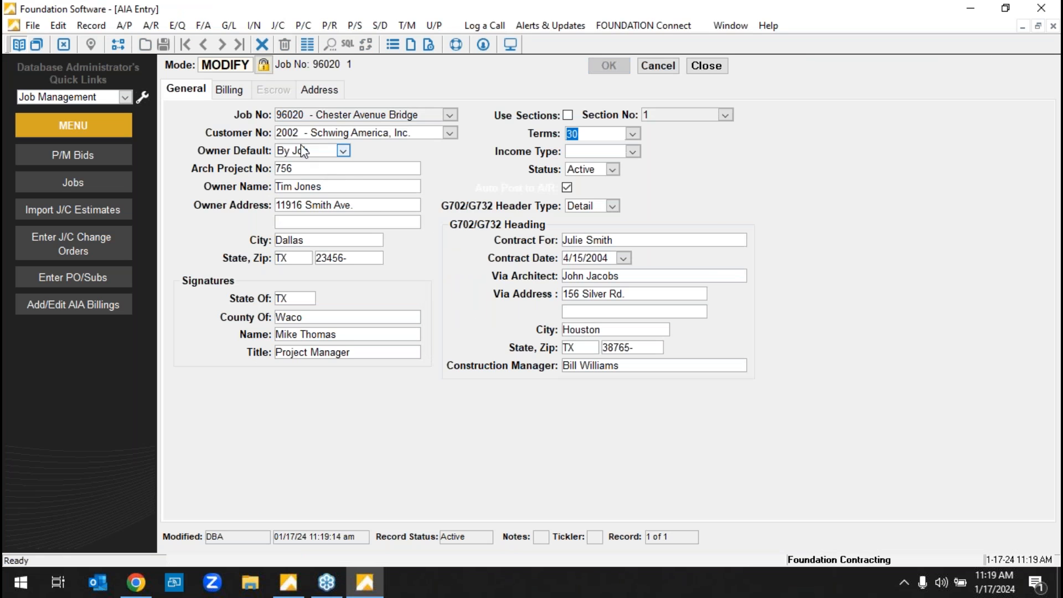
- Roll job 96020's AIA back to Application 1, reversing A/R invoice 244 (audit #149)
{"action": "left_click", "coordinate": [229, 90]}
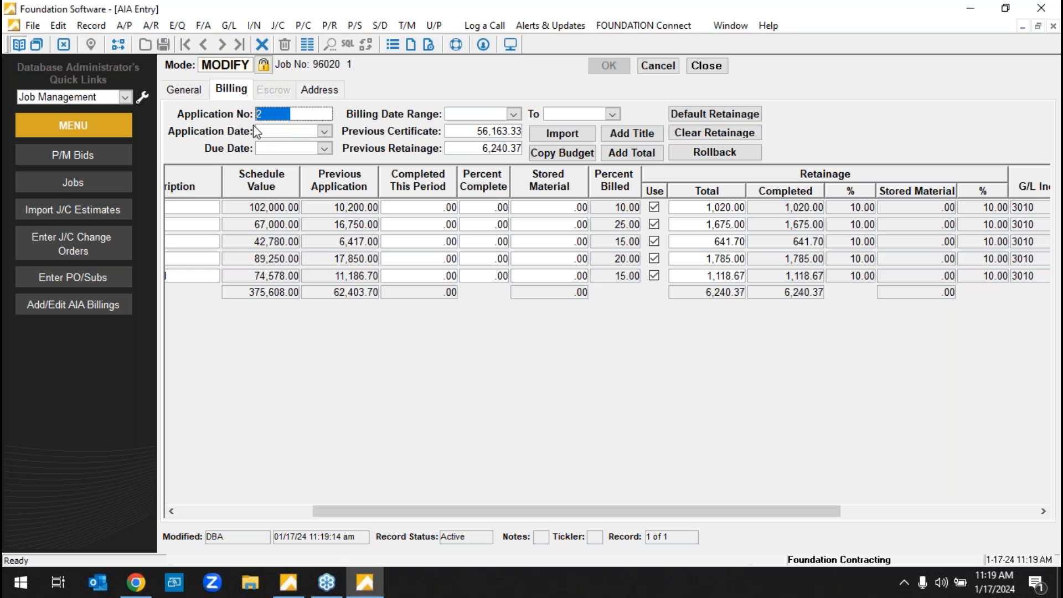
{"action": "left_click_drag", "start_coordinate": [500, 510], "coordinate": [441, 533]}
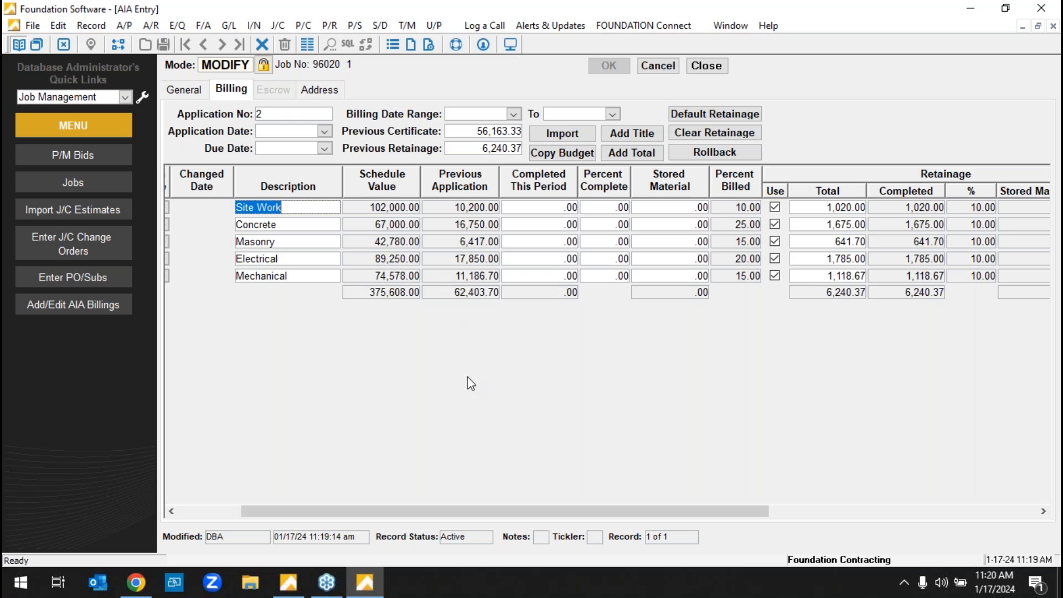
{"action": "left_click_drag", "start_coordinate": [556, 510], "coordinate": [500, 529]}
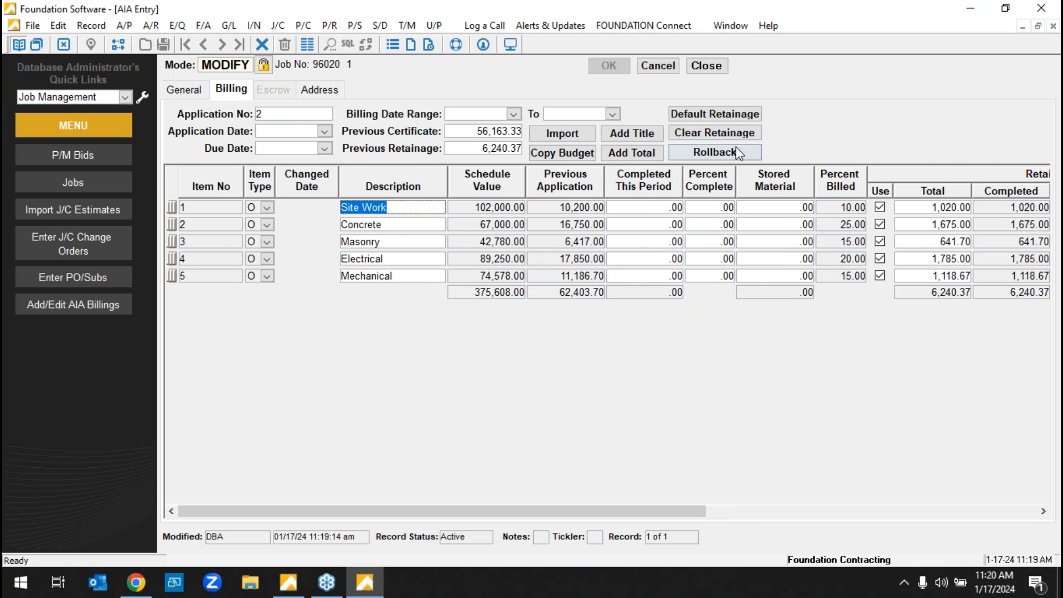
{"action": "left_click", "coordinate": [708, 150]}
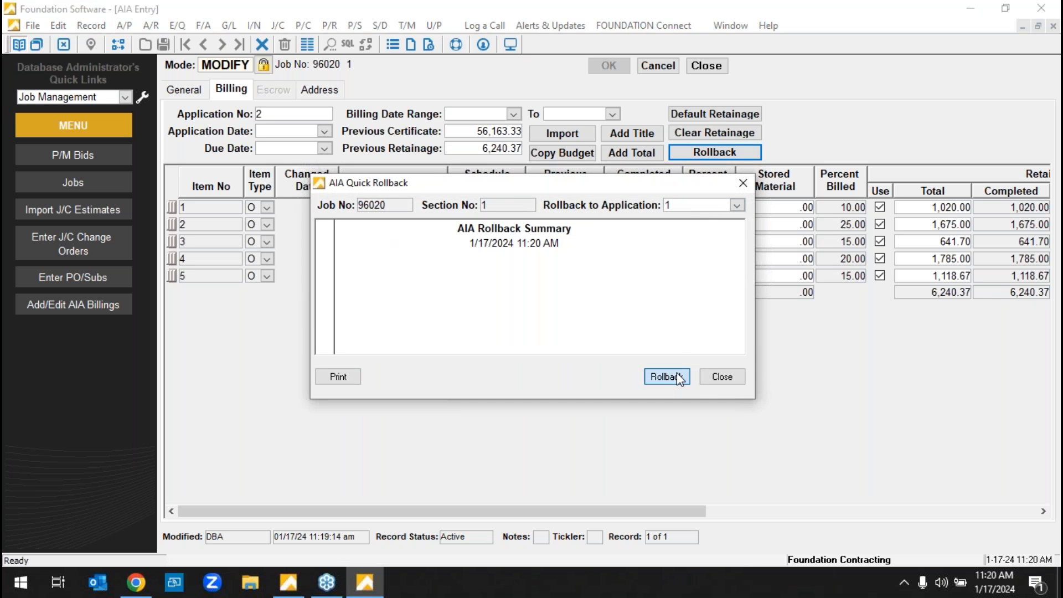
{"action": "left_click", "coordinate": [675, 376]}
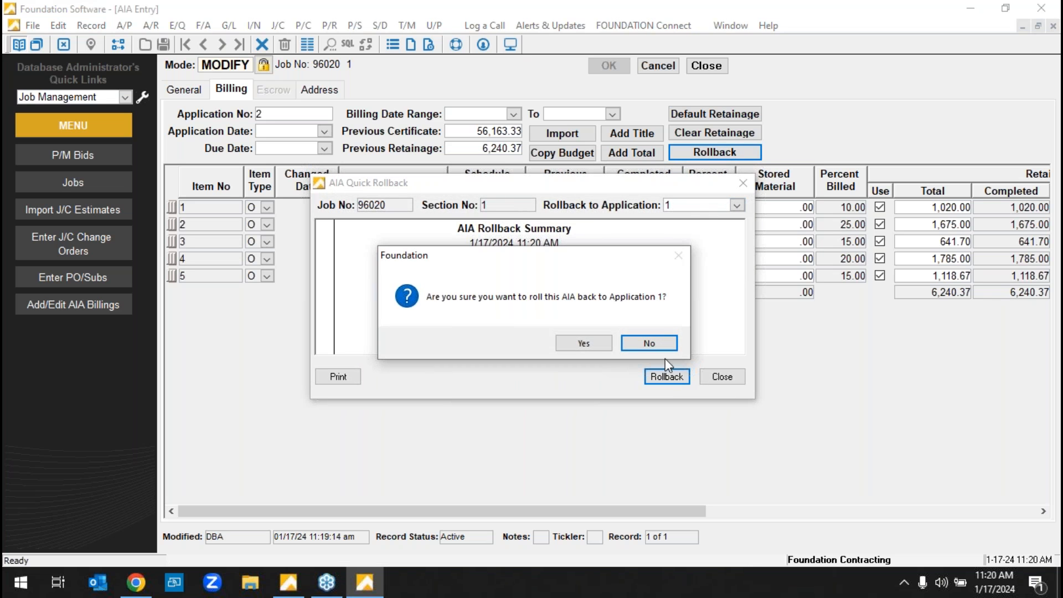
{"action": "left_click", "coordinate": [589, 345]}
{"action": "left_click", "coordinate": [453, 371]}
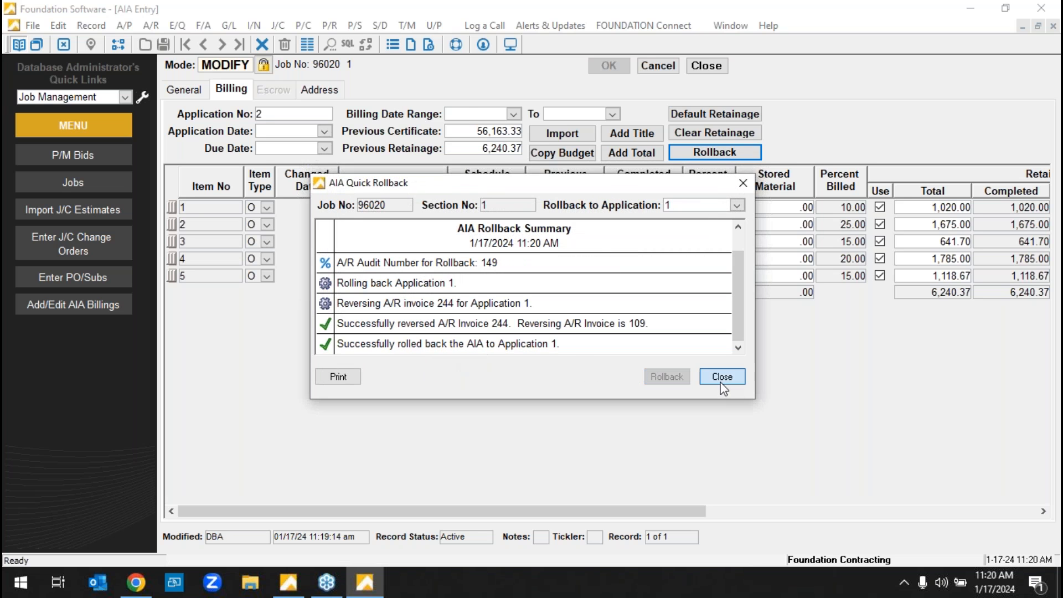
{"action": "left_click", "coordinate": [722, 378]}
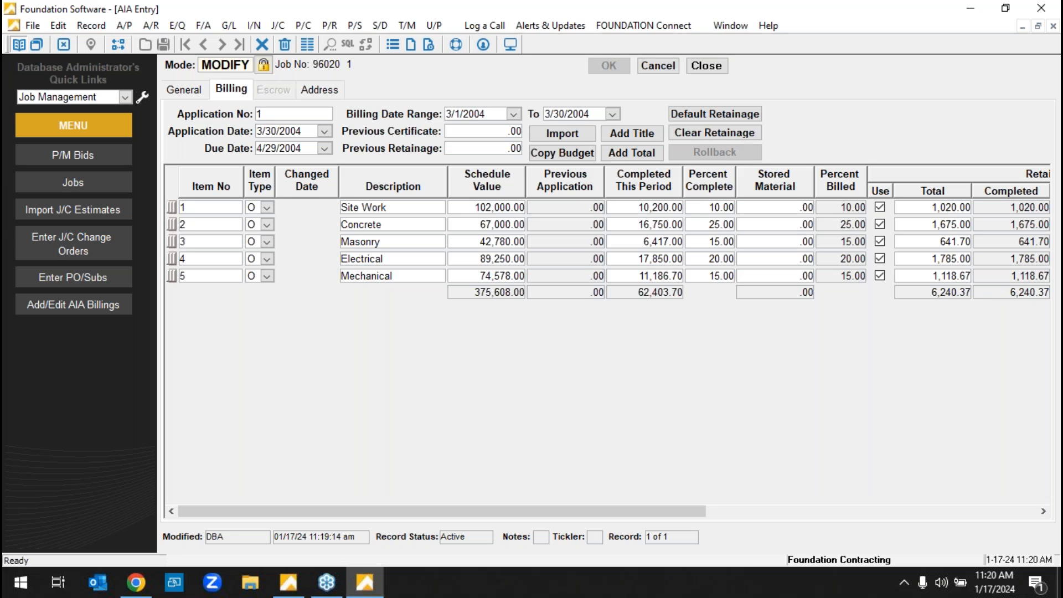
- Change Concrete to 20% and Electrical to 18% complete, save, and close AIA Entry to Main Menu
{"action": "left_click", "coordinate": [714, 226]}
{"action": "type", "text": "20"}
{"action": "left_click", "coordinate": [716, 258]}
{"action": "type", "text": "18"}
{"action": "left_click", "coordinate": [702, 118]}
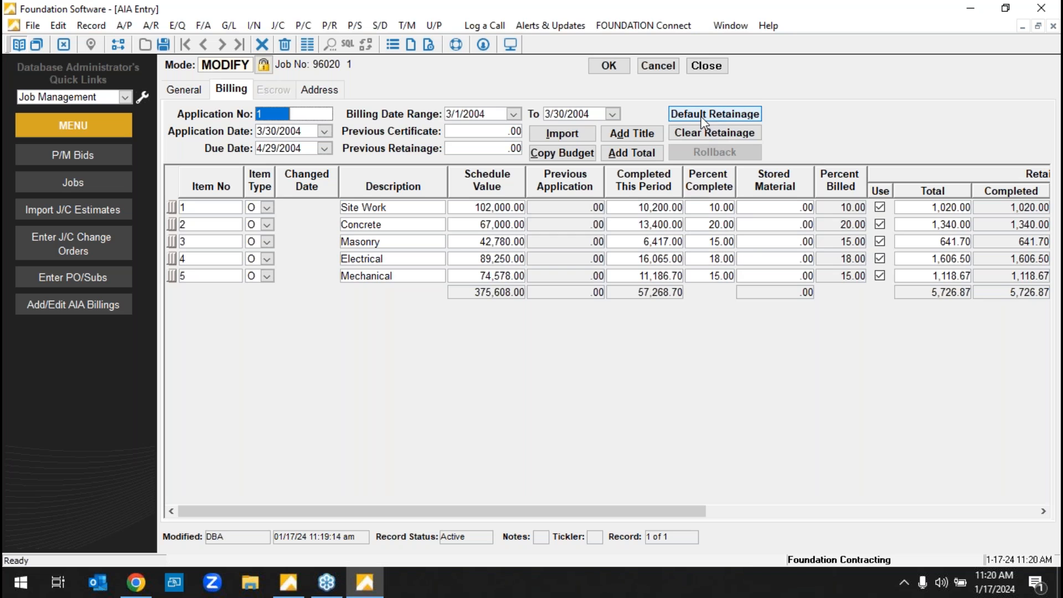
{"action": "left_click", "coordinate": [610, 65]}
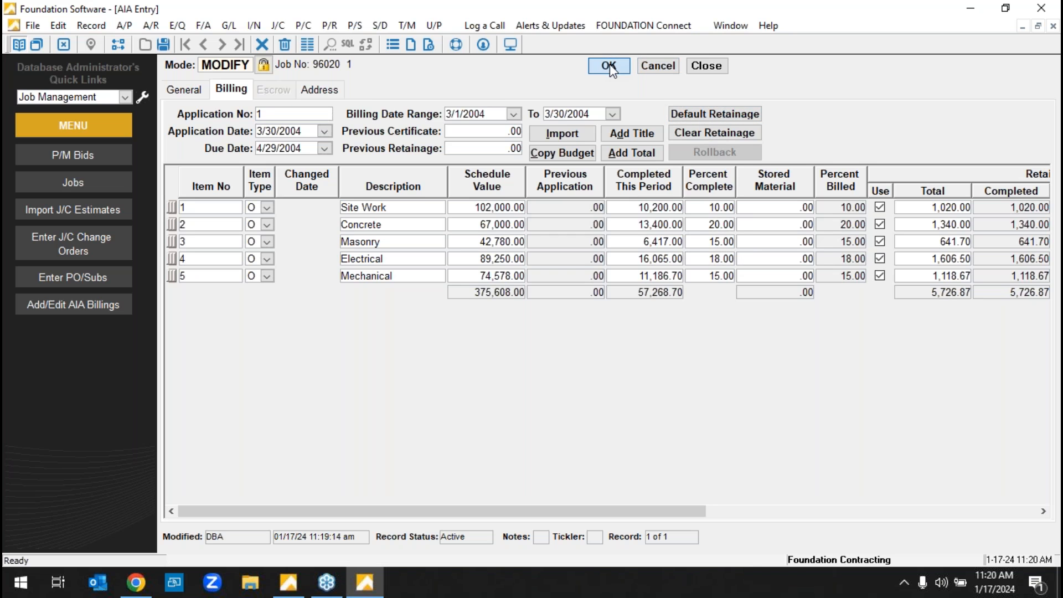
{"action": "left_click", "coordinate": [709, 66]}
{"action": "left_click", "coordinate": [202, 82]}
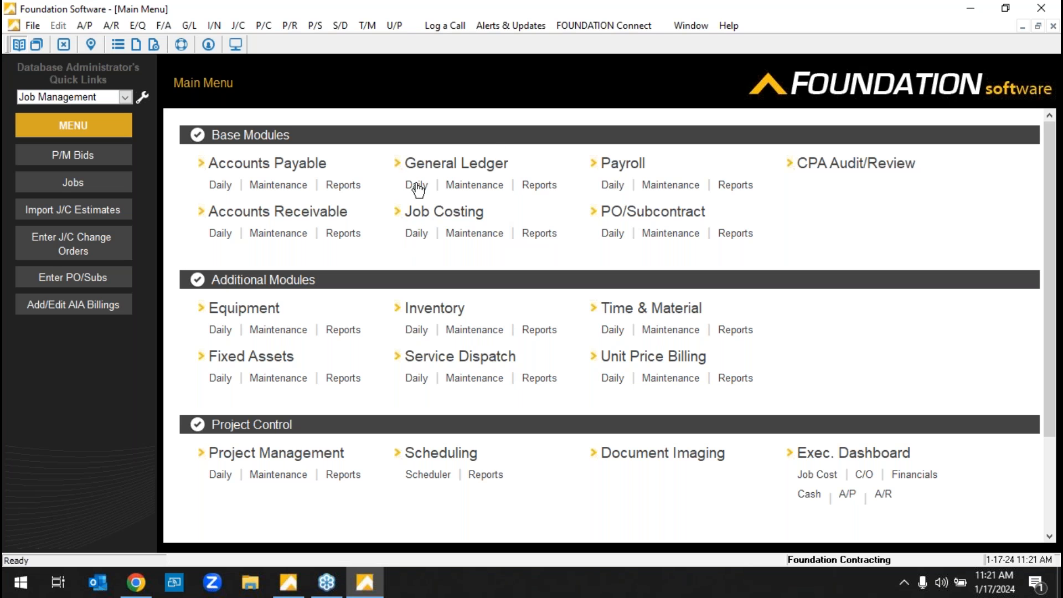
- Generate the 2004 Income Statement showing 4,206,144 income, then close it
{"action": "left_click", "coordinate": [546, 186]}
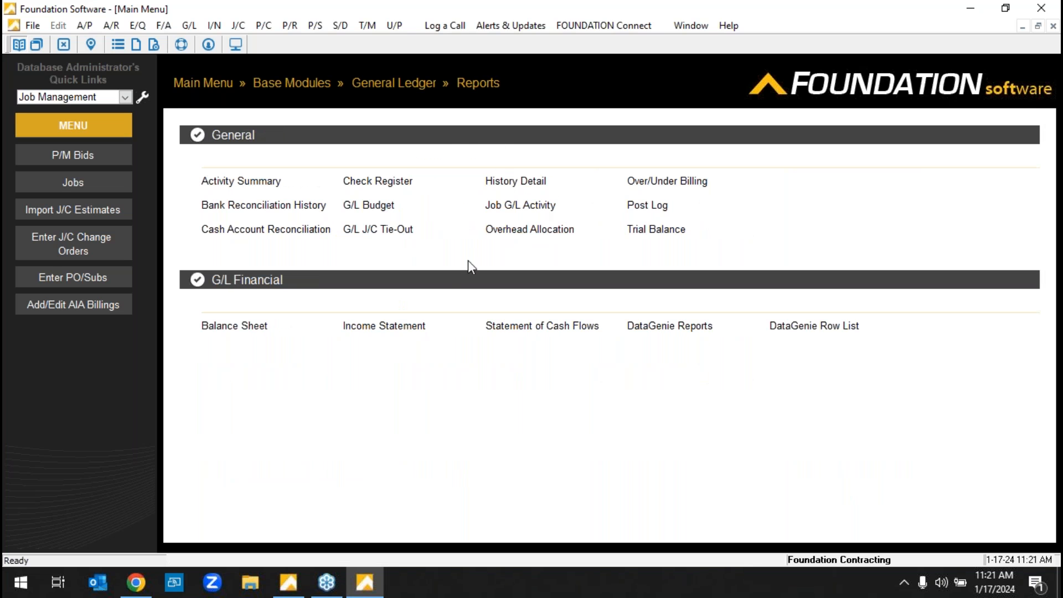
{"action": "left_click", "coordinate": [407, 327]}
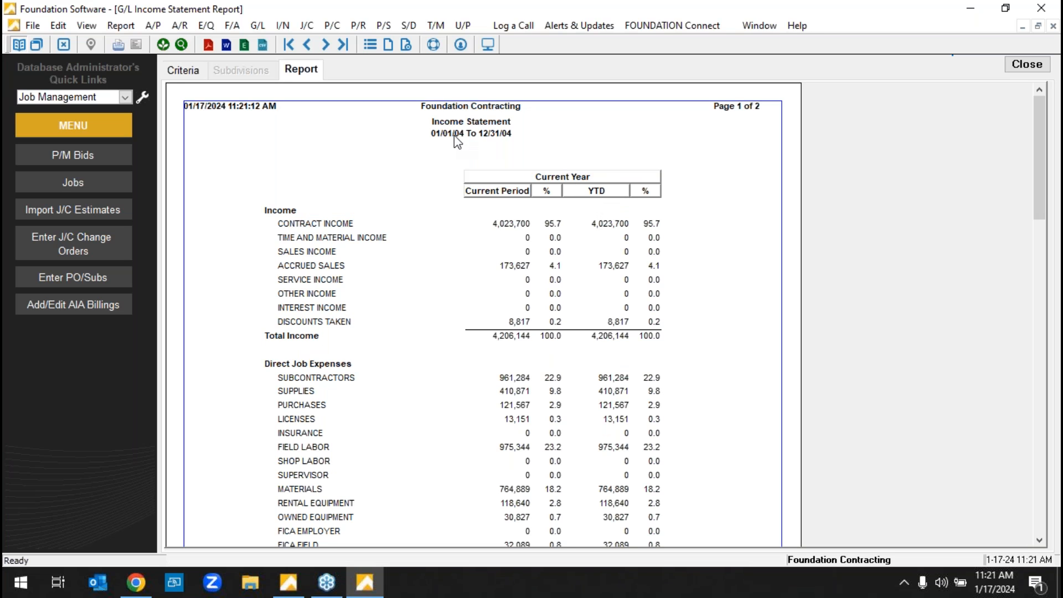
{"action": "left_click", "coordinate": [1044, 67]}
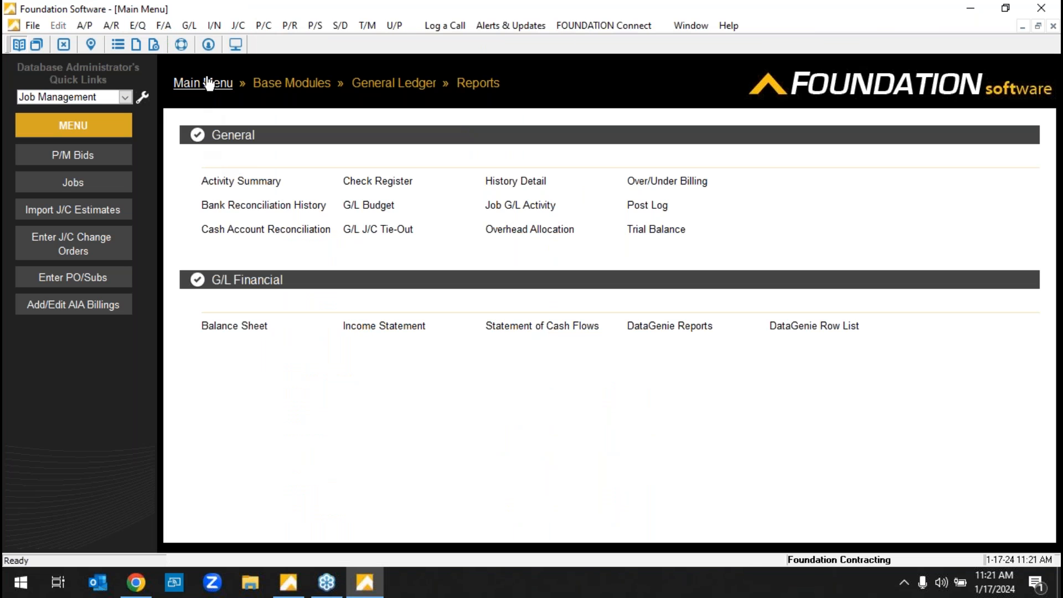
- Start a cash account reconciliation from General Ledger Daily and select account 1010
{"action": "left_click", "coordinate": [208, 83]}
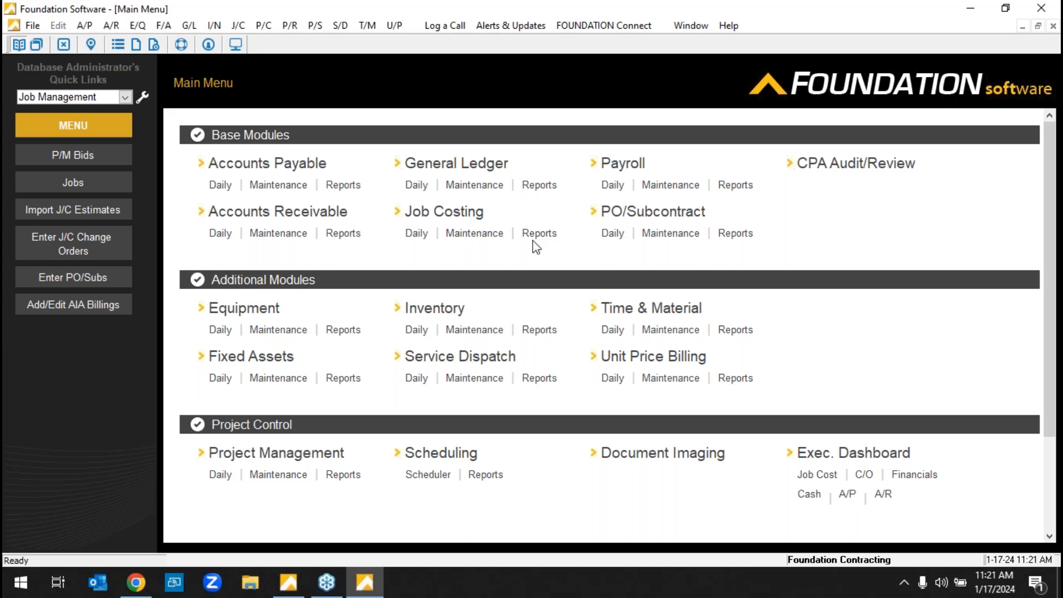
{"action": "left_click", "coordinate": [416, 185]}
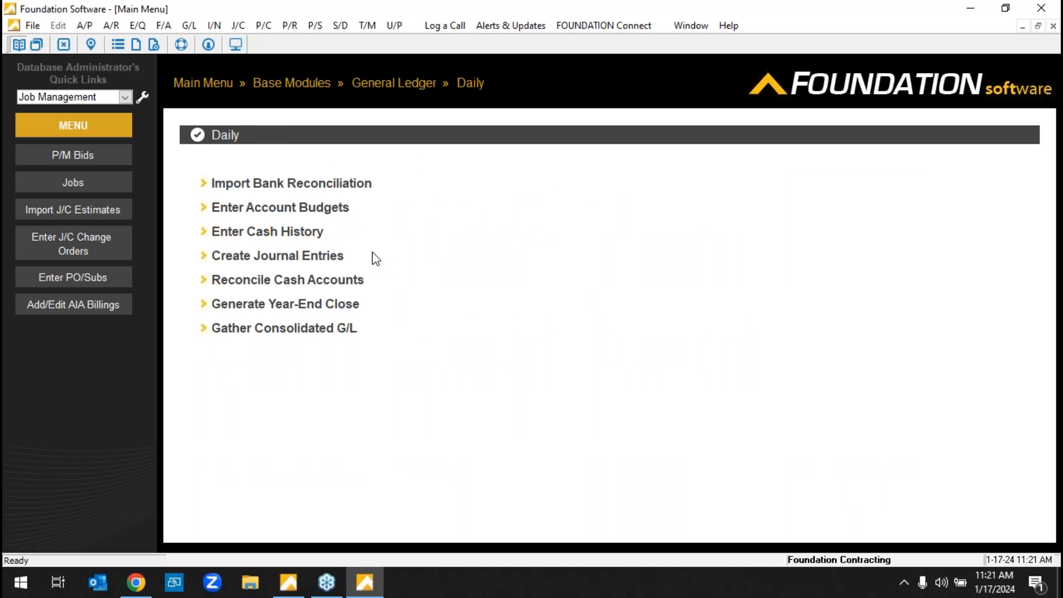
{"action": "left_click", "coordinate": [330, 283]}
{"action": "left_click", "coordinate": [610, 203]}
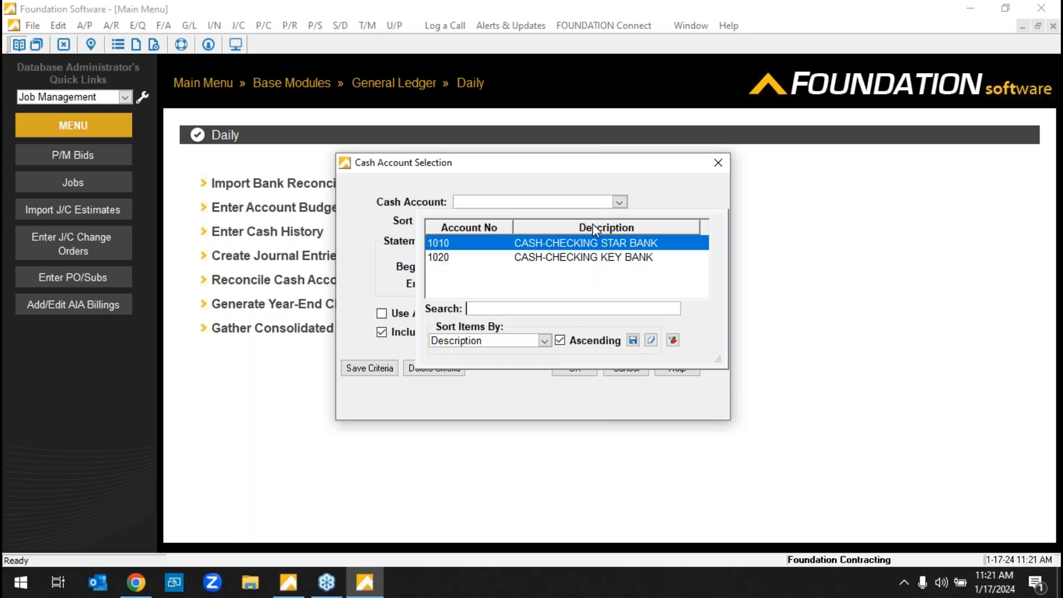
{"action": "left_click", "coordinate": [598, 244]}
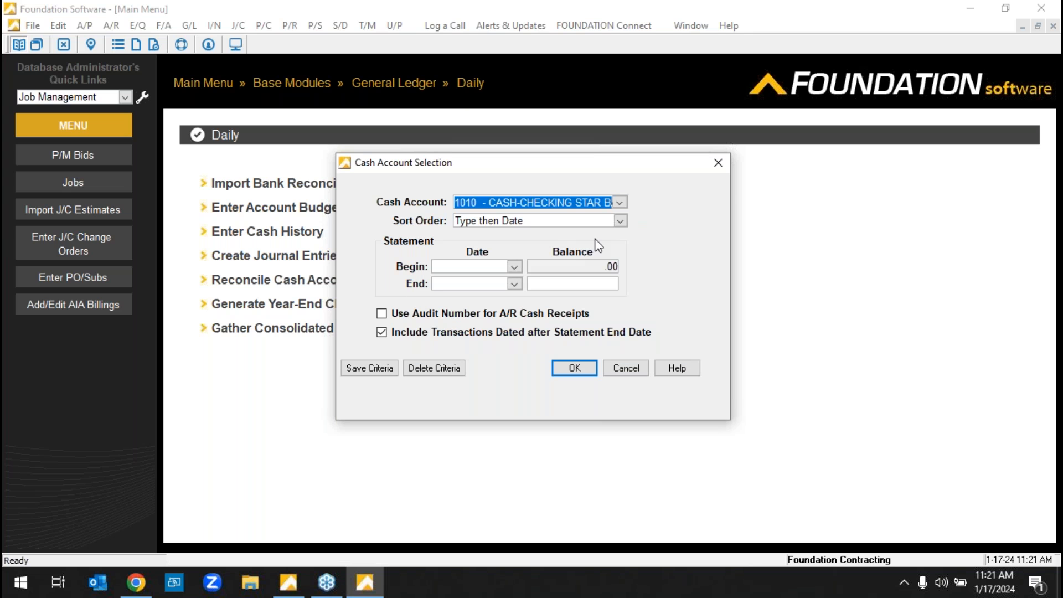
- Set statement dates 1/2/2024 to 1/17/2024 with ending balance 1, open it, then cancel to Main Menu
{"action": "left_click", "coordinate": [516, 267]}
{"action": "left_click", "coordinate": [497, 318]}
{"action": "left_click", "coordinate": [515, 285]}
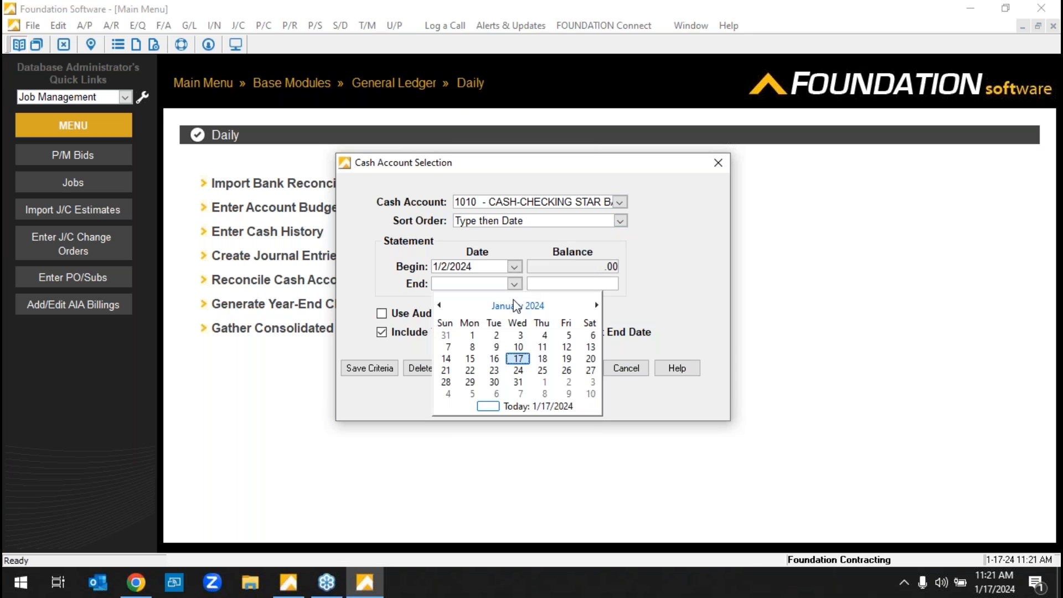
{"action": "left_click", "coordinate": [518, 359]}
{"action": "key", "text": "Tab"}
{"action": "type", "text": "1"}
{"action": "key", "text": "Return"}
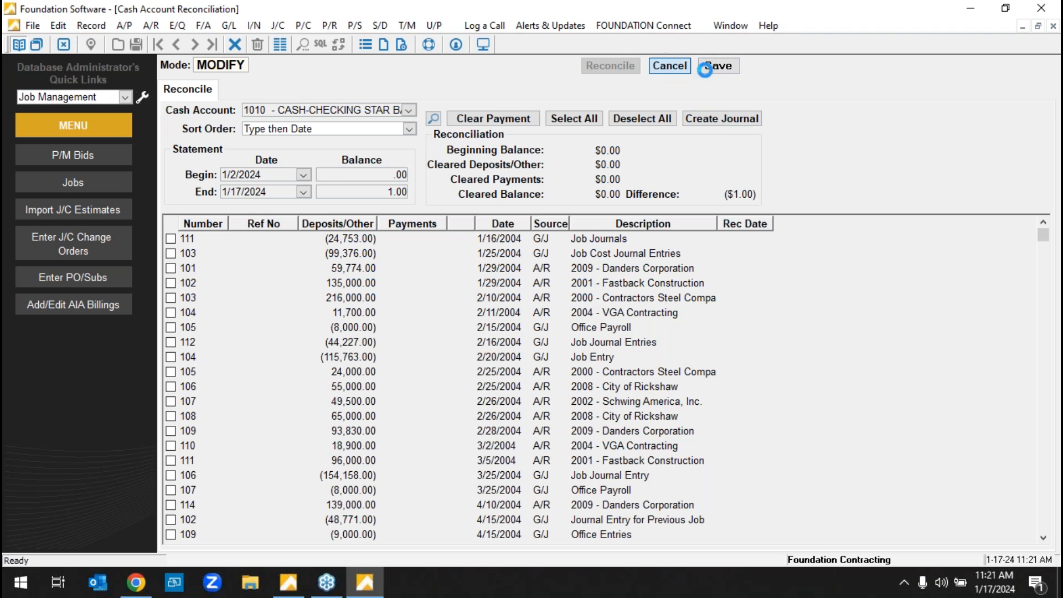
{"action": "left_click", "coordinate": [688, 66]}
{"action": "left_click", "coordinate": [200, 84]}
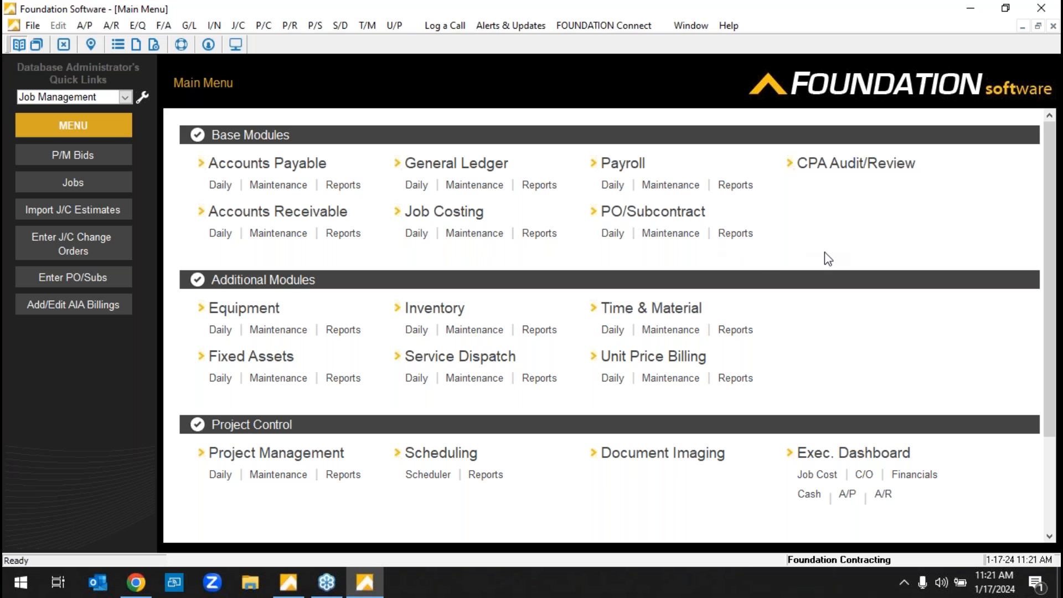
{"action": "left_click", "coordinate": [832, 166]}
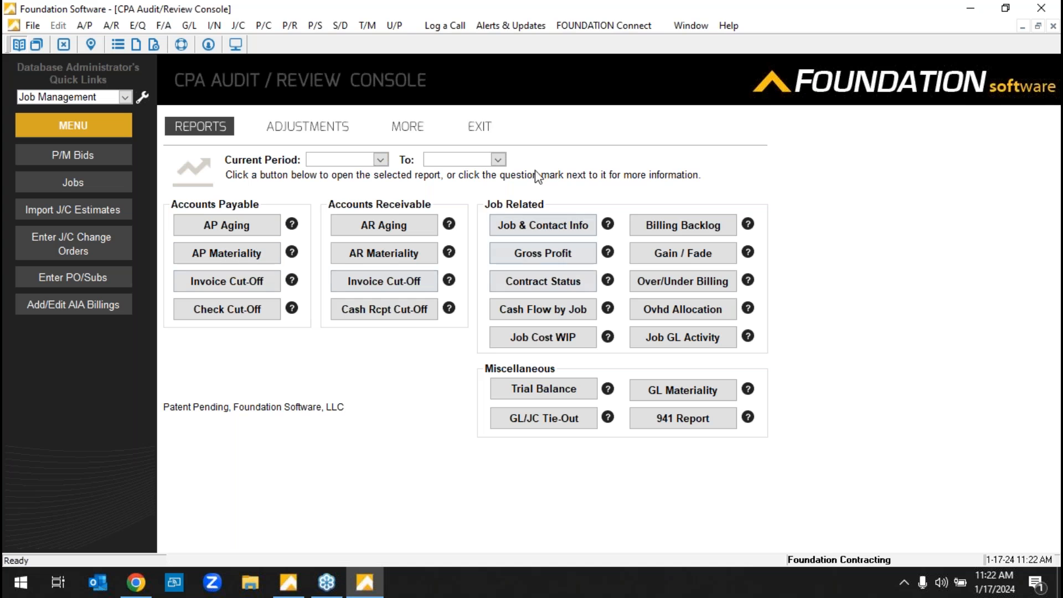
{"action": "left_click", "coordinate": [482, 127]}
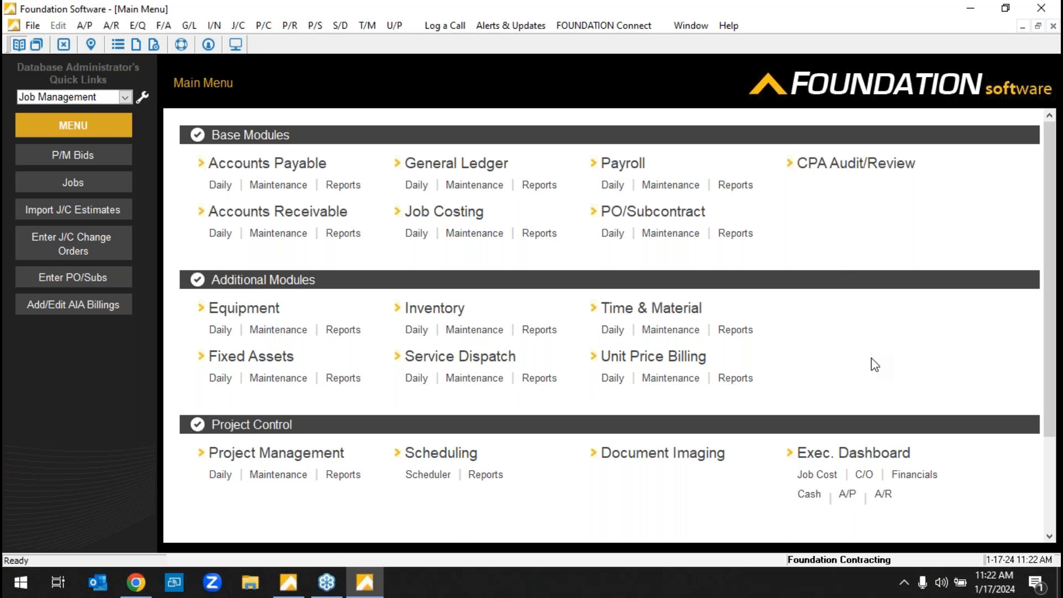
- Switch to the ProjectHQ Home overview and list the 10 recent documents
{"action": "left_click", "coordinate": [133, 592]}
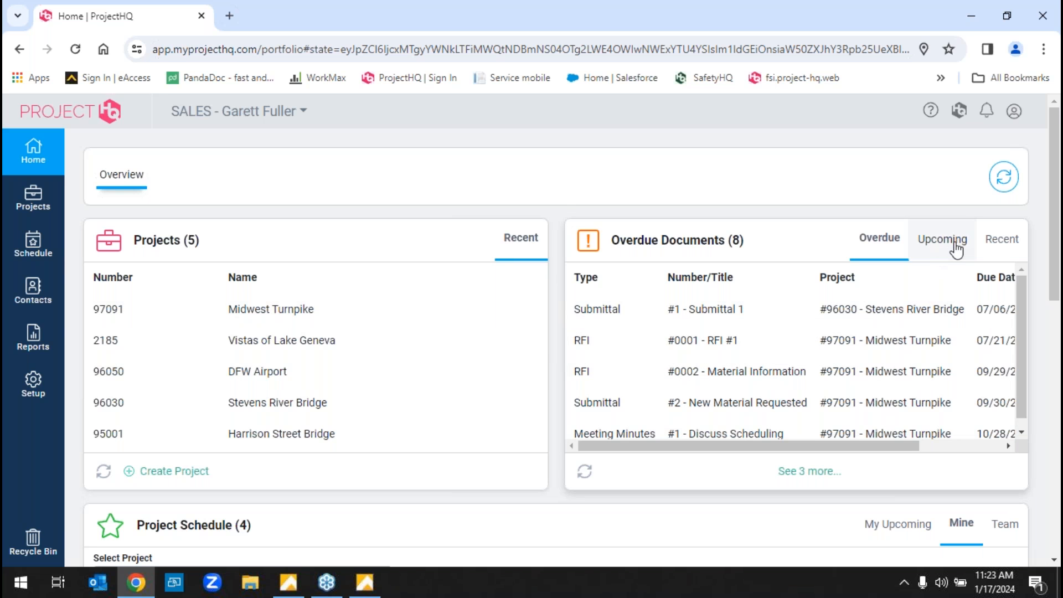
{"action": "left_click", "coordinate": [1005, 242]}
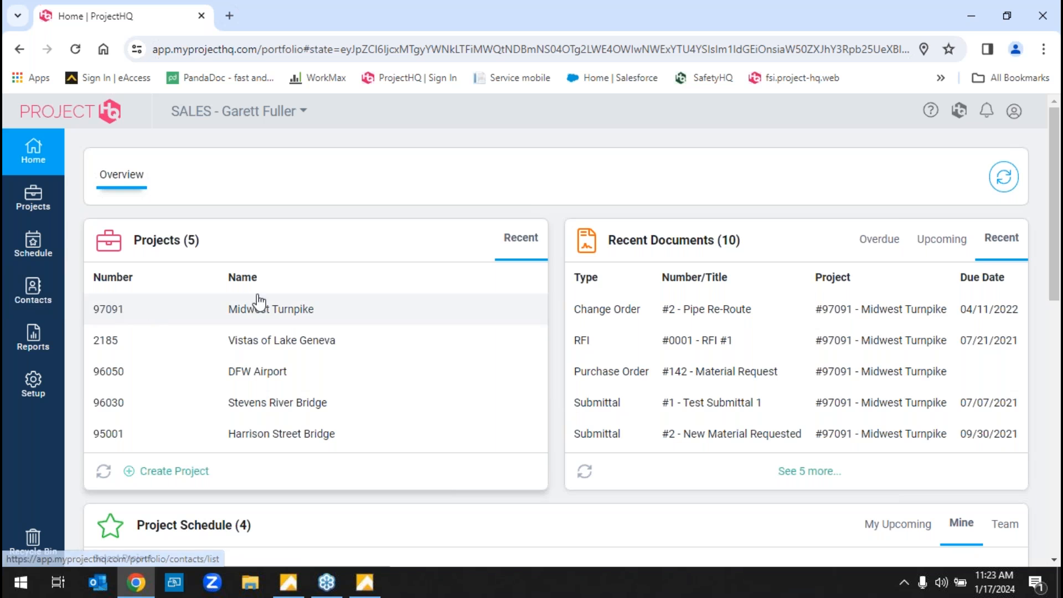
- Open Midwest Turnpike (job 97091) details, then its Resources > Team contacts page
{"action": "left_click", "coordinate": [258, 313]}
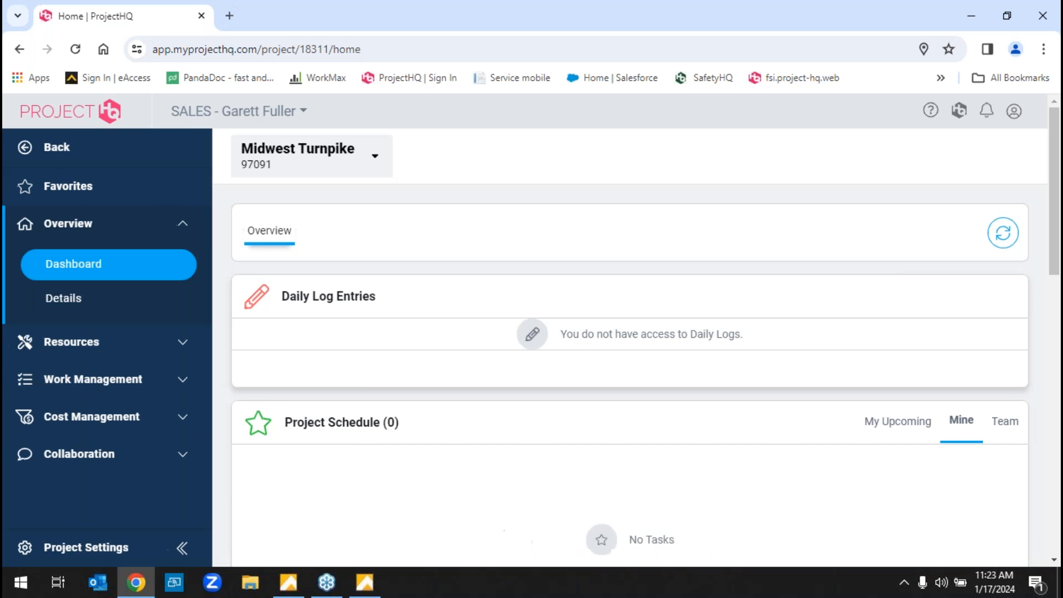
{"action": "left_click", "coordinate": [180, 226]}
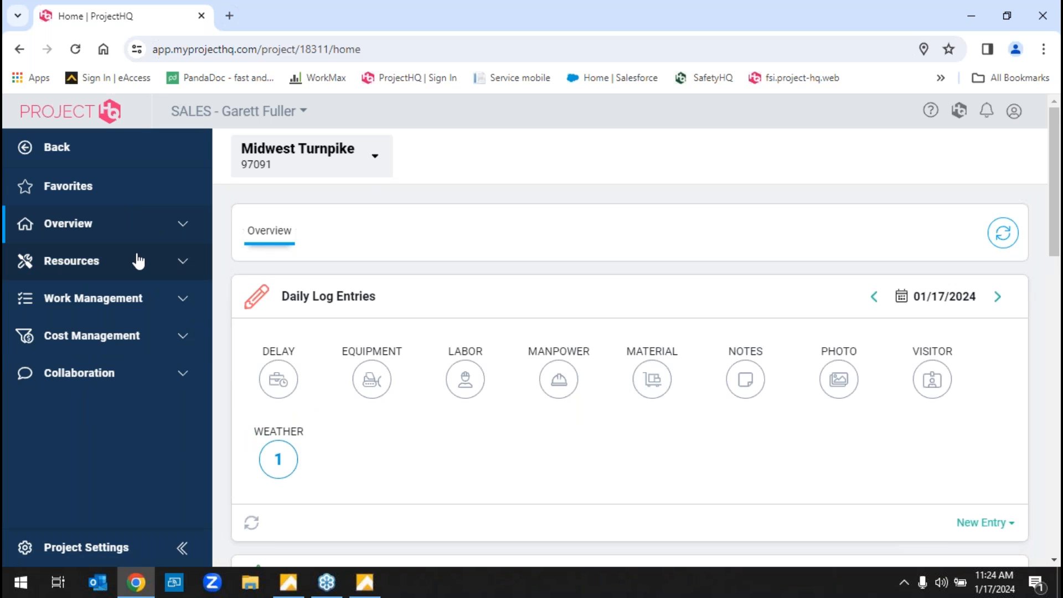
{"action": "left_click", "coordinate": [138, 225]}
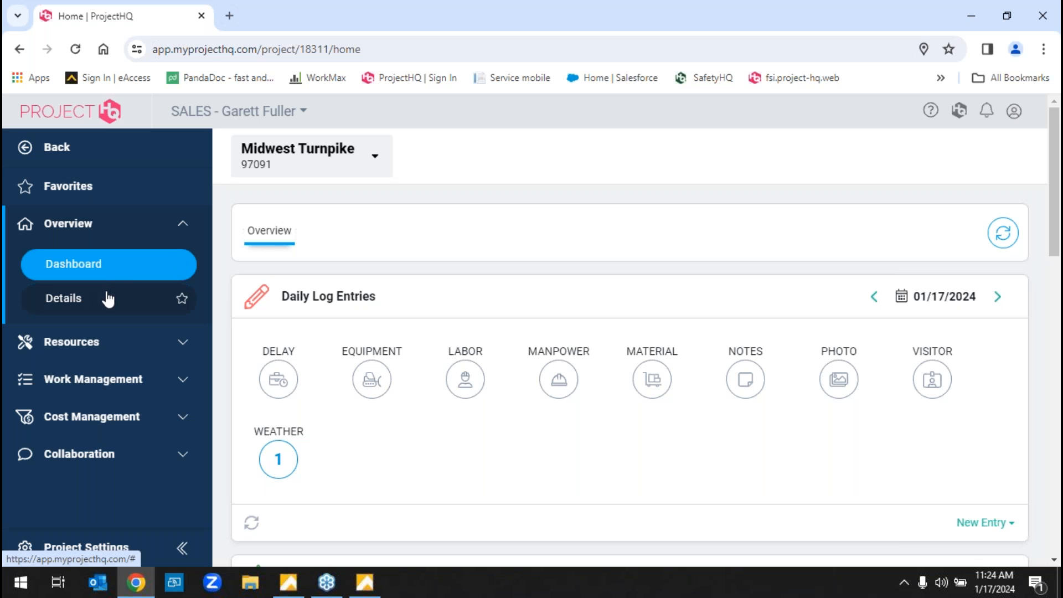
{"action": "left_click", "coordinate": [111, 298]}
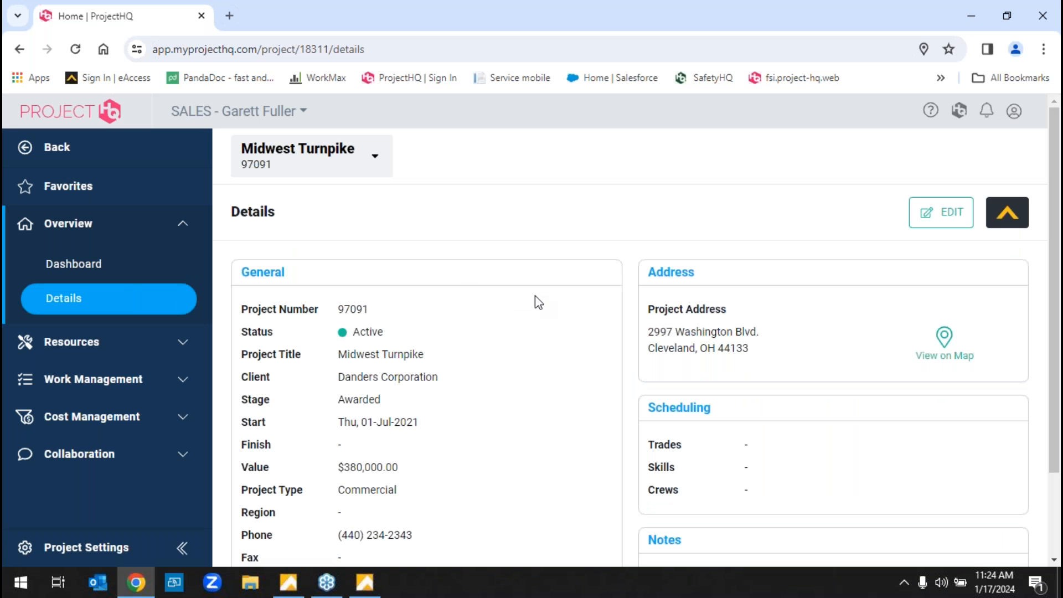
{"action": "scroll", "coordinate": [591, 318], "scroll_direction": "down", "scroll_amount": 2}
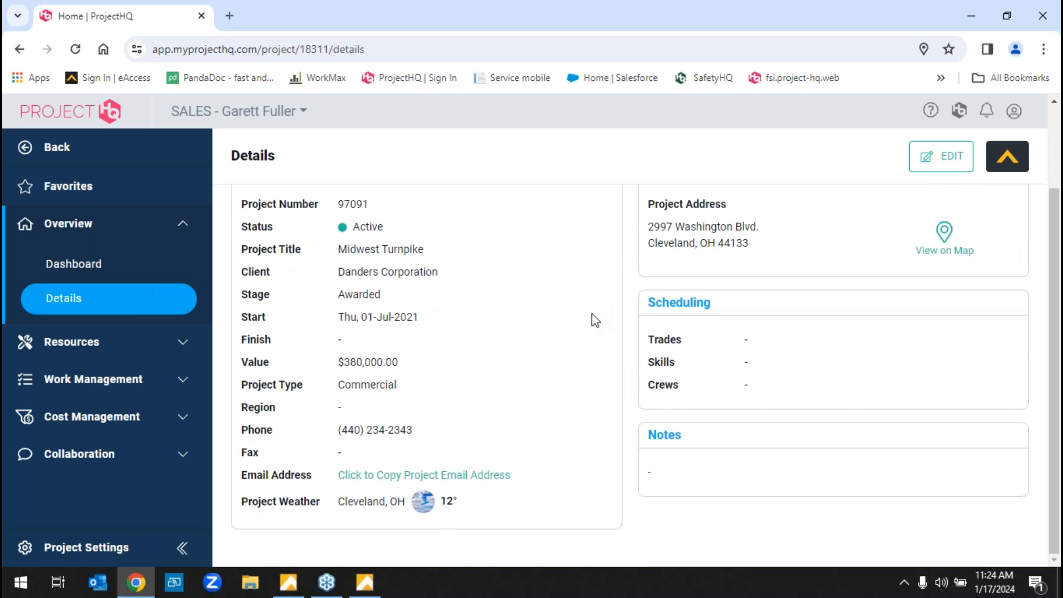
{"action": "scroll", "coordinate": [598, 323], "scroll_direction": "up", "scroll_amount": 1}
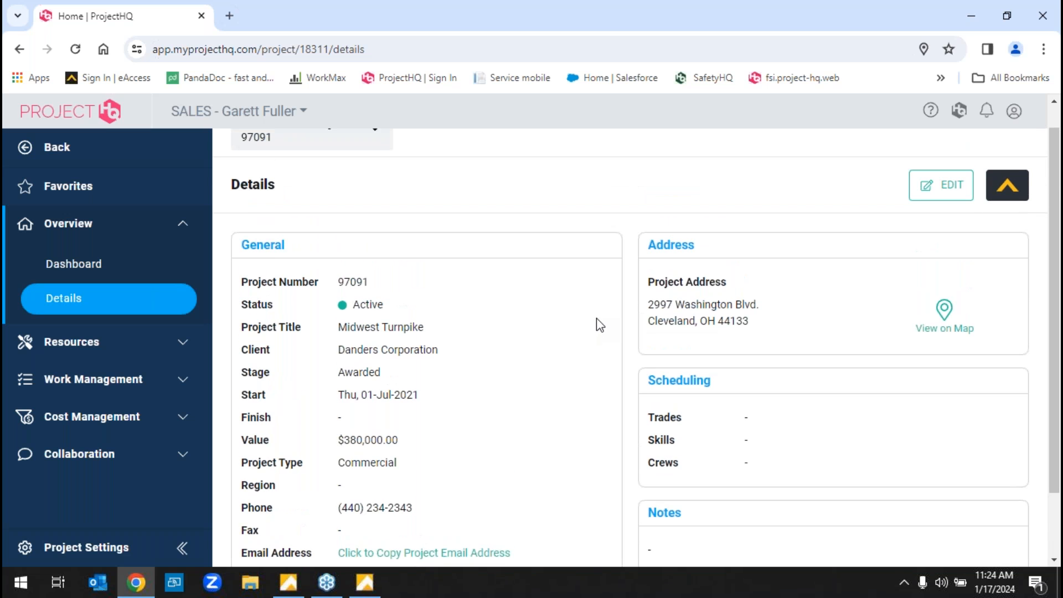
{"action": "left_click", "coordinate": [157, 356]}
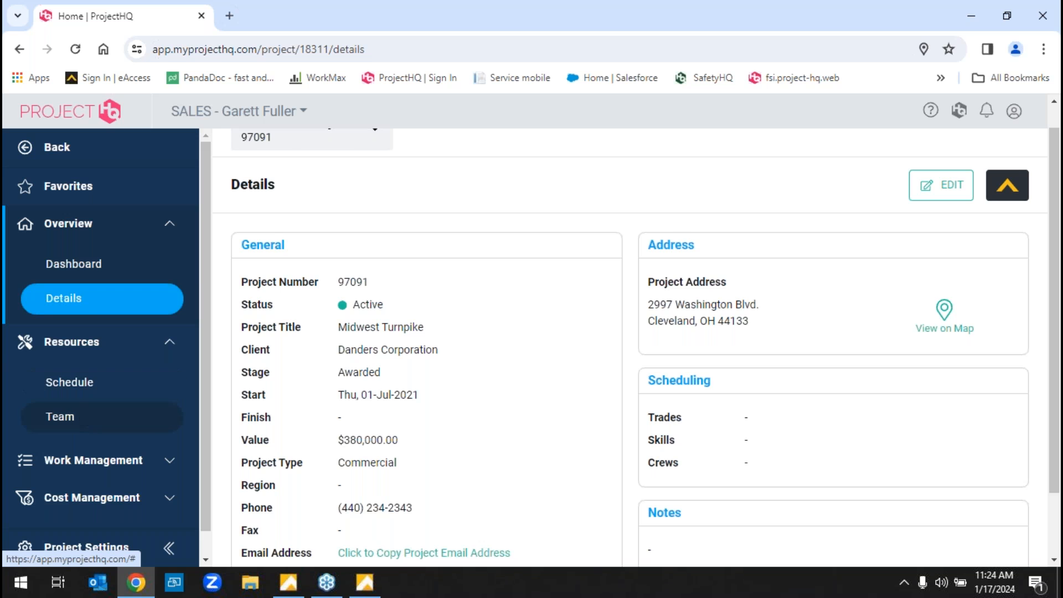
{"action": "left_click", "coordinate": [86, 415]}
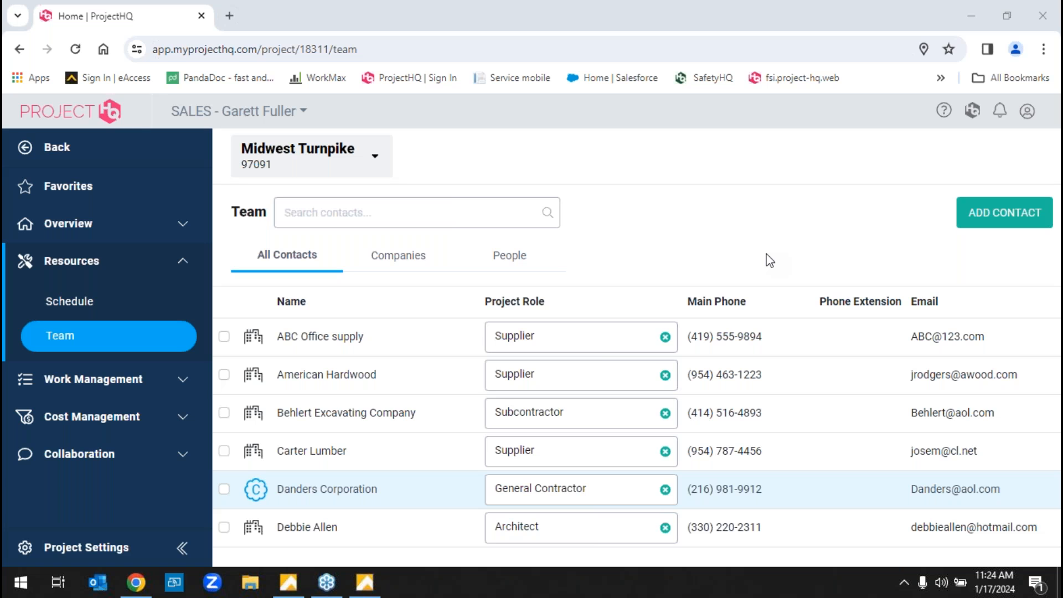
- Select the ABC Office supply and American Hardwood contacts, then list Midwest Turnpike's team action items
{"action": "left_click", "coordinate": [224, 336]}
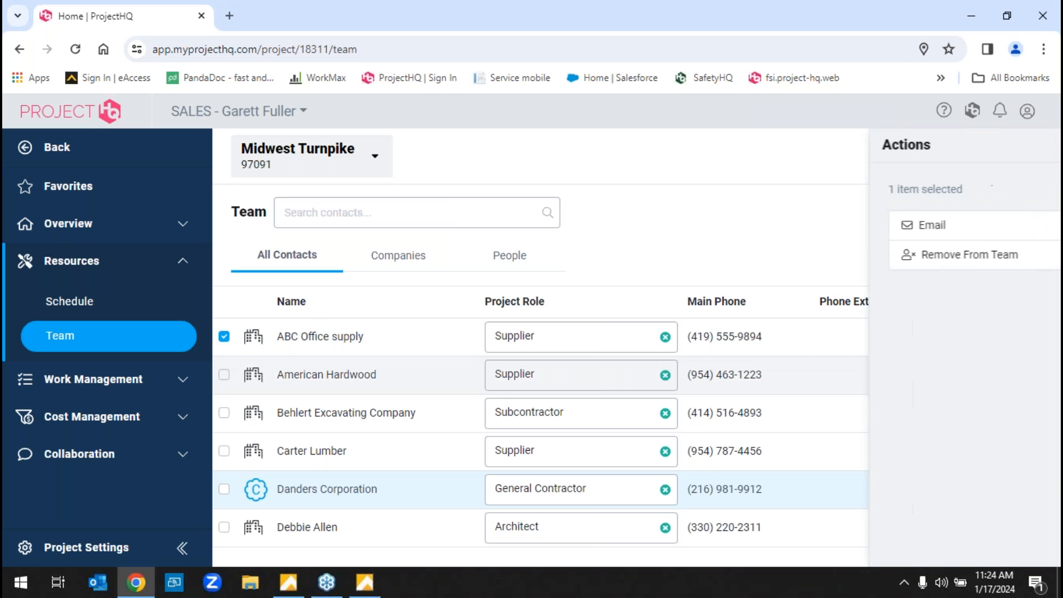
{"action": "left_click", "coordinate": [224, 374]}
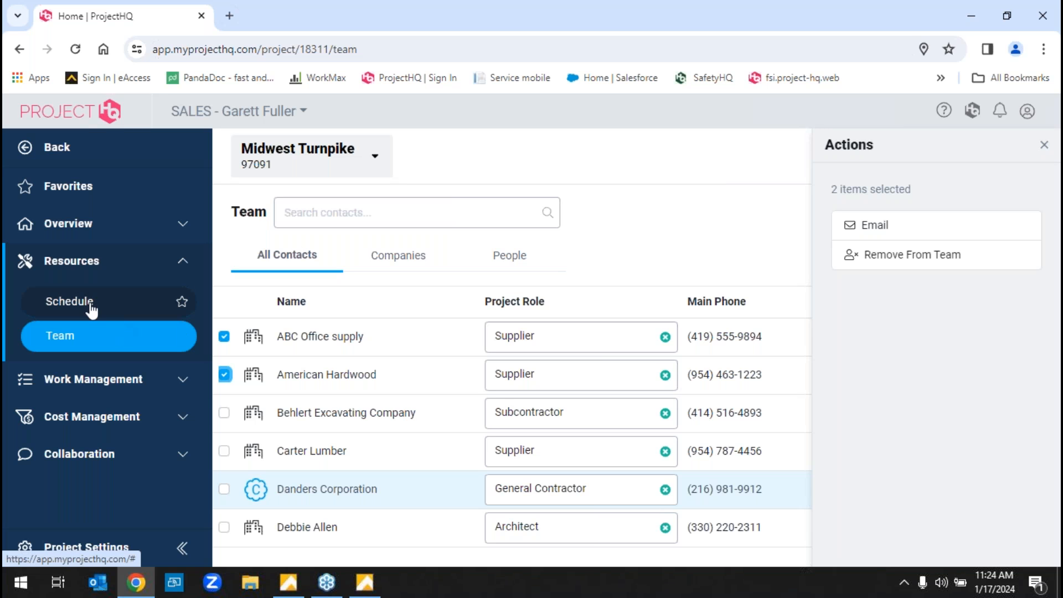
{"action": "left_click", "coordinate": [116, 380]}
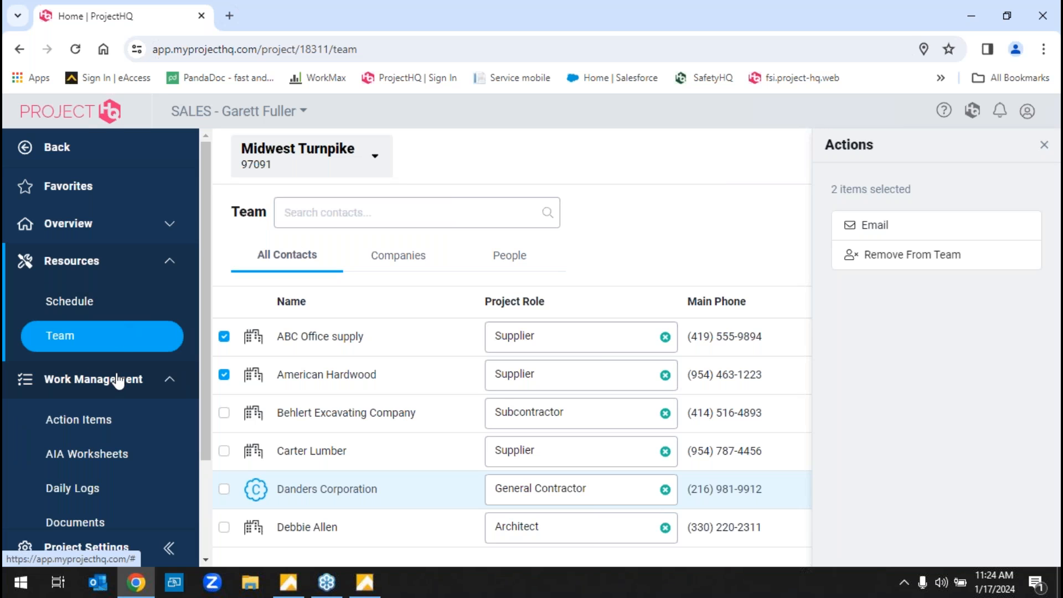
{"action": "left_click", "coordinate": [106, 420]}
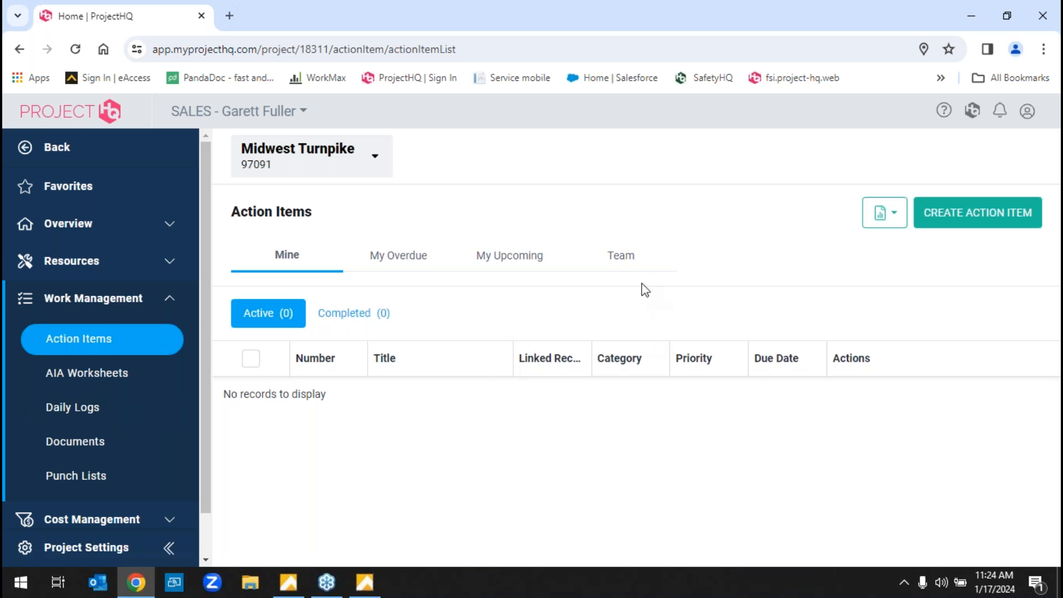
{"action": "left_click", "coordinate": [623, 261]}
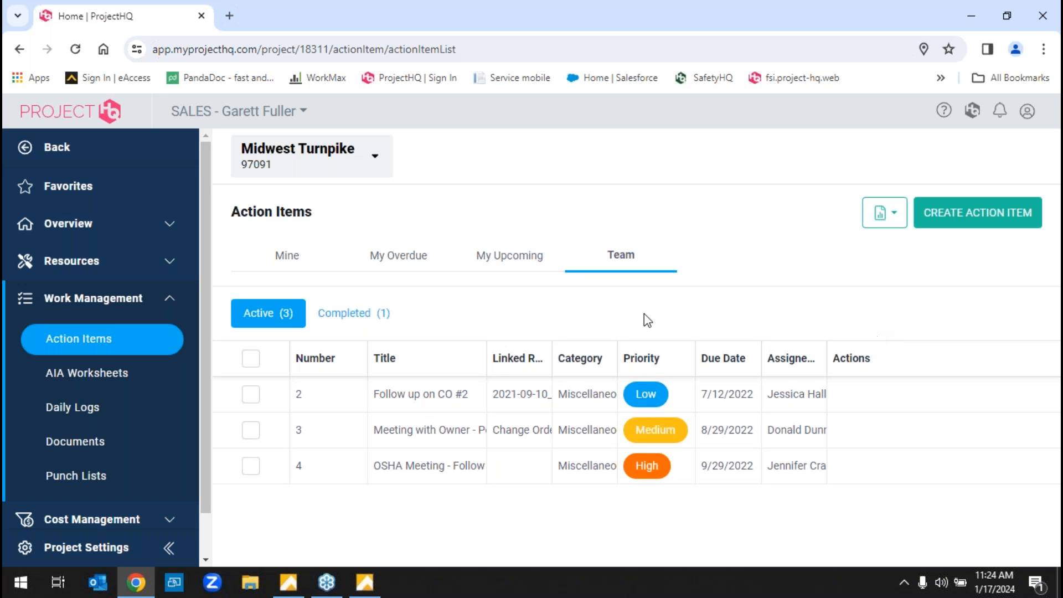
- Open AIA Worksheets Application 1 and scroll its line items, showing $40,770.00 due on $380,000.00
{"action": "left_click", "coordinate": [139, 378]}
{"action": "scroll", "coordinate": [786, 407], "scroll_direction": "down", "scroll_amount": 2}
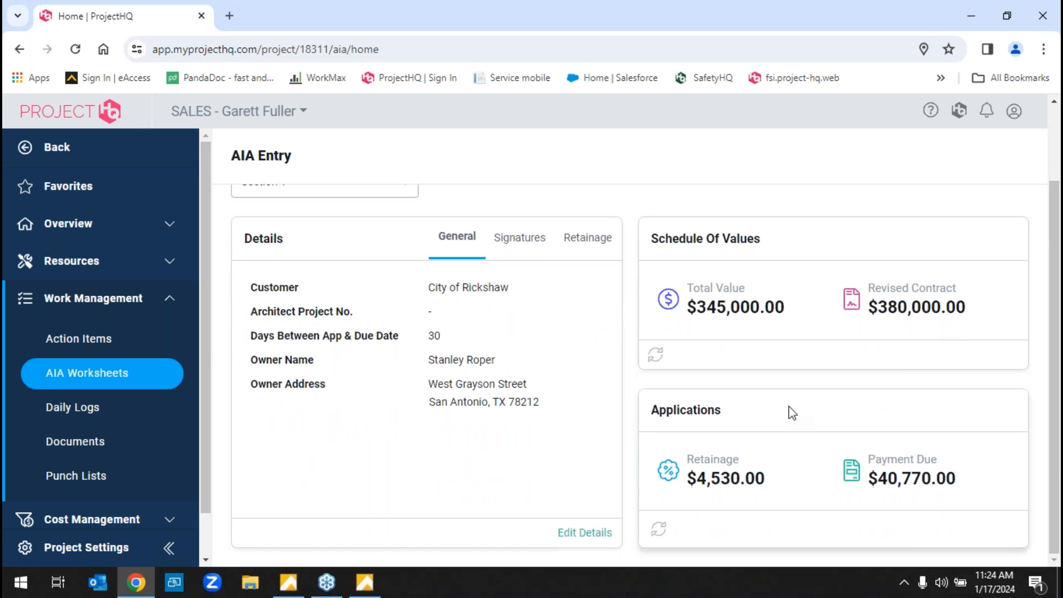
{"action": "scroll", "coordinate": [798, 418], "scroll_direction": "up", "scroll_amount": 2}
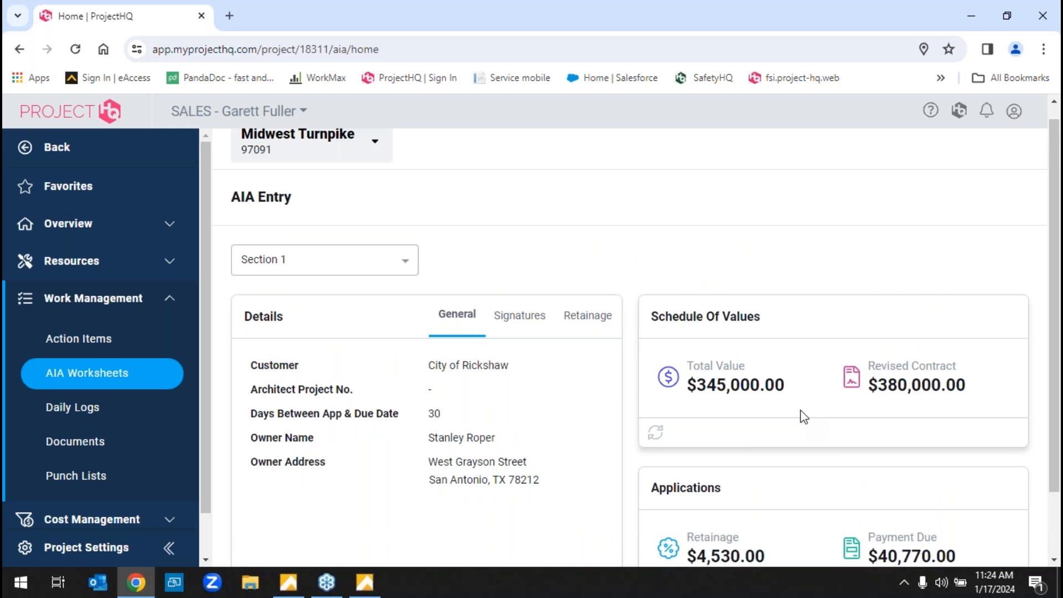
{"action": "scroll", "coordinate": [800, 421], "scroll_direction": "down", "scroll_amount": 2}
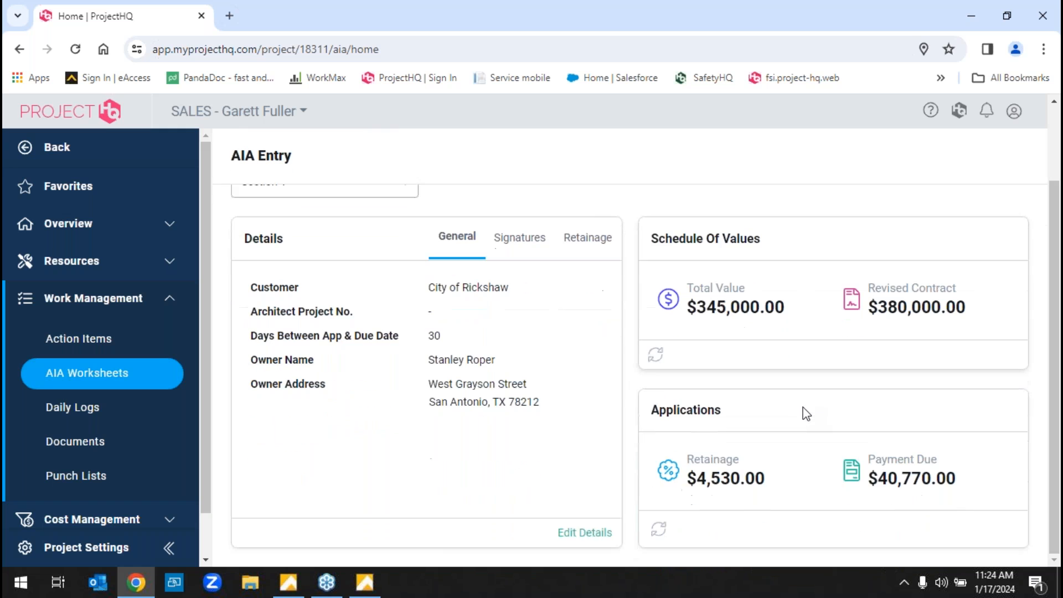
{"action": "left_click", "coordinate": [688, 413]}
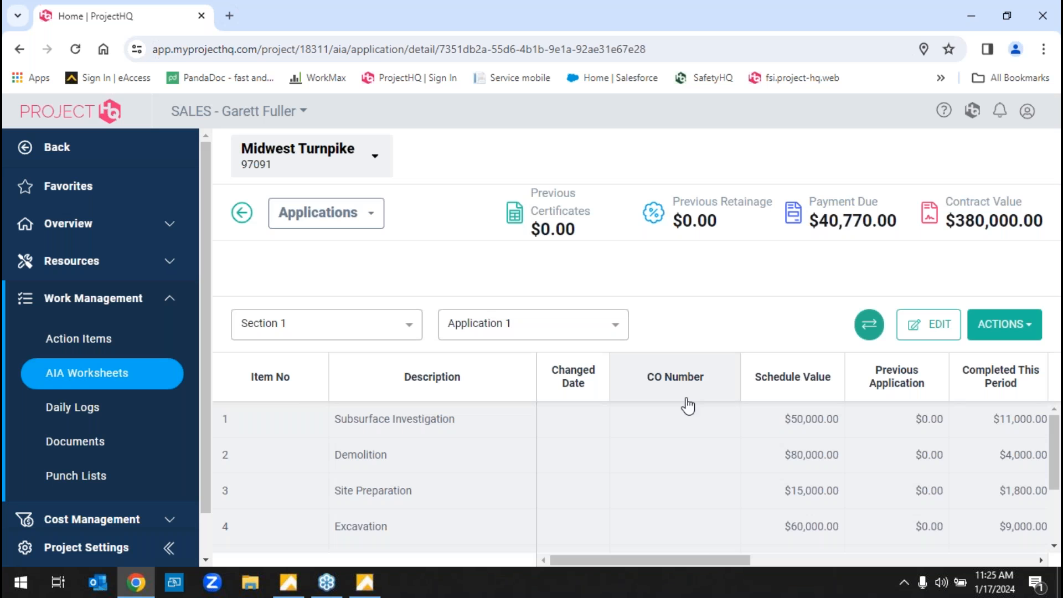
{"action": "left_click_drag", "start_coordinate": [693, 560], "coordinate": [781, 569]}
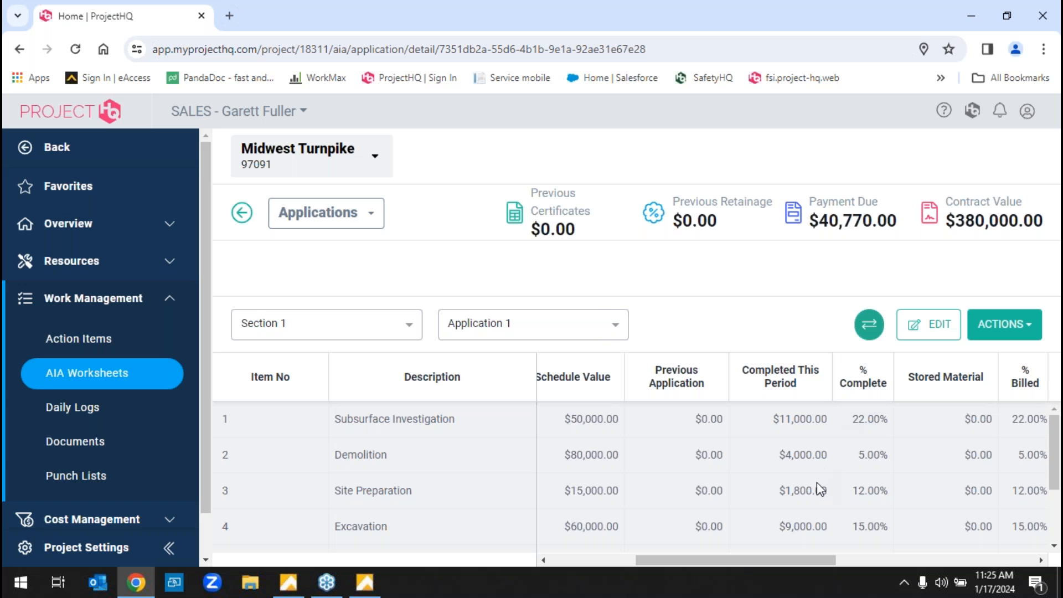
{"action": "scroll", "coordinate": [889, 473], "scroll_direction": "down", "scroll_amount": 2}
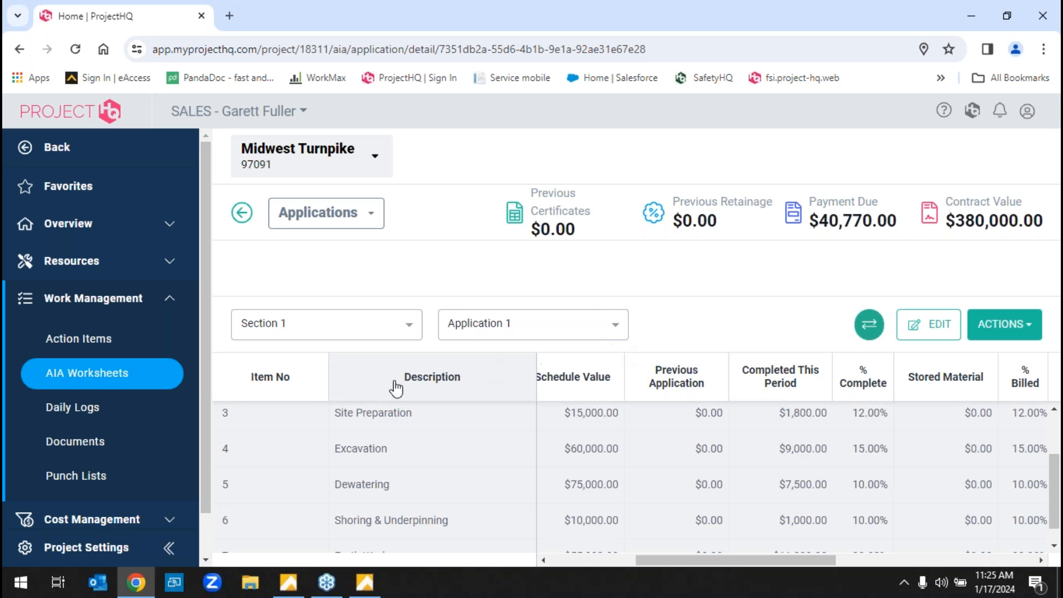
- Open the Midwest Turnpike daily logs and scroll through their sections
{"action": "left_click", "coordinate": [127, 412]}
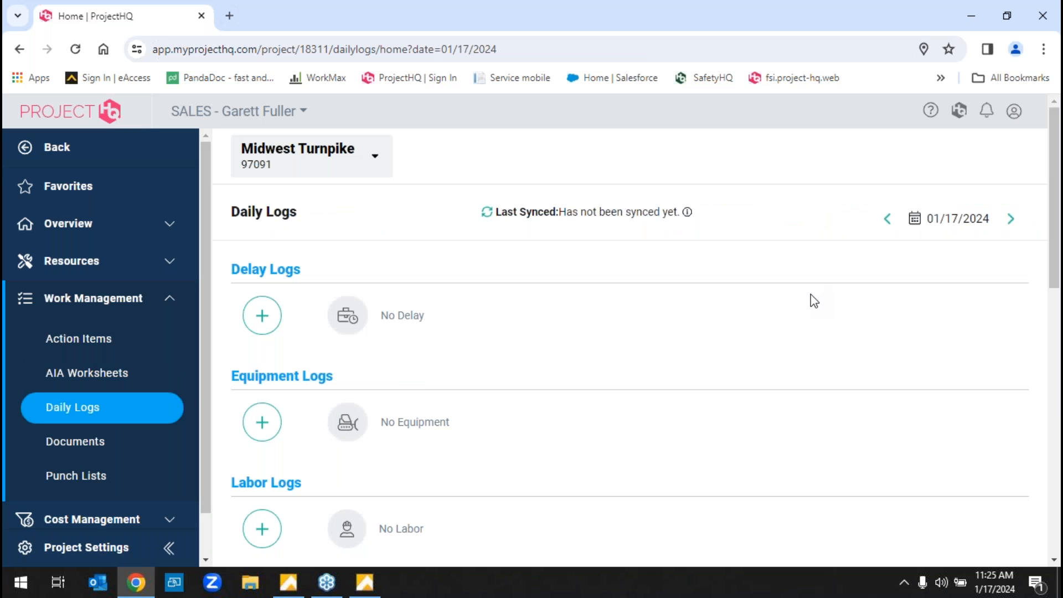
{"action": "scroll", "coordinate": [811, 295], "scroll_direction": "down", "scroll_amount": 1}
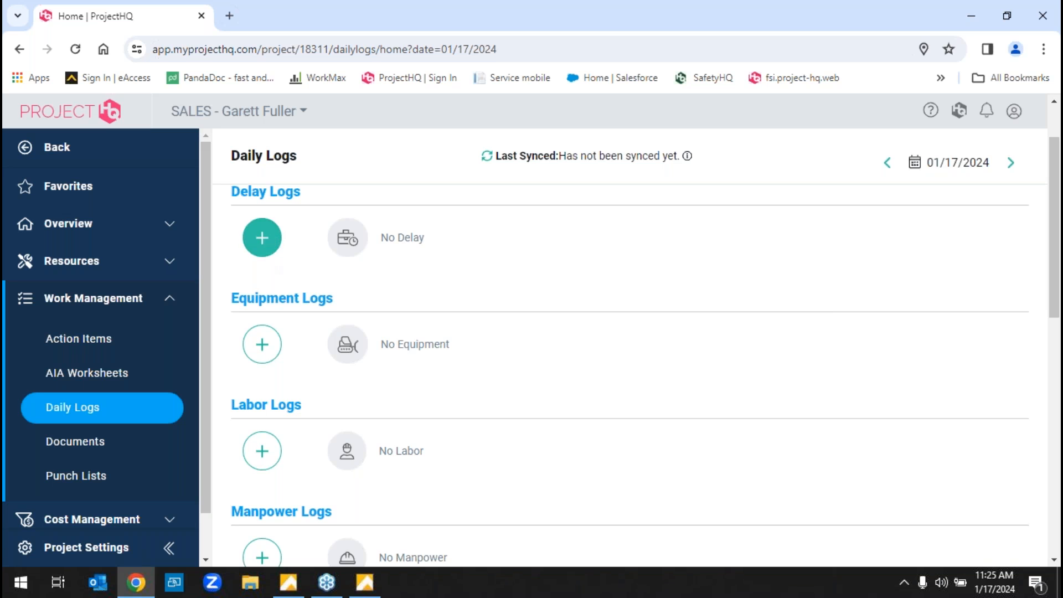
{"action": "scroll", "coordinate": [300, 383], "scroll_direction": "down", "scroll_amount": 3}
{"action": "scroll", "coordinate": [332, 415], "scroll_direction": "down", "scroll_amount": 7}
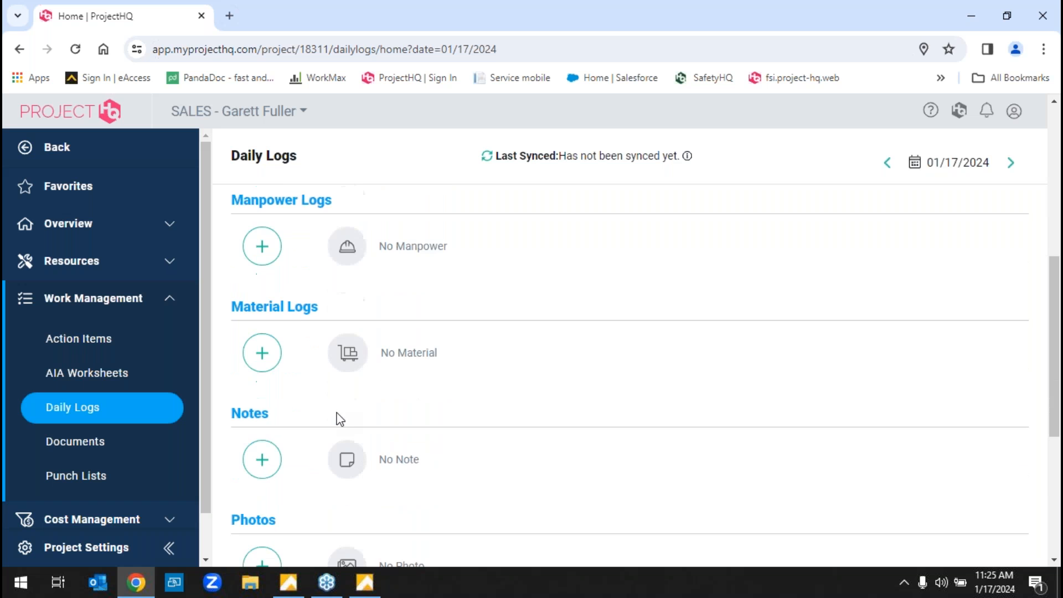
{"action": "scroll", "coordinate": [388, 446], "scroll_direction": "down", "scroll_amount": 1}
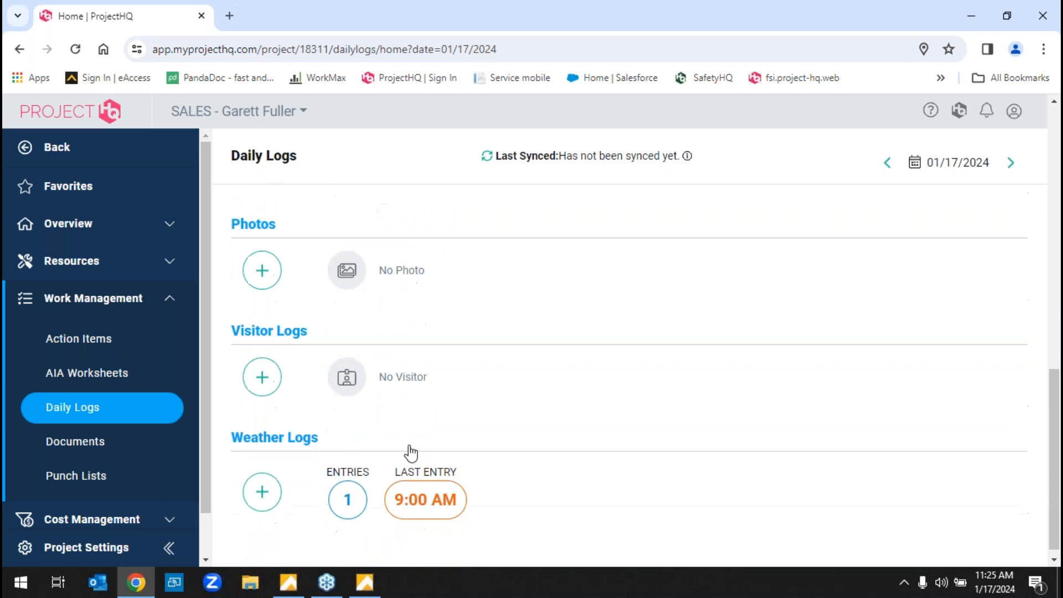
{"action": "scroll", "coordinate": [589, 544], "scroll_direction": "up", "scroll_amount": 10}
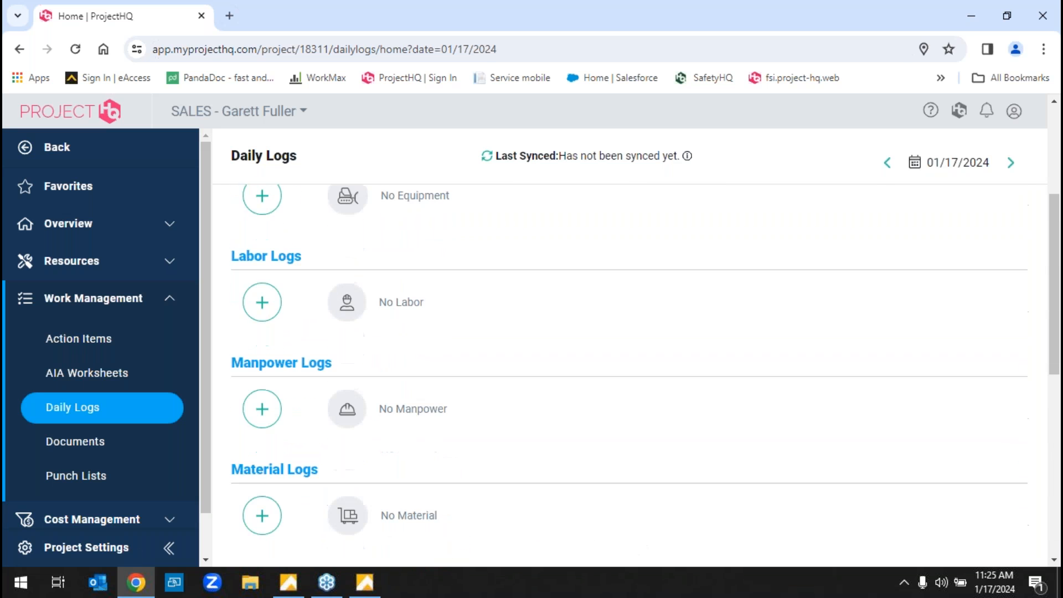
- Step the log date back to 01/08/2024, with 3 equipment and 5 labor entries
{"action": "left_click", "coordinate": [886, 163]}
{"action": "left_click", "coordinate": [886, 219]}
{"action": "left_click", "coordinate": [888, 221]}
{"action": "left_click", "coordinate": [889, 221]}
{"action": "left_click", "coordinate": [889, 220]}
{"action": "left_click", "coordinate": [890, 221]}
{"action": "left_click", "coordinate": [889, 221]}
{"action": "left_click", "coordinate": [889, 220]}
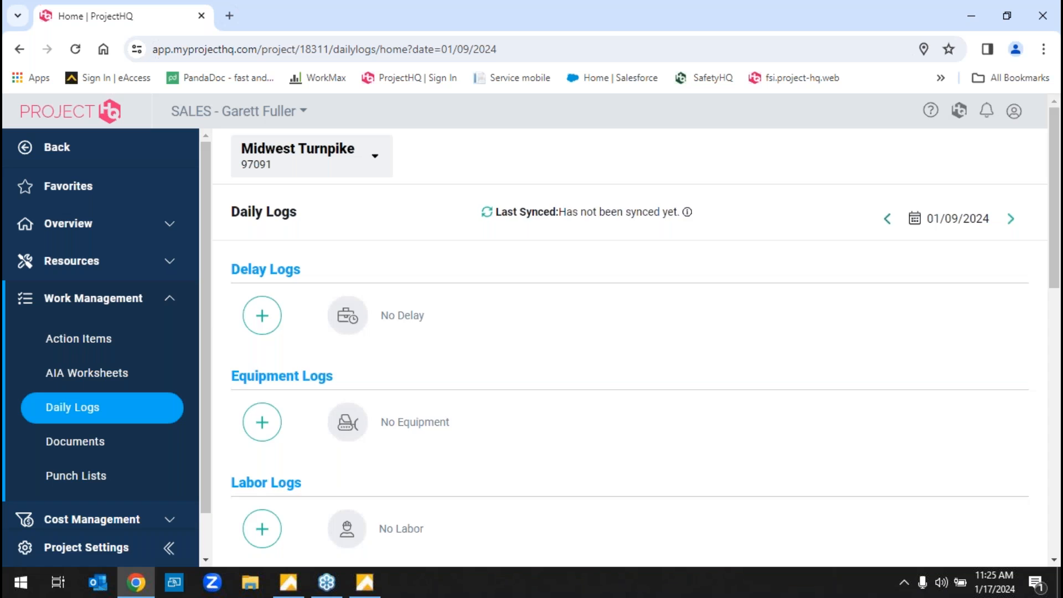
{"action": "left_click", "coordinate": [888, 219]}
{"action": "scroll", "coordinate": [848, 304], "scroll_direction": "down", "scroll_amount": 3}
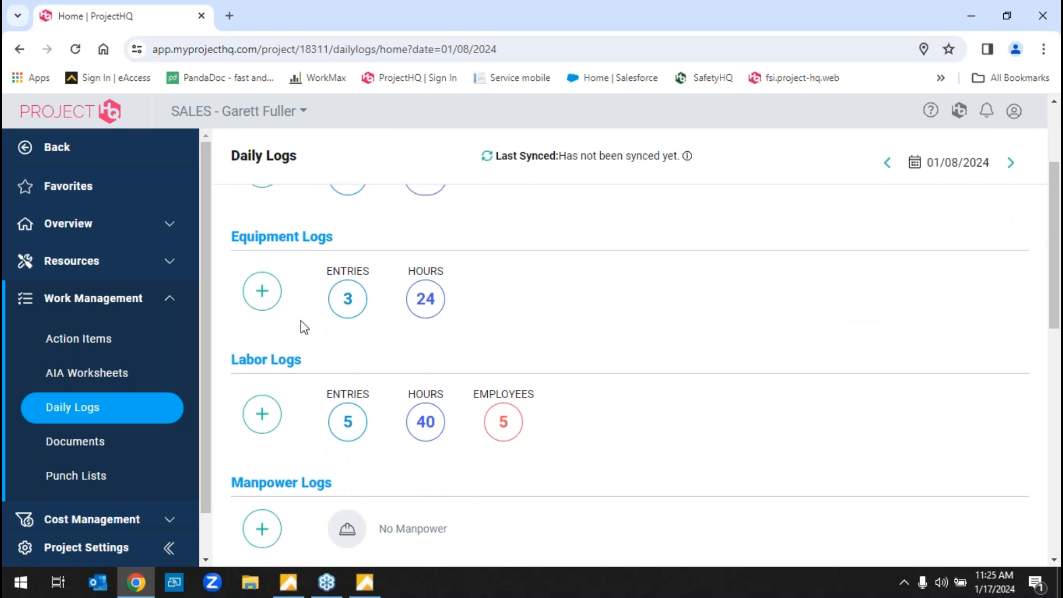
{"action": "scroll", "coordinate": [288, 316], "scroll_direction": "up", "scroll_amount": 3}
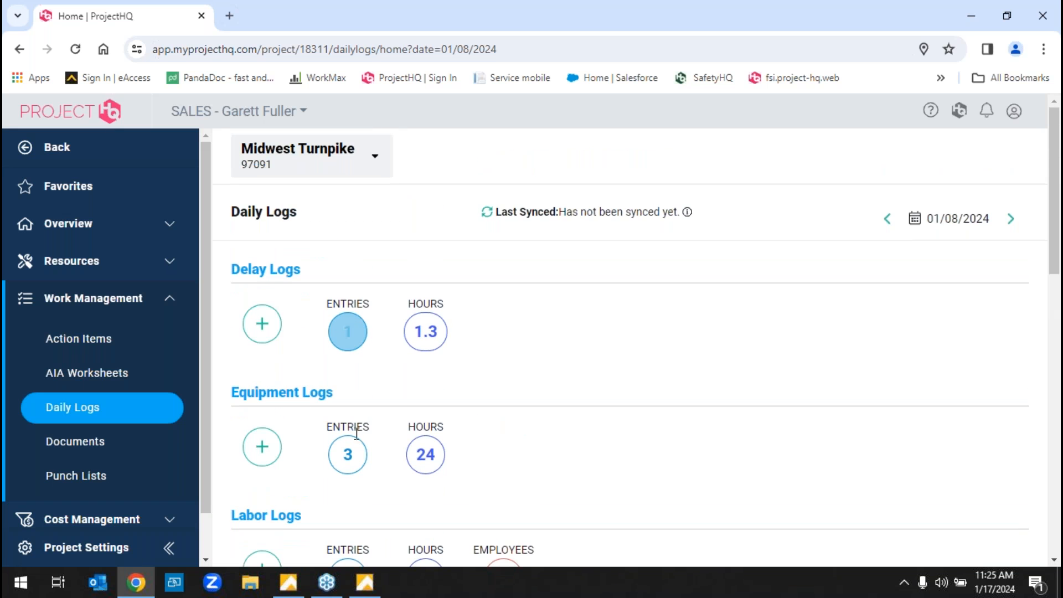
- Run the Daily Log Summary from the 01/08/2024 equipment entries and scroll through the report
{"action": "left_click", "coordinate": [347, 455]}
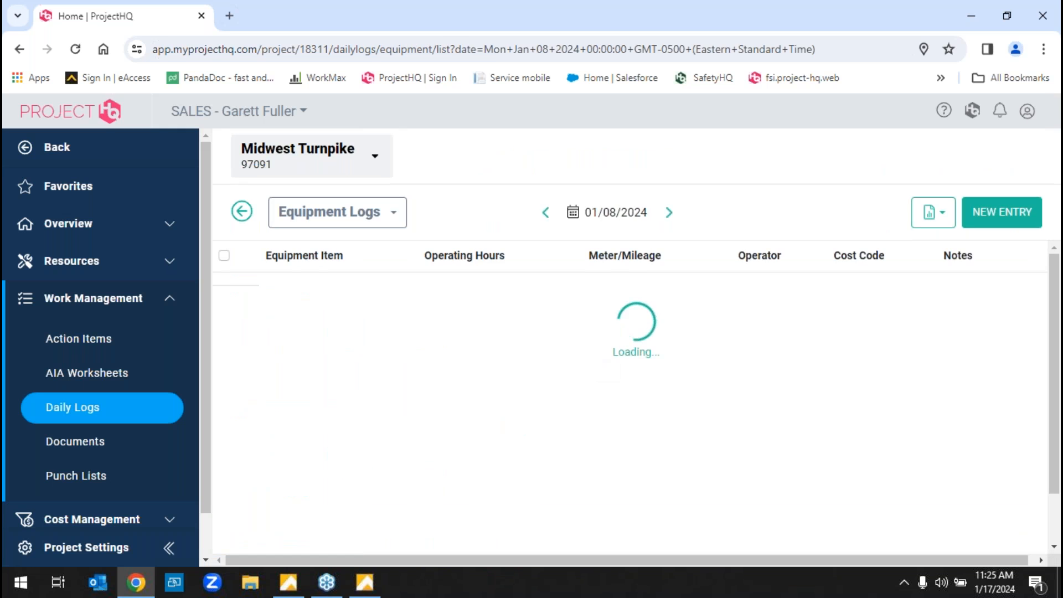
{"action": "left_click", "coordinate": [926, 219]}
{"action": "left_click", "coordinate": [902, 251]}
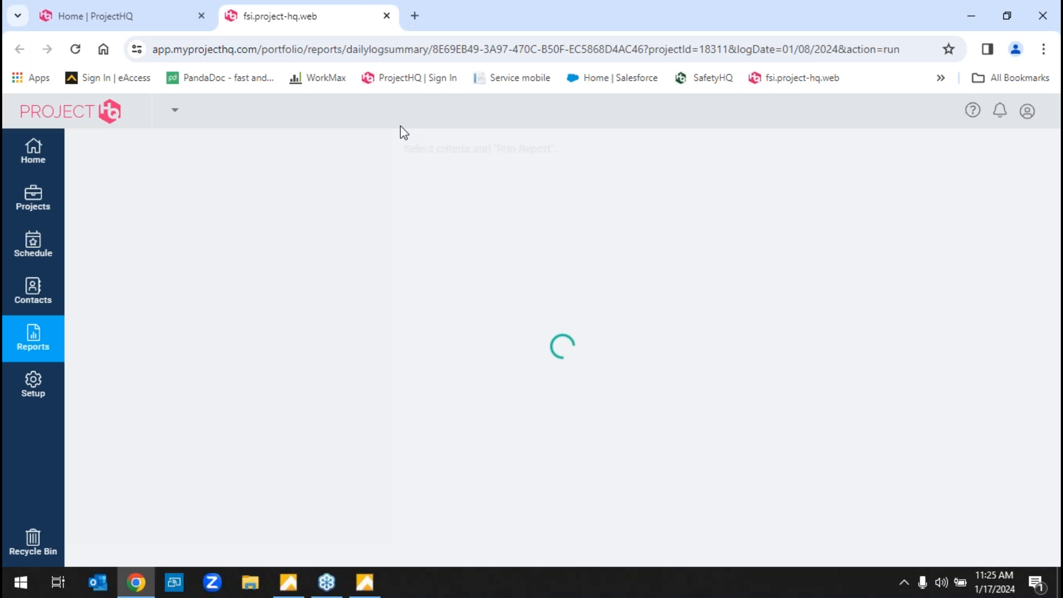
{"action": "scroll", "coordinate": [339, 342], "scroll_direction": "down", "scroll_amount": 4}
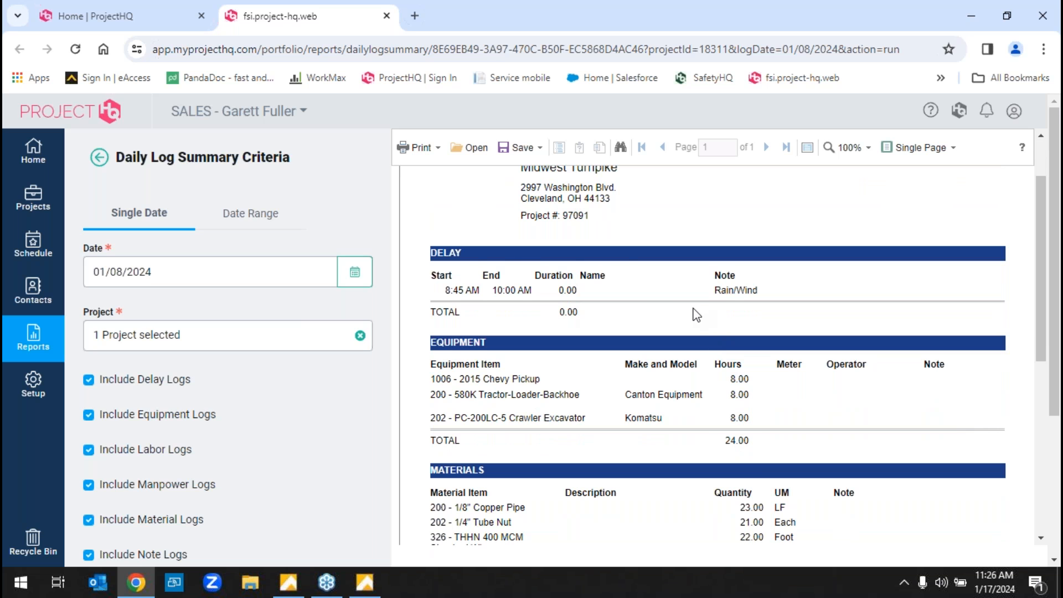
{"action": "scroll", "coordinate": [697, 319], "scroll_direction": "down", "scroll_amount": 2}
{"action": "scroll", "coordinate": [700, 324], "scroll_direction": "down", "scroll_amount": 2}
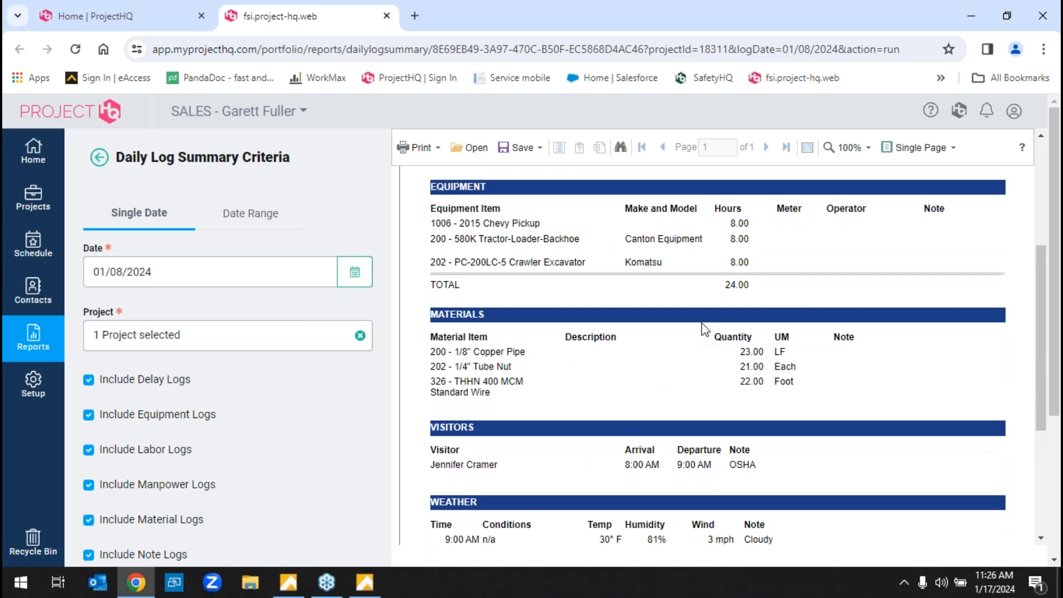
{"action": "scroll", "coordinate": [711, 335], "scroll_direction": "down", "scroll_amount": 3}
{"action": "scroll", "coordinate": [714, 335], "scroll_direction": "up", "scroll_amount": 2}
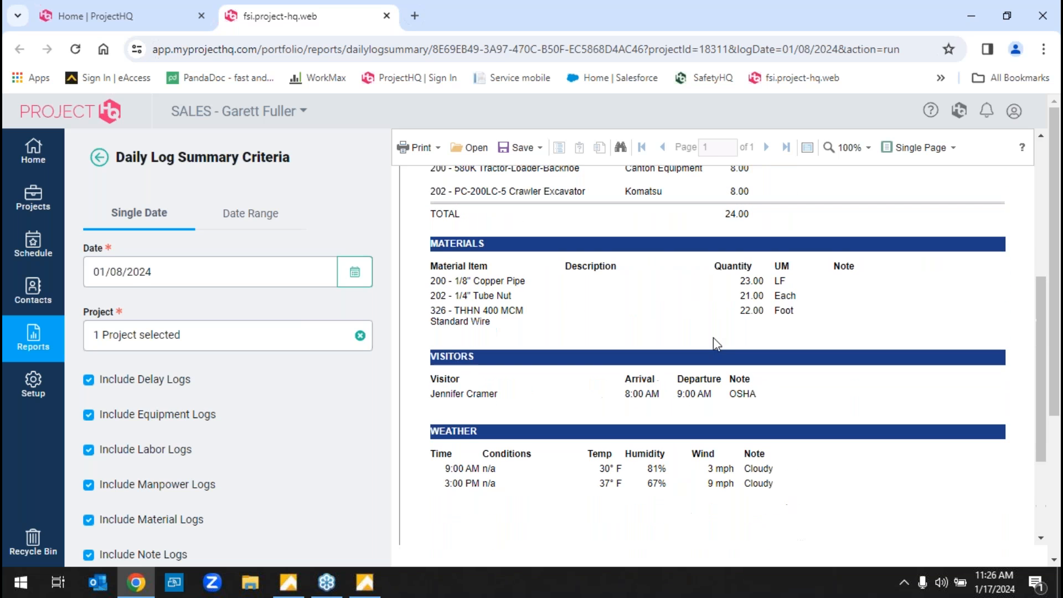
{"action": "scroll", "coordinate": [682, 297], "scroll_direction": "up", "scroll_amount": 2}
{"action": "scroll", "coordinate": [685, 310], "scroll_direction": "down", "scroll_amount": 5}
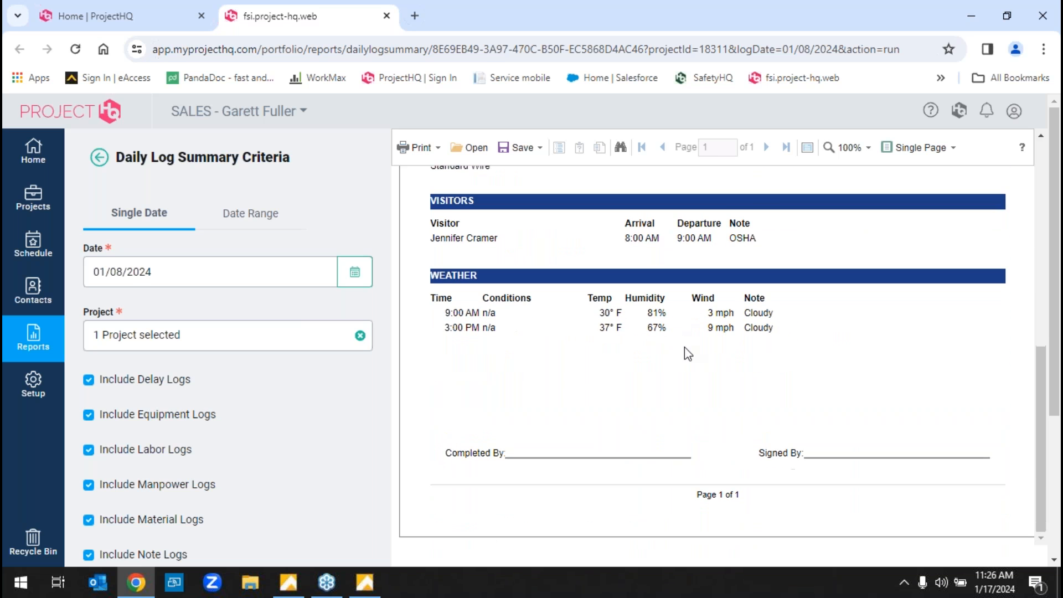
{"action": "scroll", "coordinate": [715, 344], "scroll_direction": "up", "scroll_amount": 10}
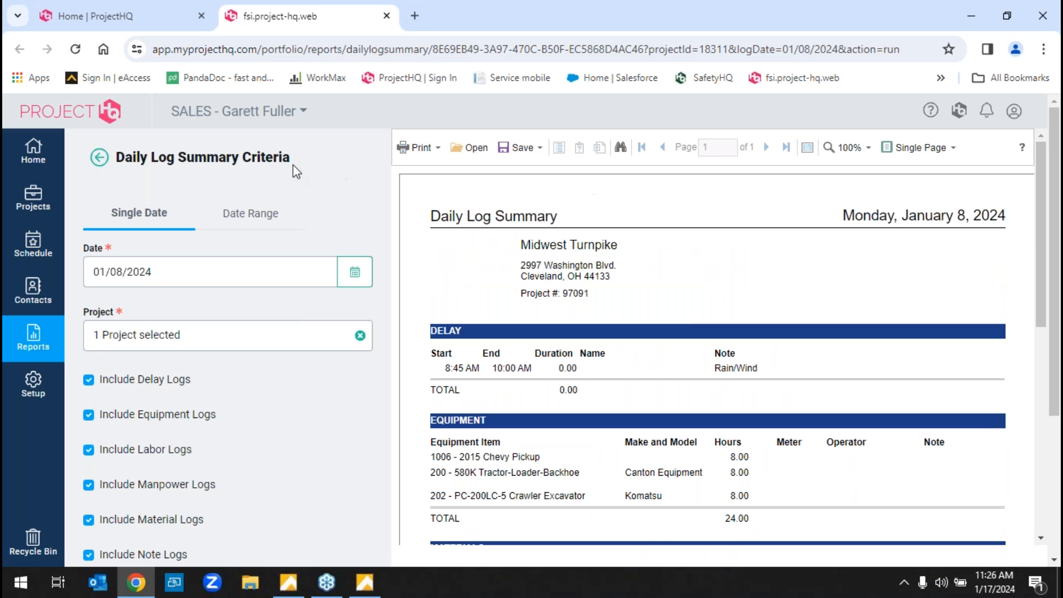
- Close the report tab and browse the Documents overview and Punch Lists
{"action": "left_click", "coordinate": [387, 16]}
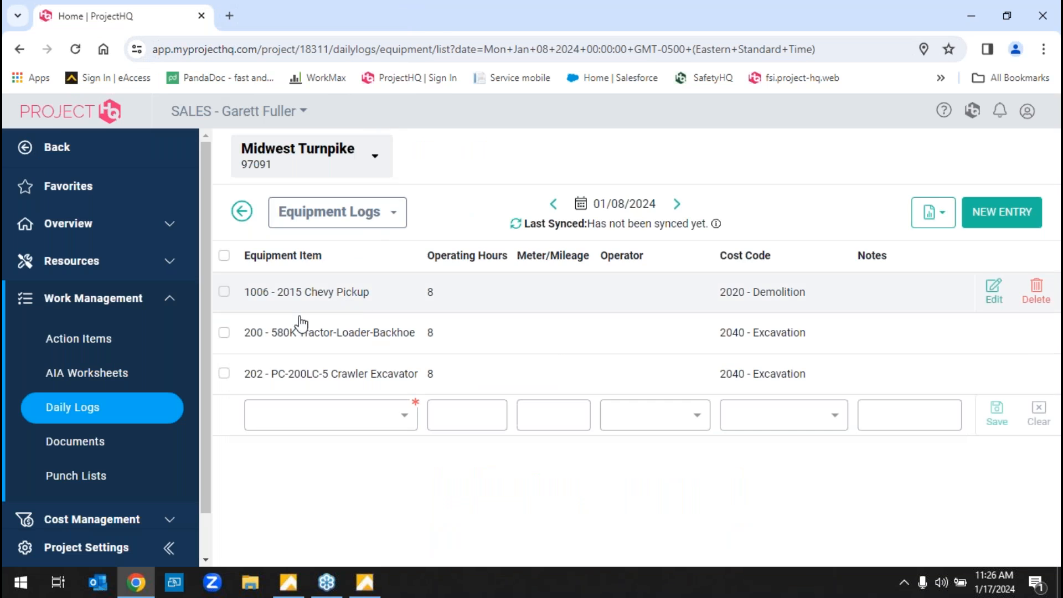
{"action": "left_click", "coordinate": [115, 444]}
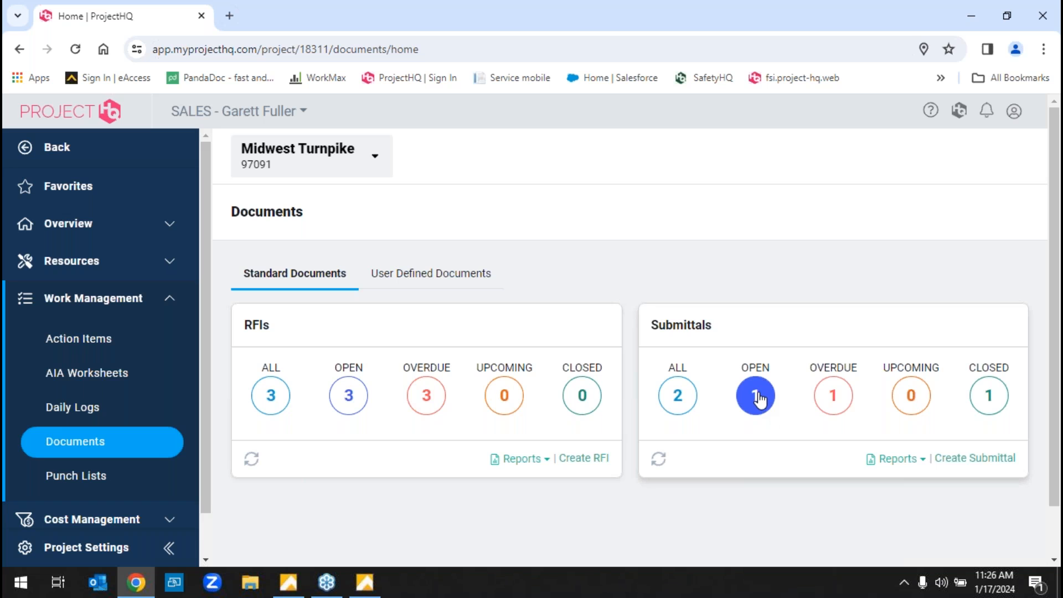
{"action": "left_click", "coordinate": [81, 475]}
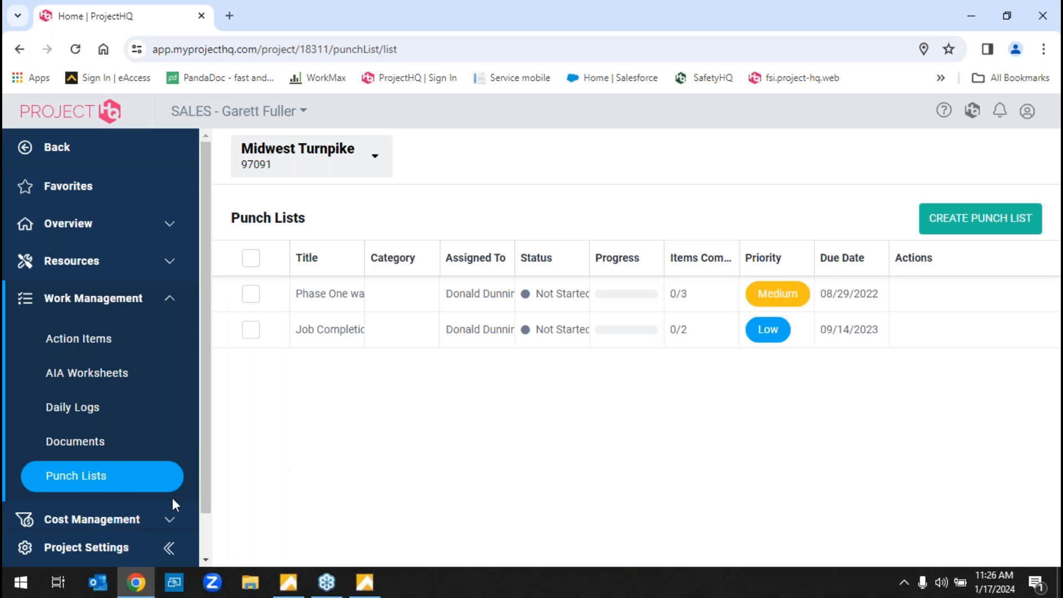
{"action": "scroll", "coordinate": [173, 498], "scroll_direction": "down", "scroll_amount": 1}
- Expand Cost Management and open Change Management, showing 4 RFCs and 3 change orders
{"action": "left_click", "coordinate": [176, 475]}
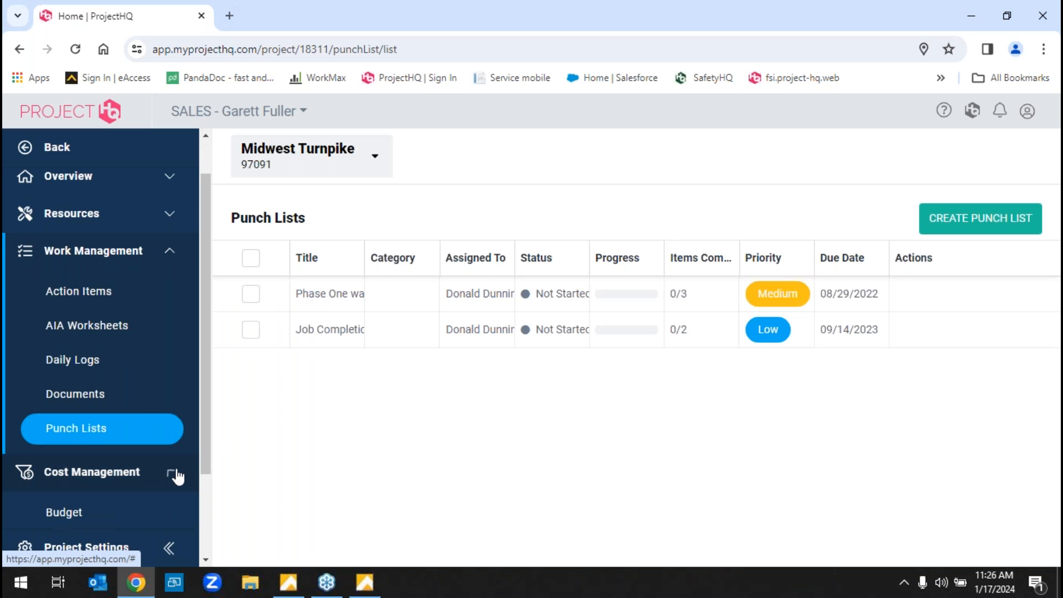
{"action": "scroll", "coordinate": [207, 499], "scroll_direction": "down", "scroll_amount": 3}
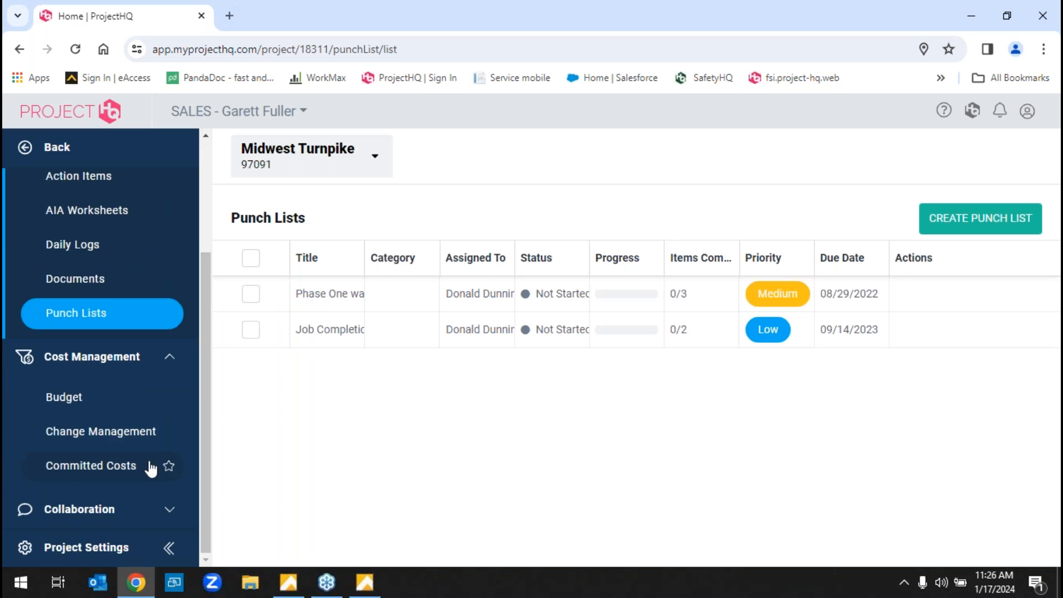
{"action": "left_click", "coordinate": [128, 432]}
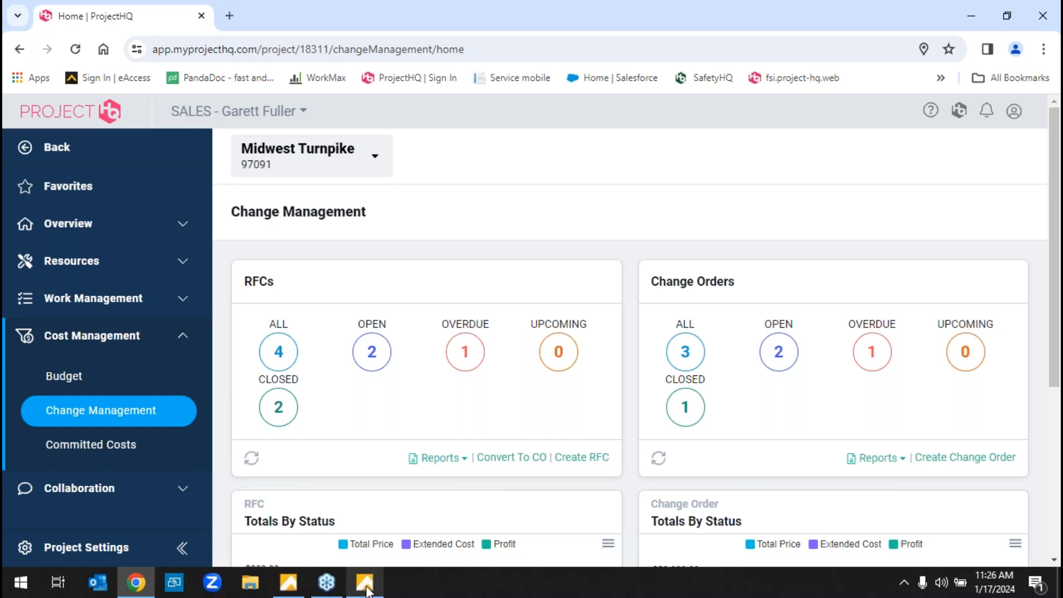
- Switch to Foundation and back, then open the Pipe Re-Route change order from the open list
{"action": "mouse_move", "coordinate": [365, 582]}
{"action": "left_click", "coordinate": [386, 513]}
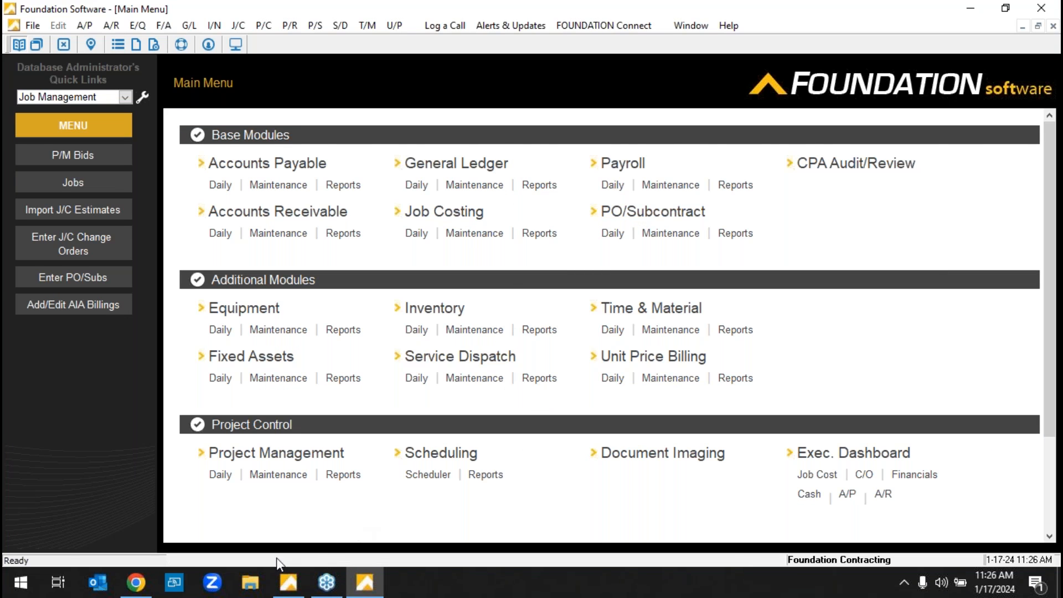
{"action": "left_click", "coordinate": [137, 582]}
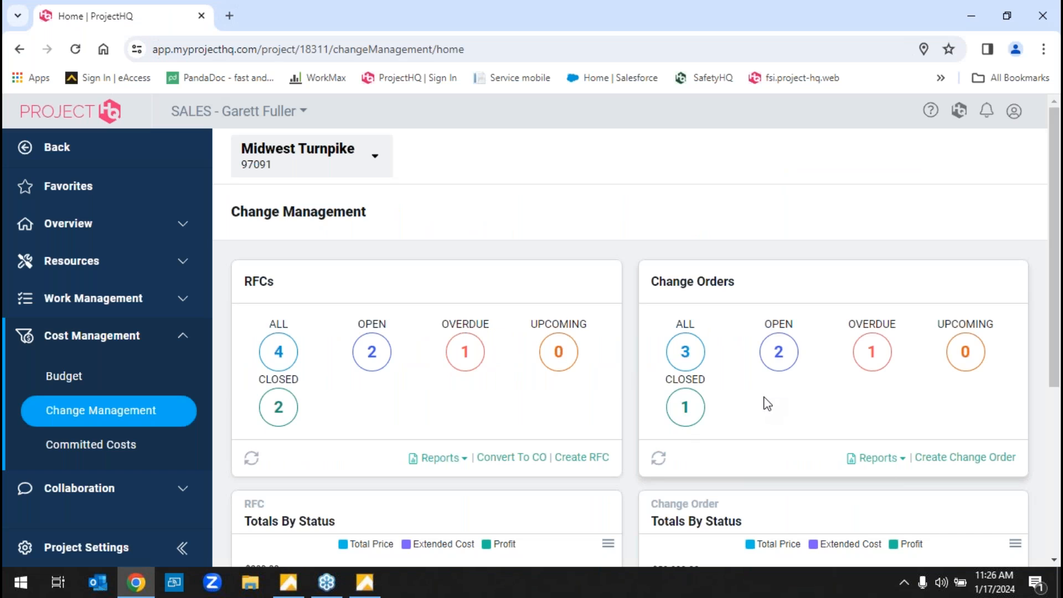
{"action": "left_click", "coordinate": [781, 356]}
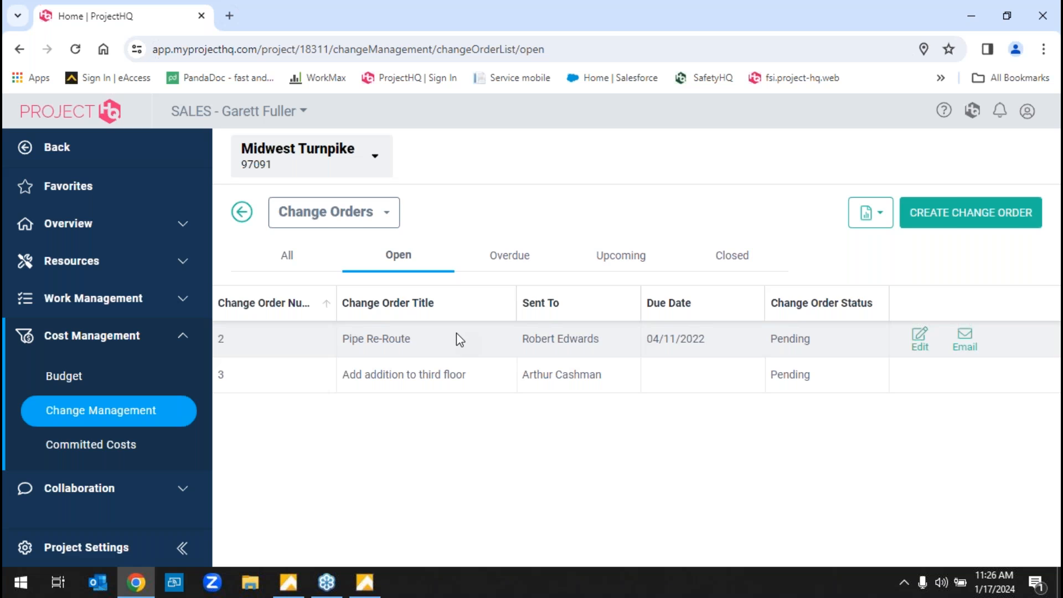
{"action": "left_click", "coordinate": [459, 350]}
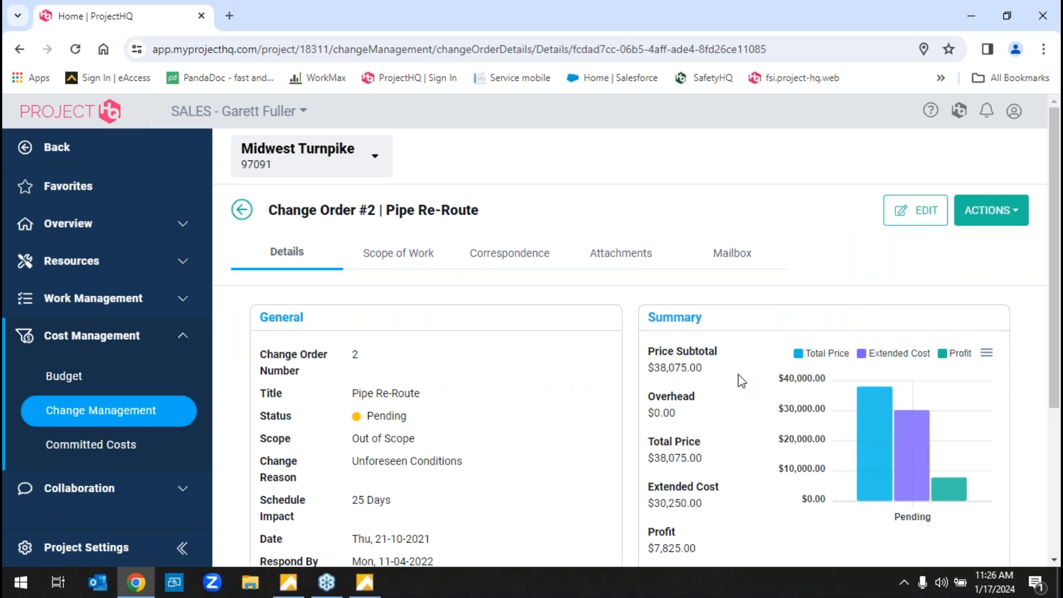
- Review Pipe Re-Route's actions and scope of work, then open Committed Costs (5 open POs)
{"action": "left_click", "coordinate": [1002, 210]}
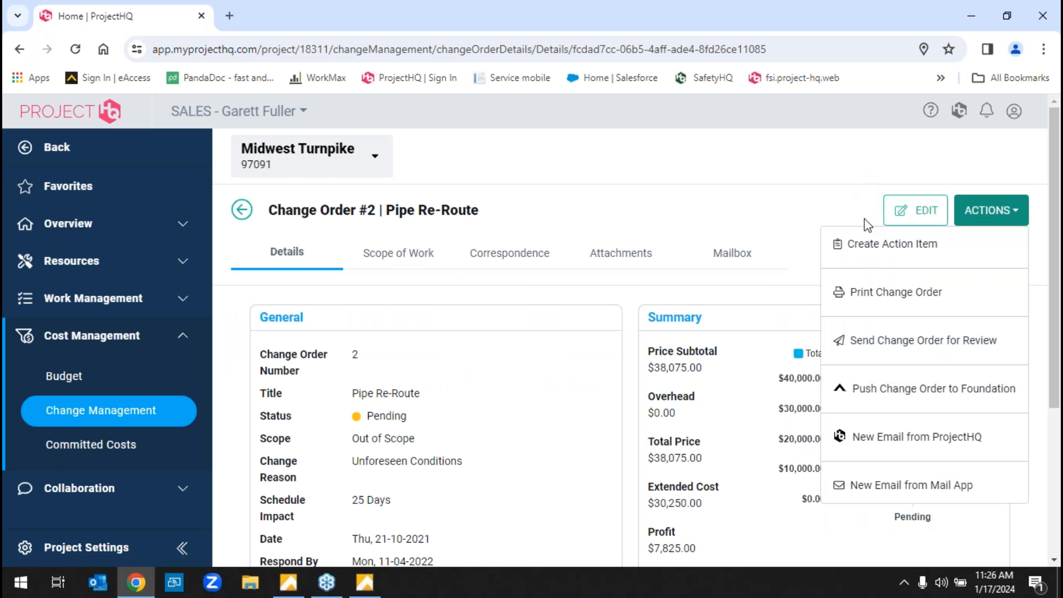
{"action": "left_click", "coordinate": [793, 181]}
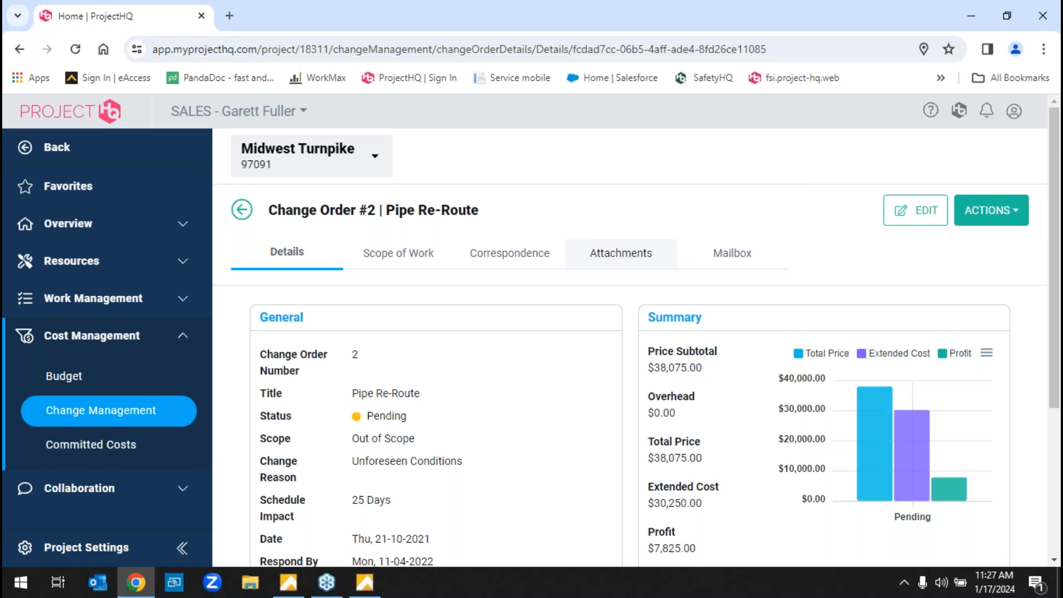
{"action": "scroll", "coordinate": [657, 244], "scroll_direction": "down", "scroll_amount": 1}
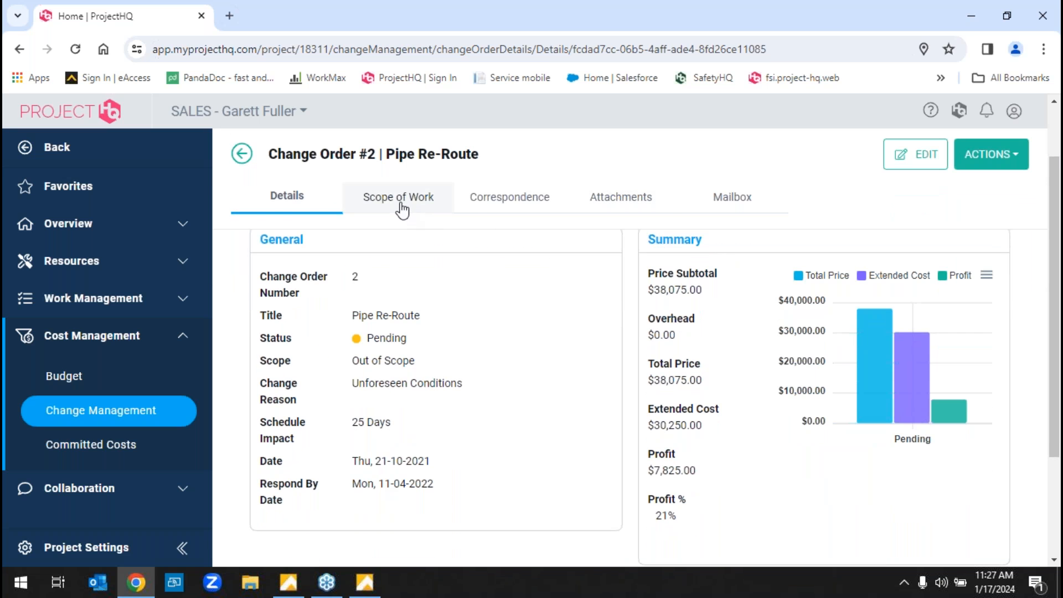
{"action": "left_click", "coordinate": [401, 205]}
{"action": "left_click", "coordinate": [142, 458]}
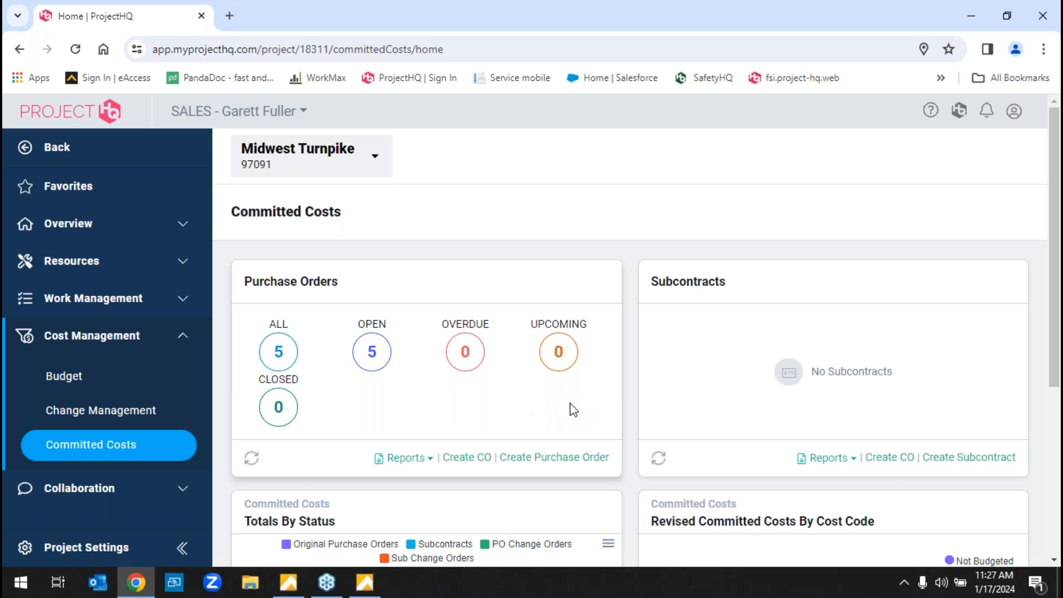
- List open purchase orders #142, #143, #148, #149 and #167 collapsed, and expand Collaboration
{"action": "left_click", "coordinate": [372, 358]}
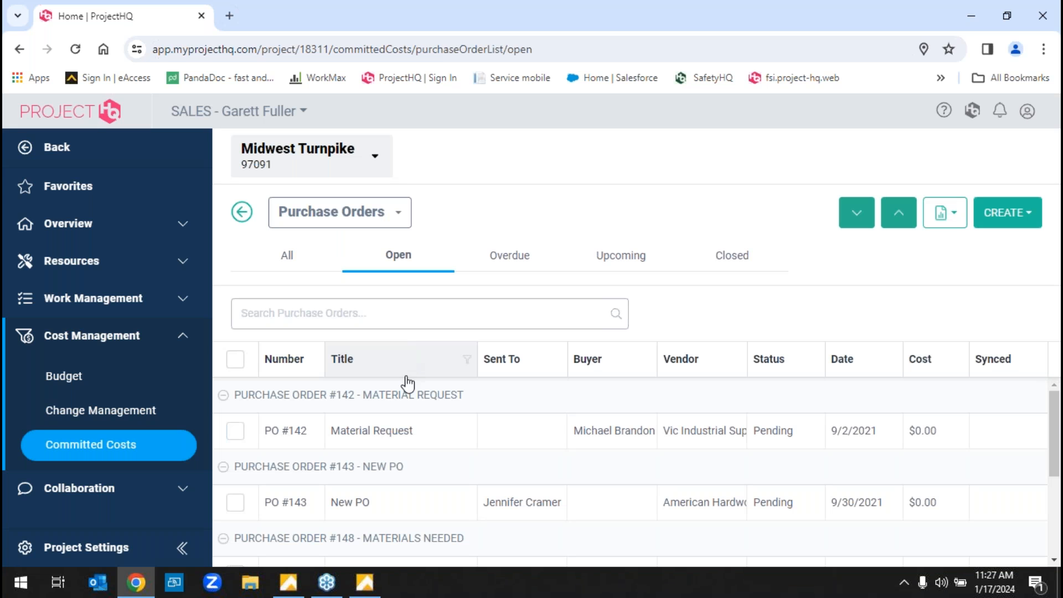
{"action": "scroll", "coordinate": [422, 394], "scroll_direction": "down", "scroll_amount": 2}
{"action": "scroll", "coordinate": [419, 397], "scroll_direction": "up", "scroll_amount": 2}
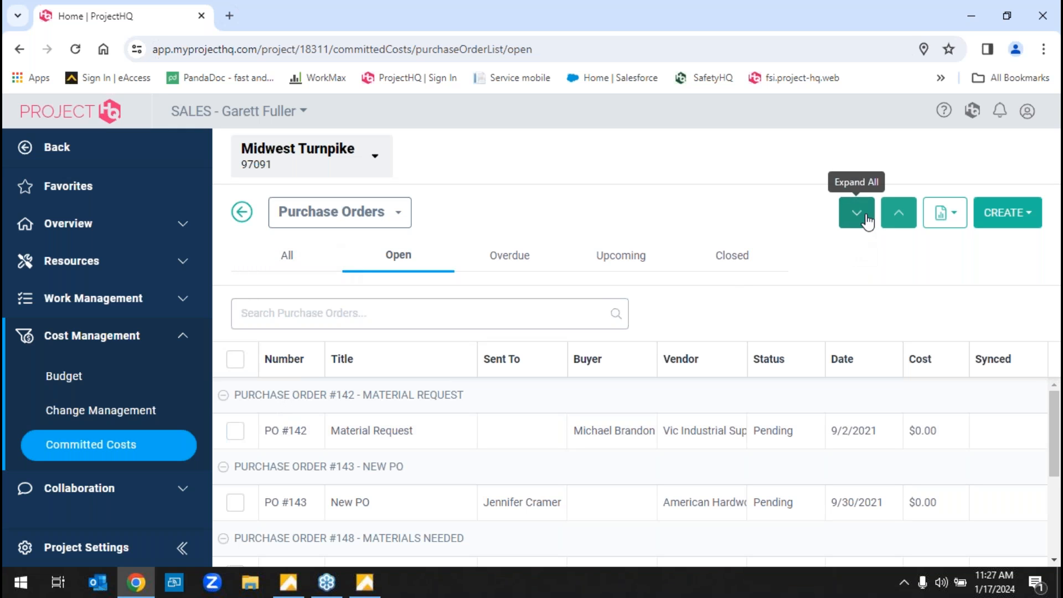
{"action": "left_click", "coordinate": [901, 218]}
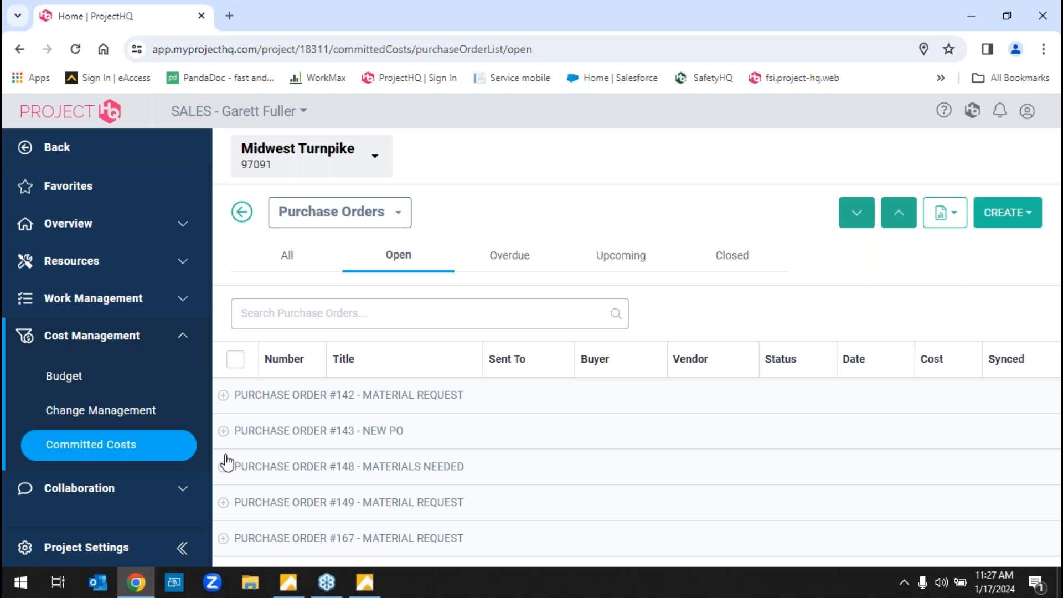
{"action": "left_click", "coordinate": [146, 492]}
{"action": "scroll", "coordinate": [178, 434], "scroll_direction": "down", "scroll_amount": 1}
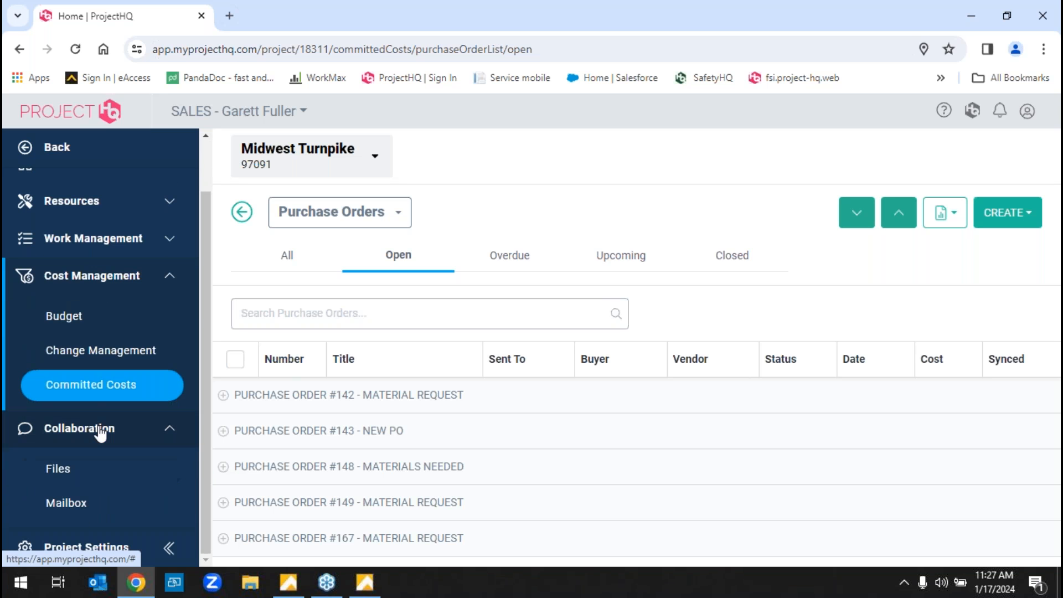
- Read the Purchase Order #148 email in the Mailbox, then open the project's Files list
{"action": "left_click", "coordinate": [79, 503]}
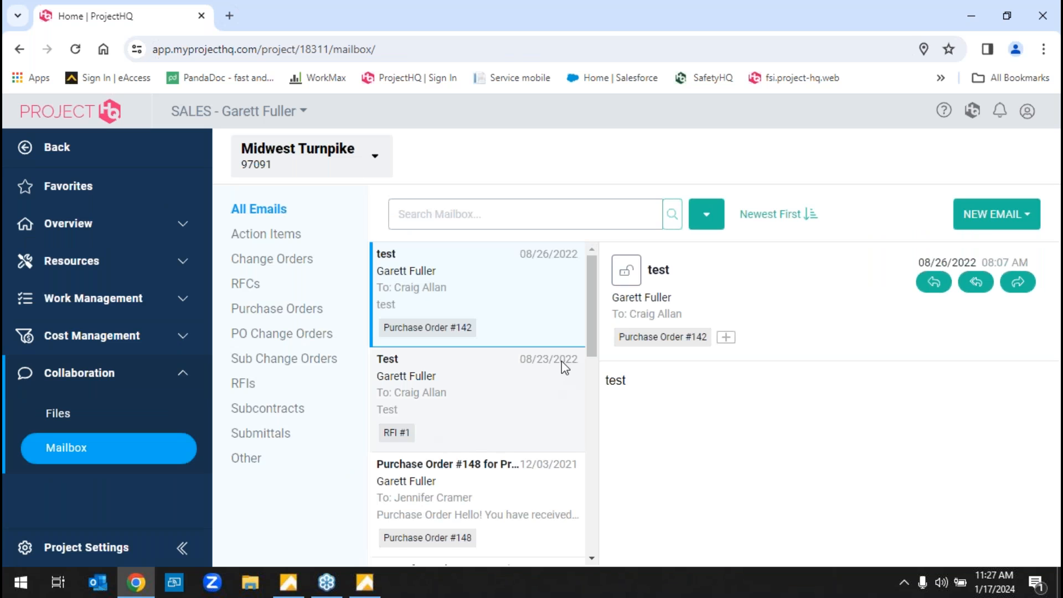
{"action": "left_click", "coordinate": [499, 456]}
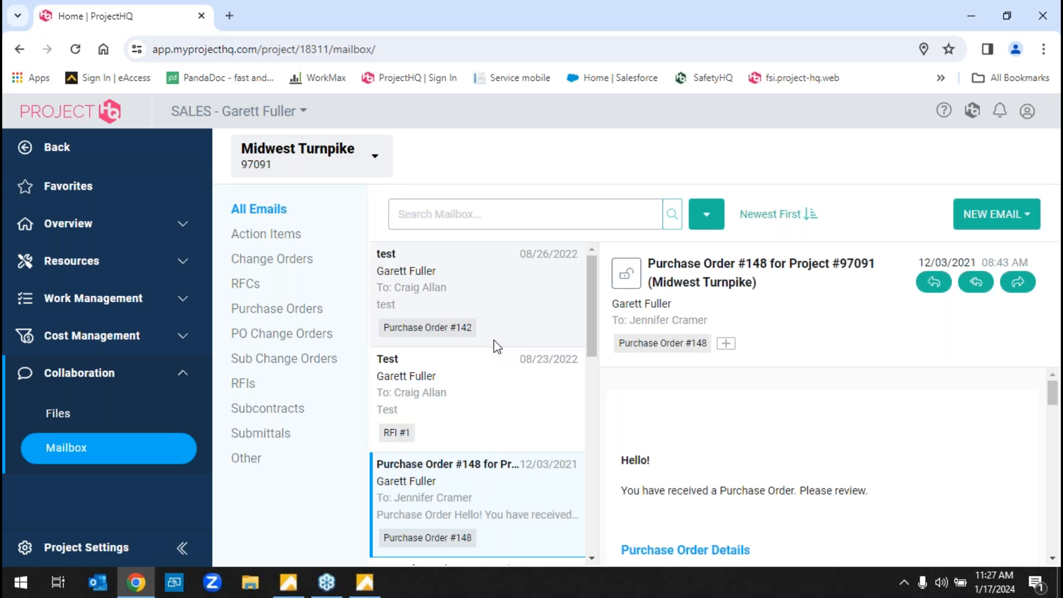
{"action": "left_click", "coordinate": [127, 423]}
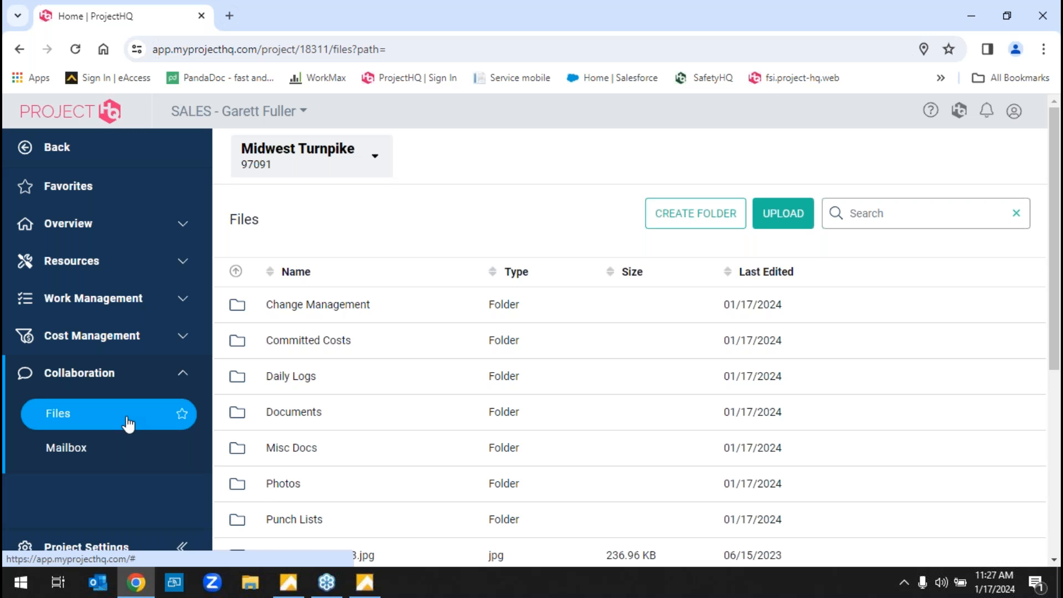
- Open landscape_plan1 (2).png from the Files list for markup
{"action": "scroll", "coordinate": [360, 465], "scroll_direction": "down", "scroll_amount": 4}
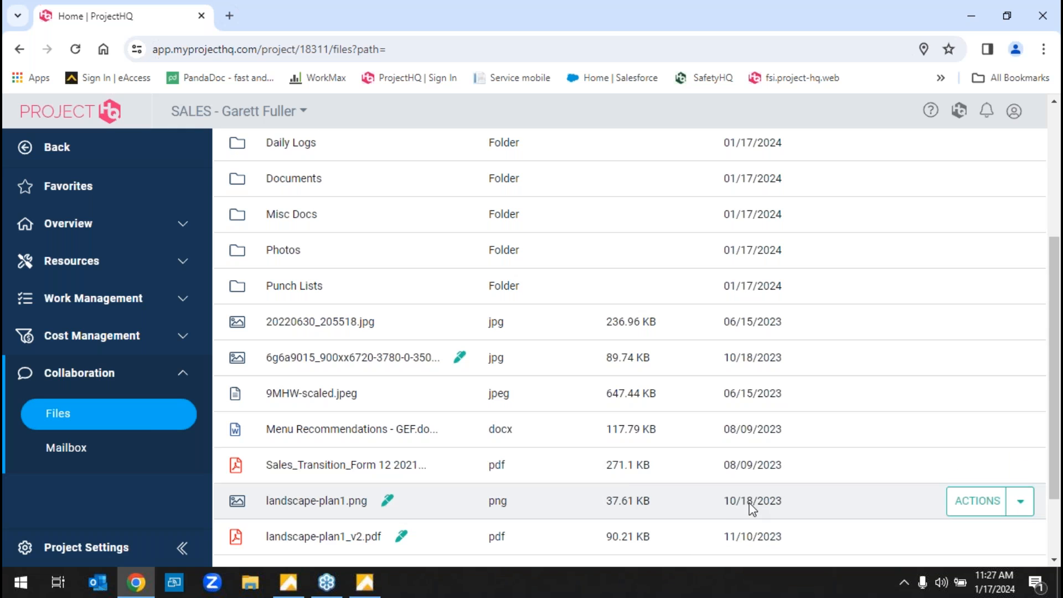
{"action": "scroll", "coordinate": [752, 508], "scroll_direction": "down", "scroll_amount": 1}
{"action": "left_click", "coordinate": [1024, 497]}
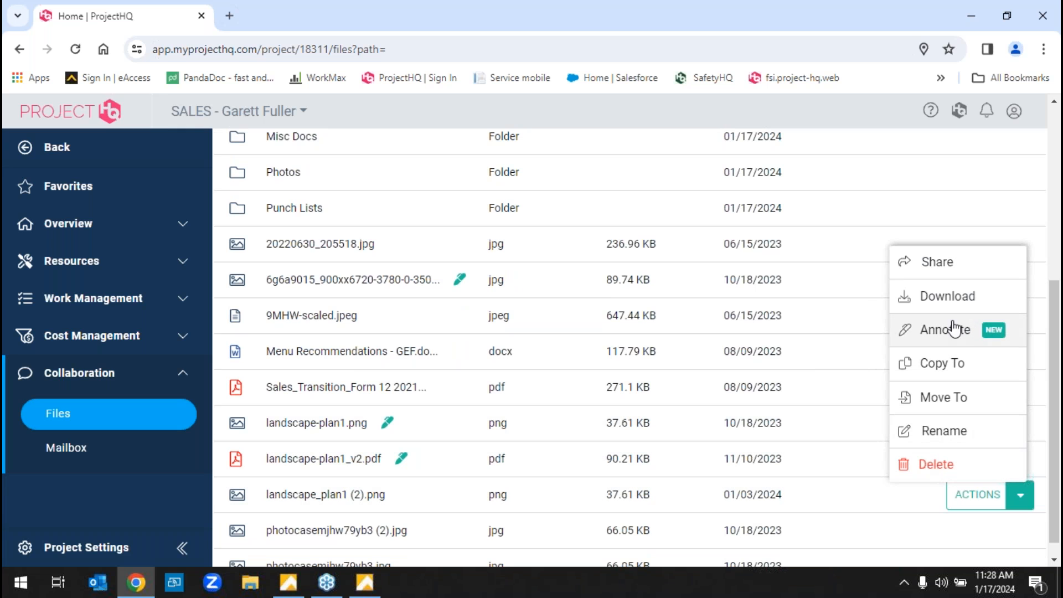
{"action": "left_click", "coordinate": [953, 329]}
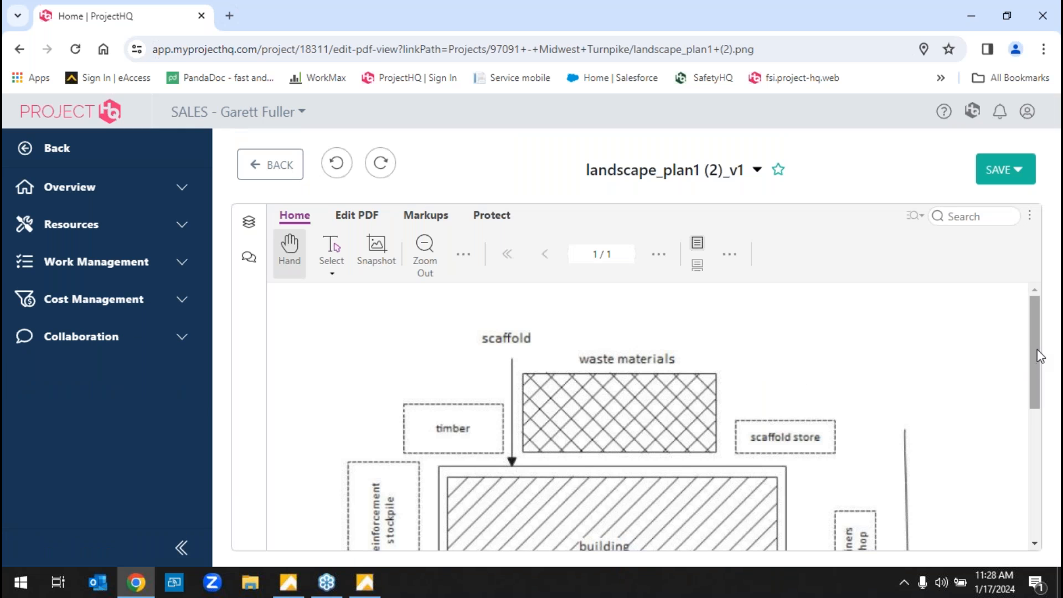
{"action": "left_click_drag", "start_coordinate": [1036, 353], "coordinate": [1036, 389]}
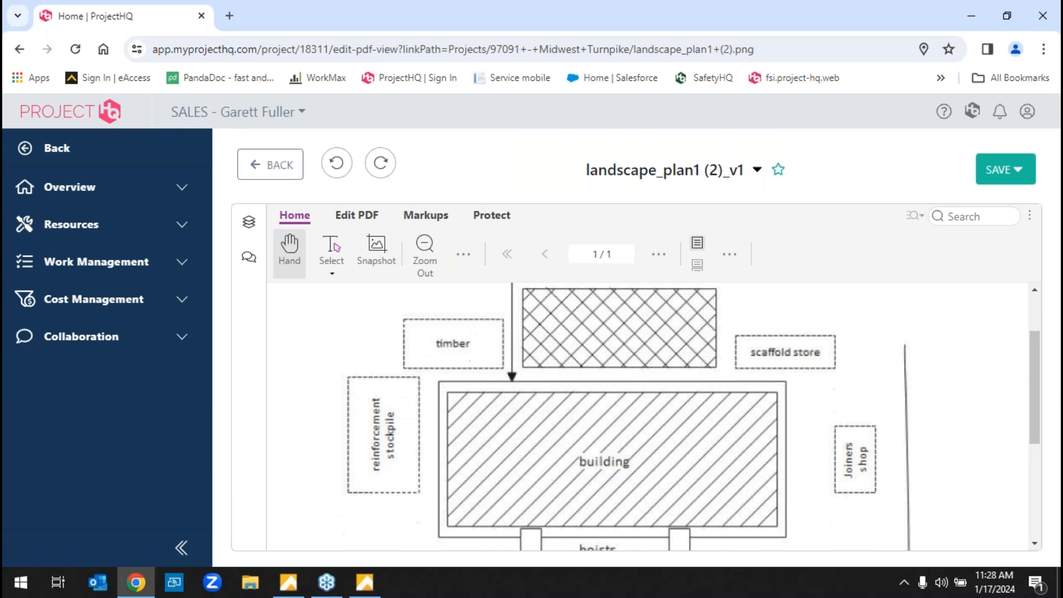
- Circle the cross-hatched area in red and place an APPROVED stamp on the reinforcement stockpile
{"action": "left_click", "coordinate": [433, 221]}
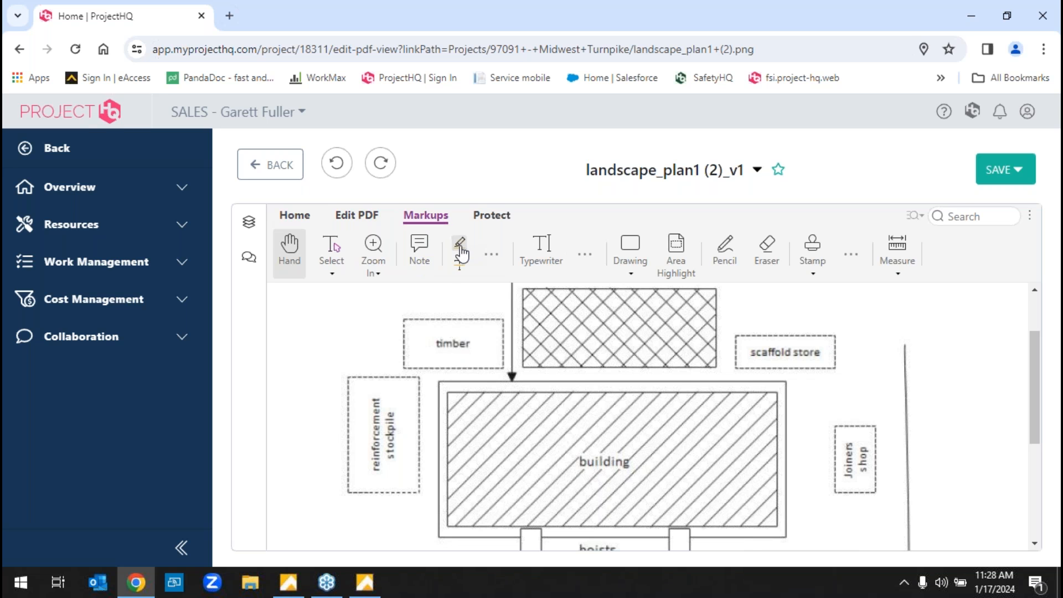
{"action": "left_click", "coordinate": [461, 249]}
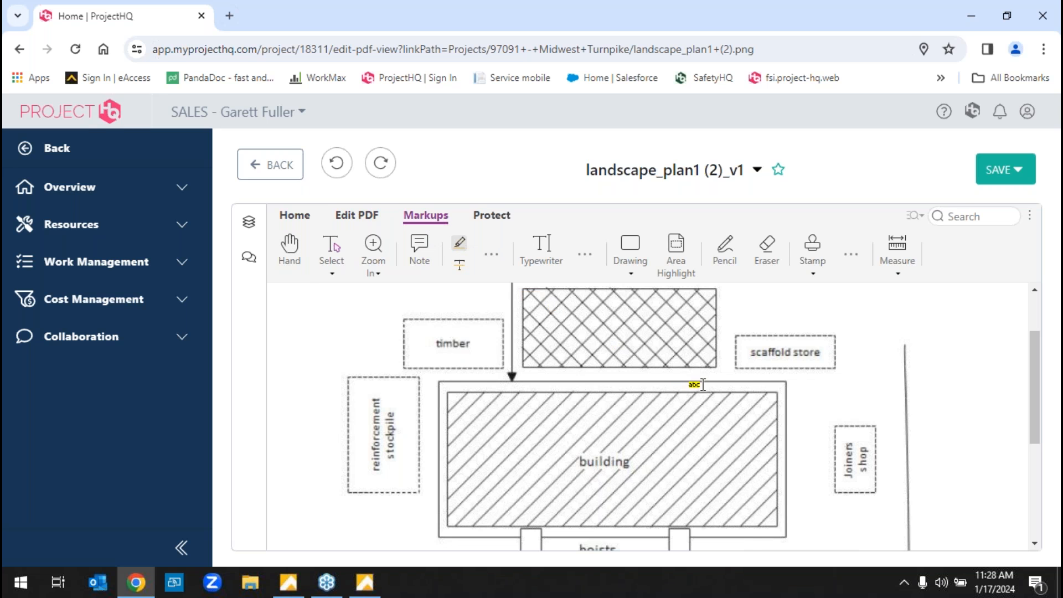
{"action": "left_click", "coordinate": [725, 247]}
{"action": "left_click_drag", "start_coordinate": [719, 327], "coordinate": [617, 313]}
{"action": "left_click", "coordinate": [813, 268]}
{"action": "left_click", "coordinate": [819, 329]}
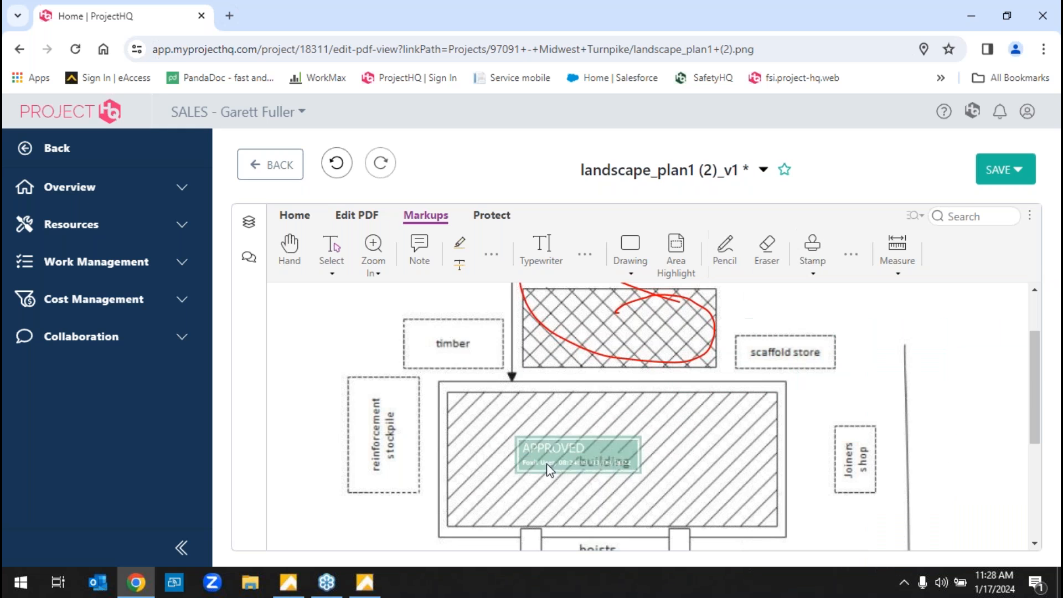
{"action": "left_click", "coordinate": [401, 464]}
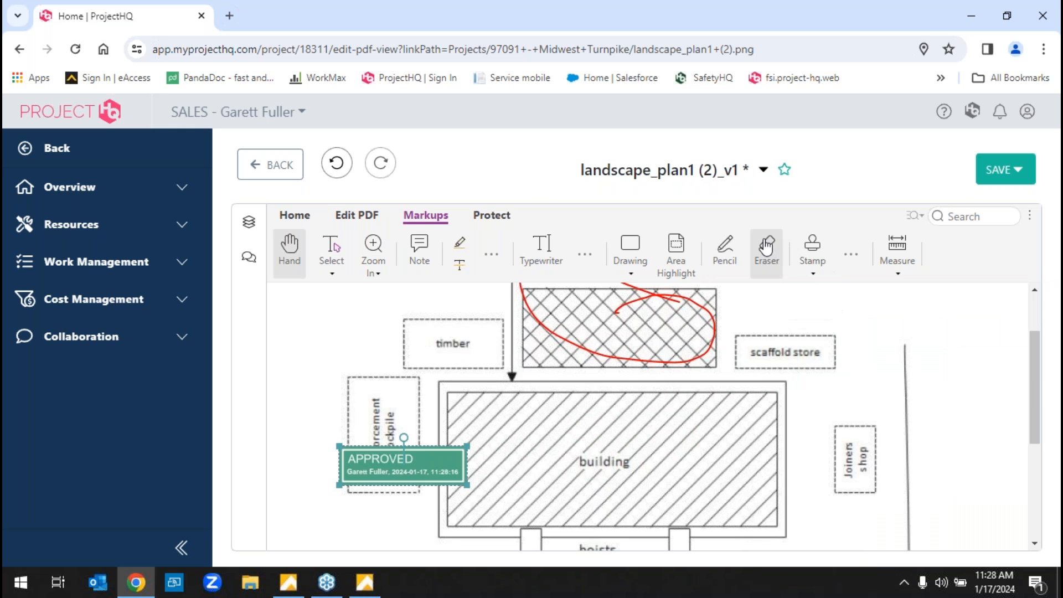
- Draw a callout from the building toward the scaffold store, then return to Home
{"action": "left_click", "coordinate": [586, 260]}
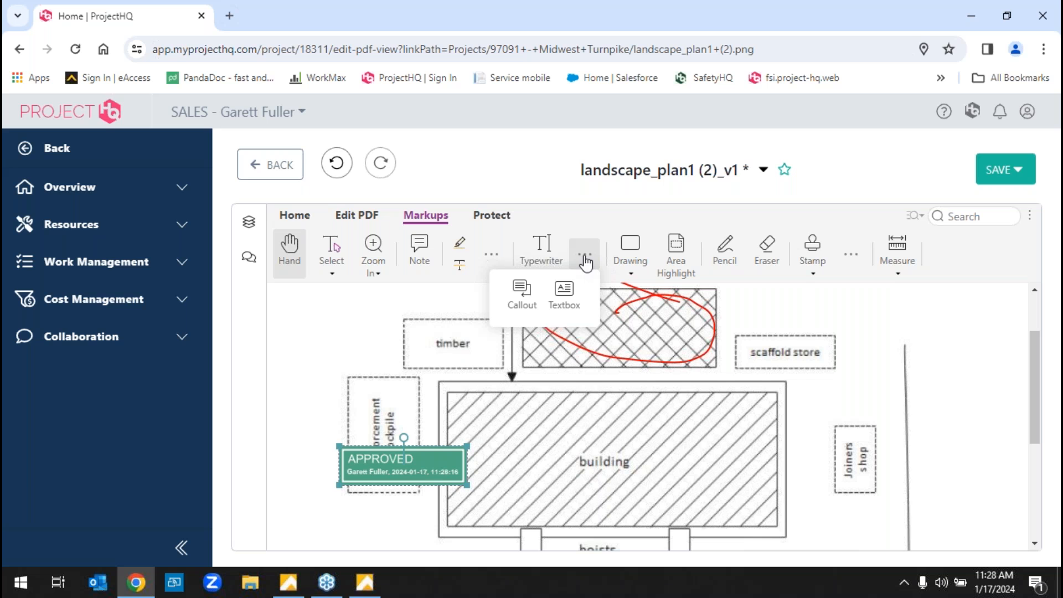
{"action": "left_click", "coordinate": [522, 292]}
{"action": "left_click_drag", "start_coordinate": [617, 397], "coordinate": [898, 361]}
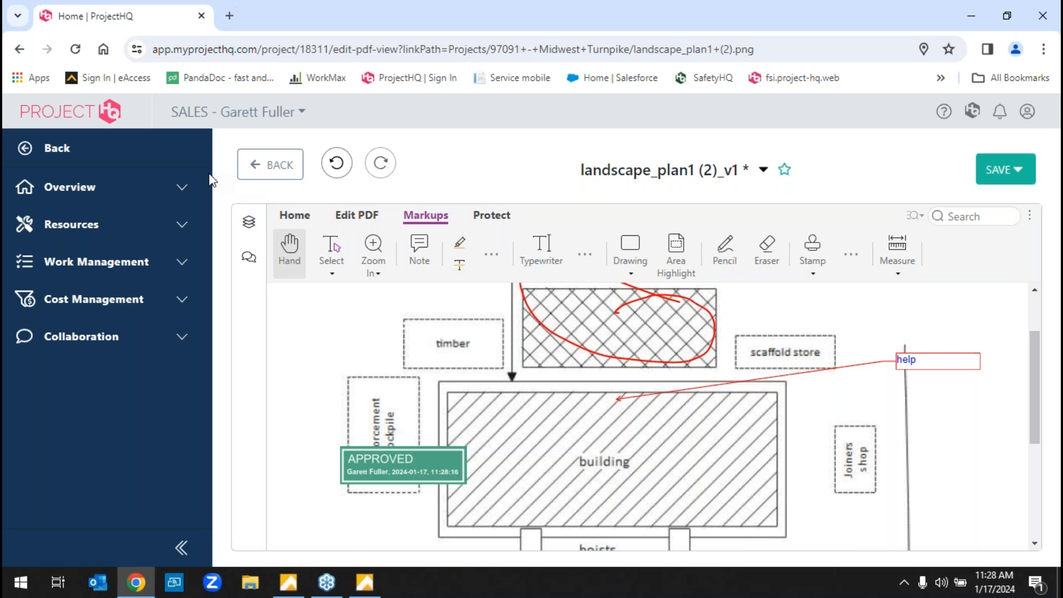
{"action": "left_click", "coordinate": [87, 131]}
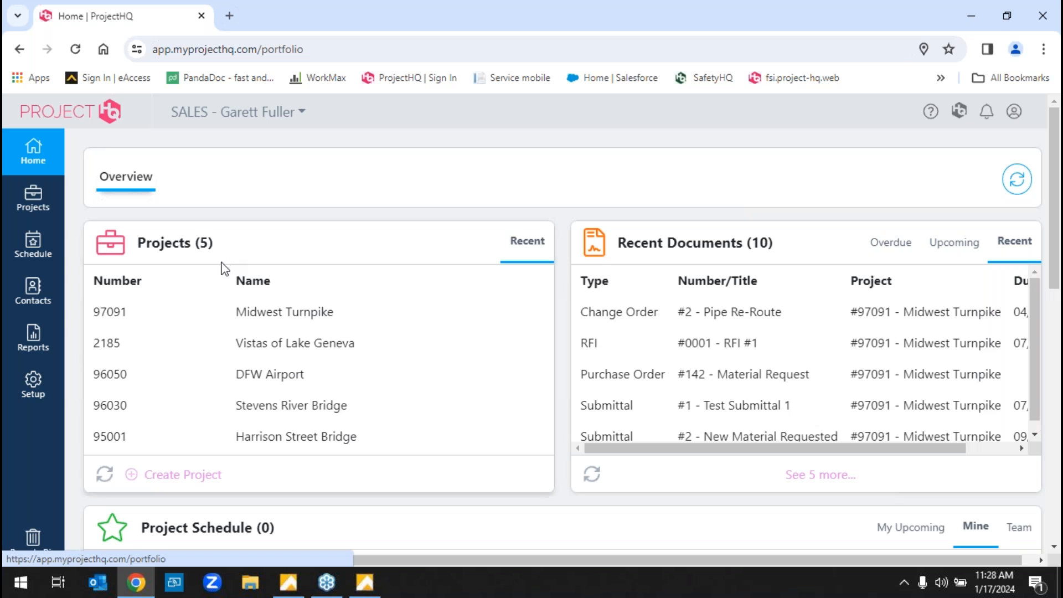
- Open the crew schedule and cancel a new Add Task without saving
{"action": "left_click", "coordinate": [42, 255]}
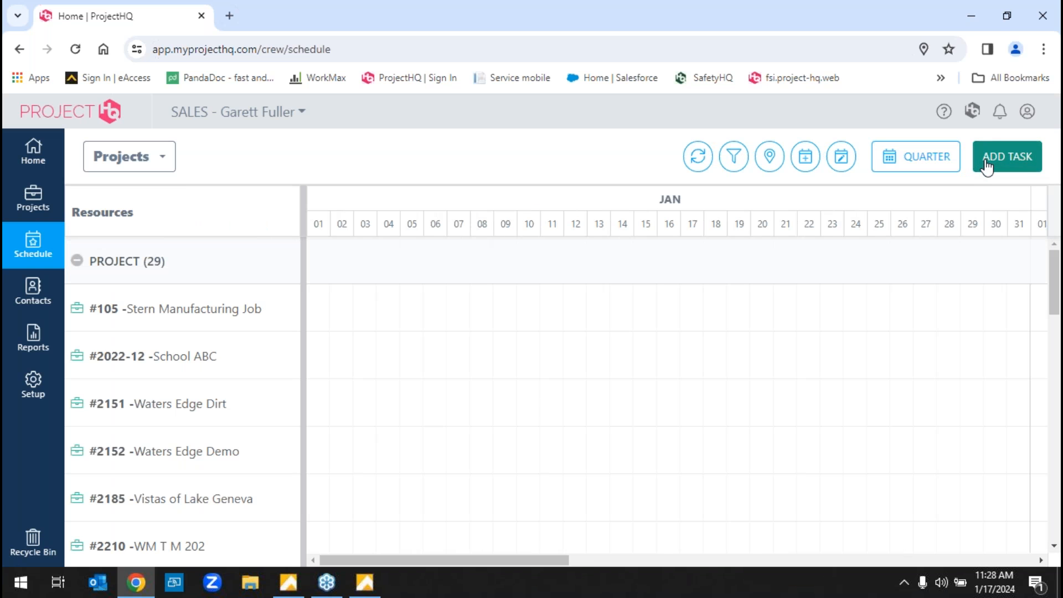
{"action": "left_click", "coordinate": [987, 161]}
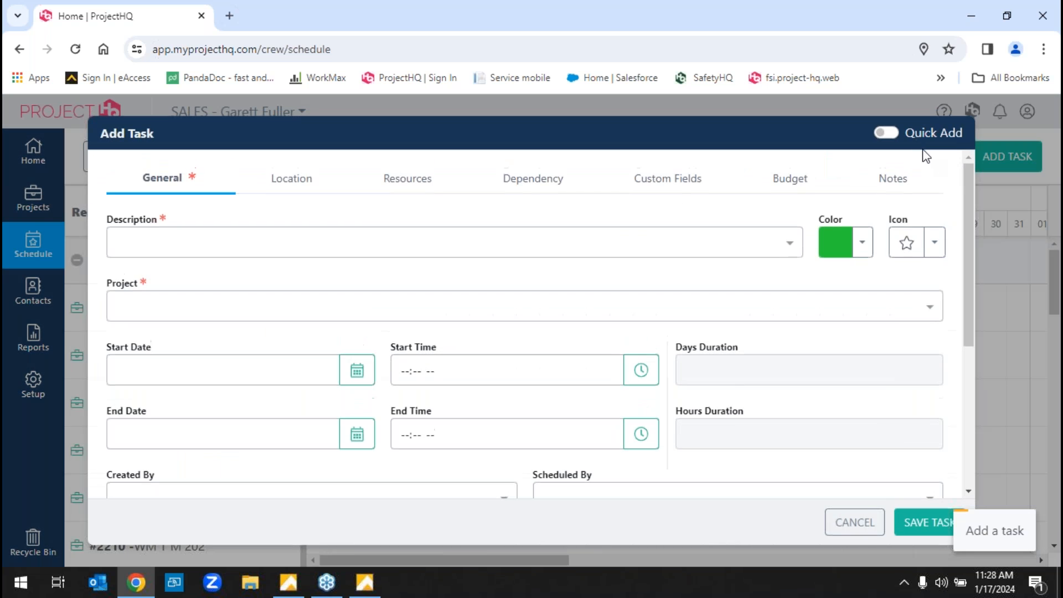
{"action": "left_click", "coordinate": [868, 521]}
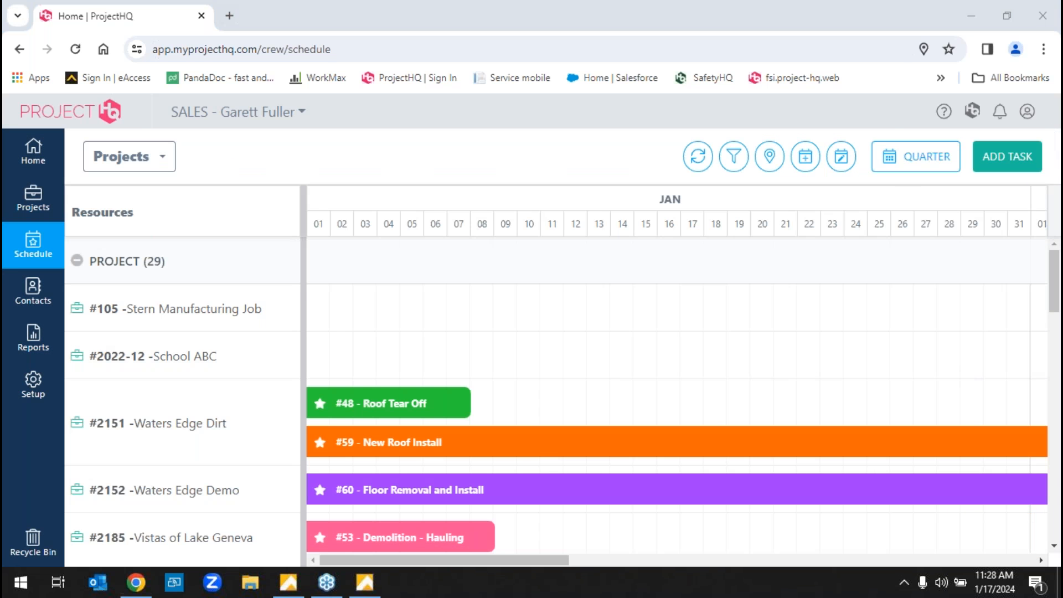
- View the Information popups for #48 Roof Tear Off and #59 New Roof Install
{"action": "left_click_drag", "start_coordinate": [1058, 267], "coordinate": [1059, 293]}
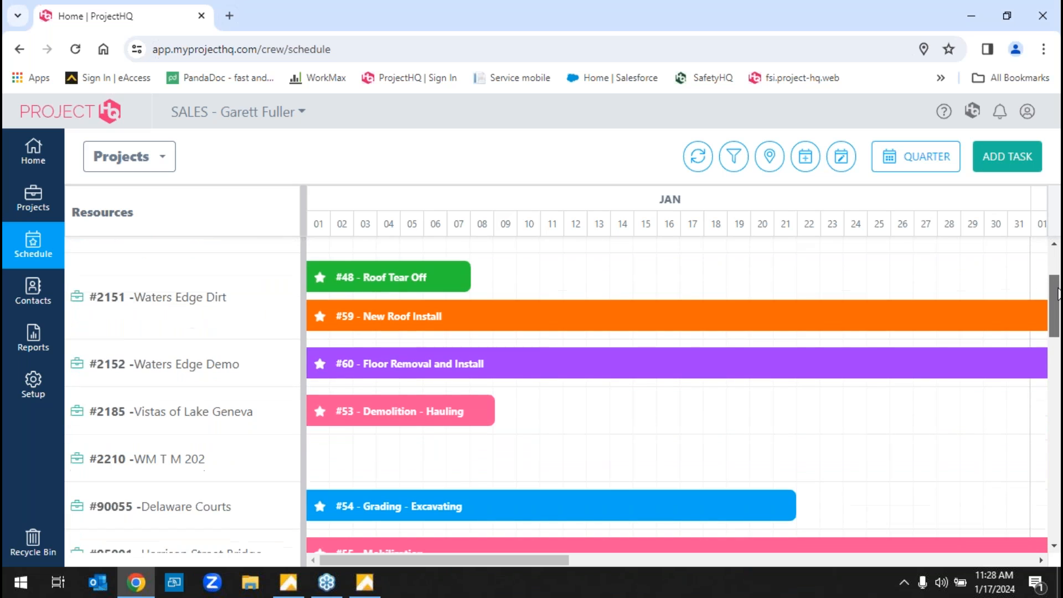
{"action": "scroll", "coordinate": [1058, 293], "scroll_direction": "up", "scroll_amount": 1}
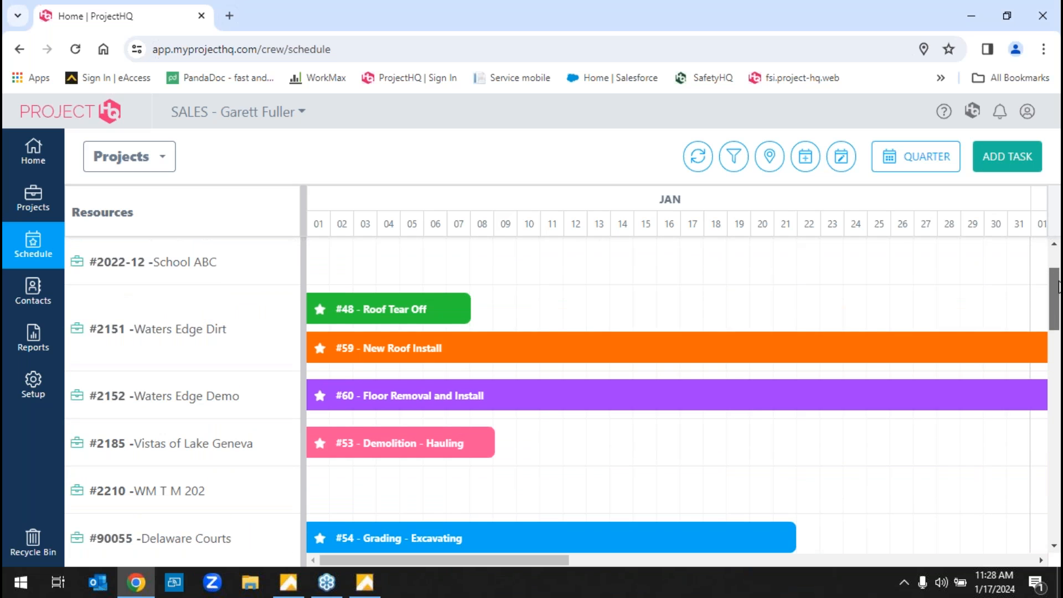
{"action": "left_click", "coordinate": [492, 347]}
{"action": "left_click", "coordinate": [456, 315]}
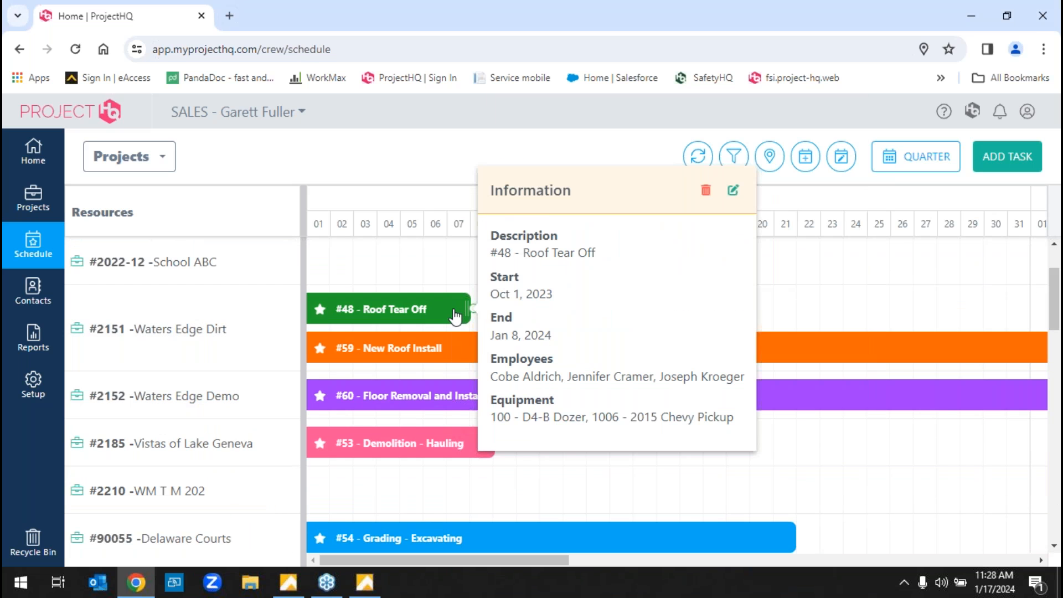
{"action": "left_click", "coordinate": [456, 349]}
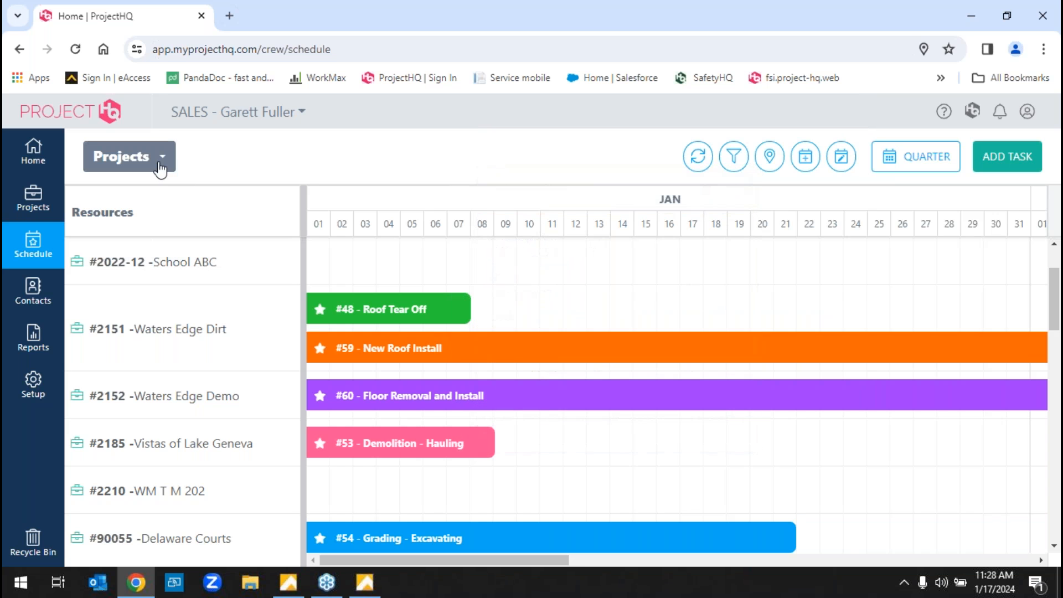
{"action": "left_click", "coordinate": [159, 164]}
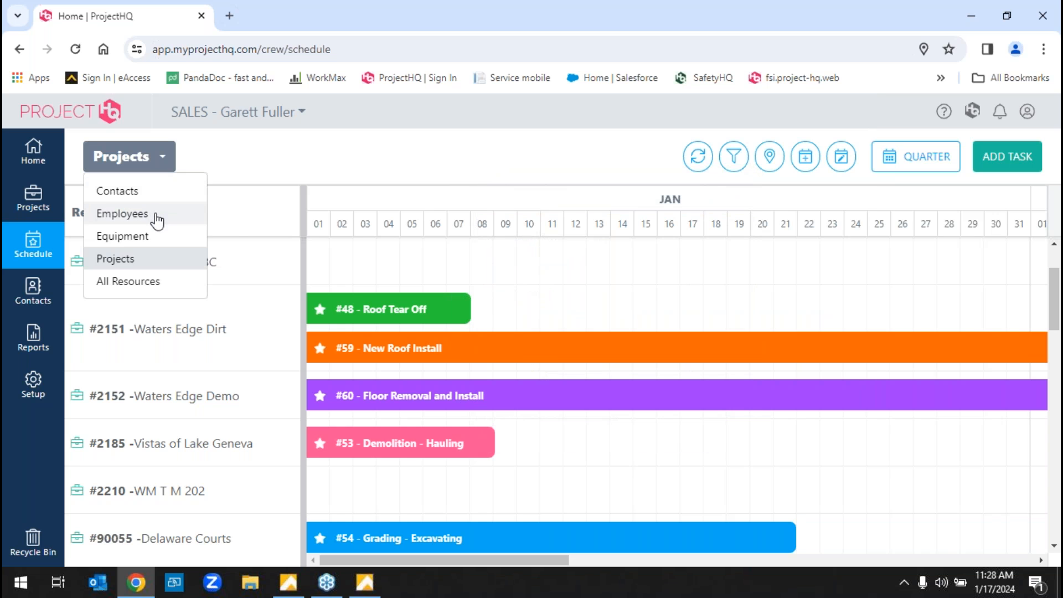
- Group the ProjectHQ crew schedule by employees and review the task bars
{"action": "left_click", "coordinate": [157, 220]}
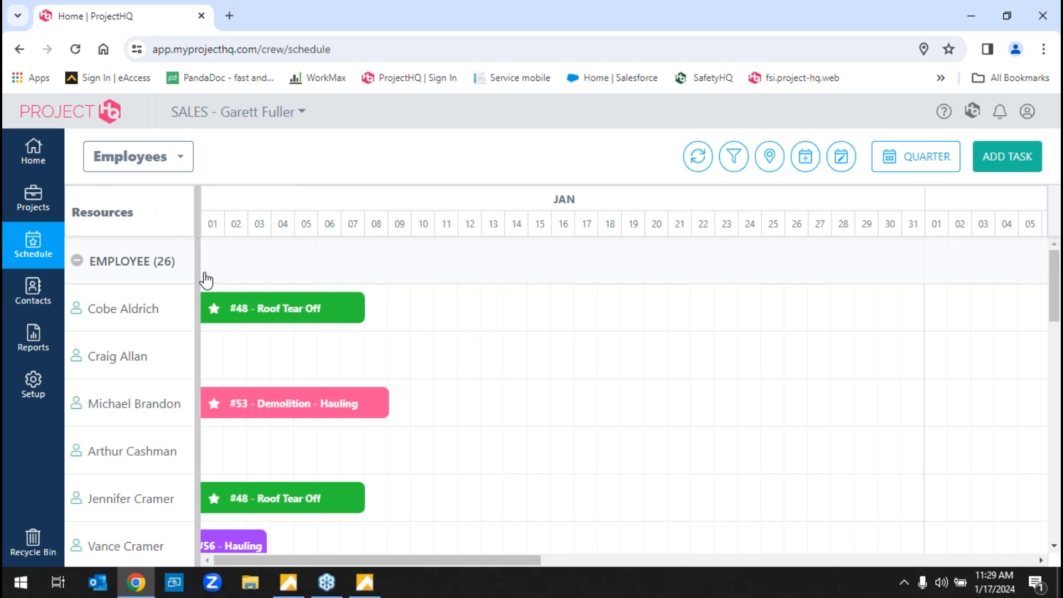
{"action": "mouse_move", "coordinate": [288, 311]}
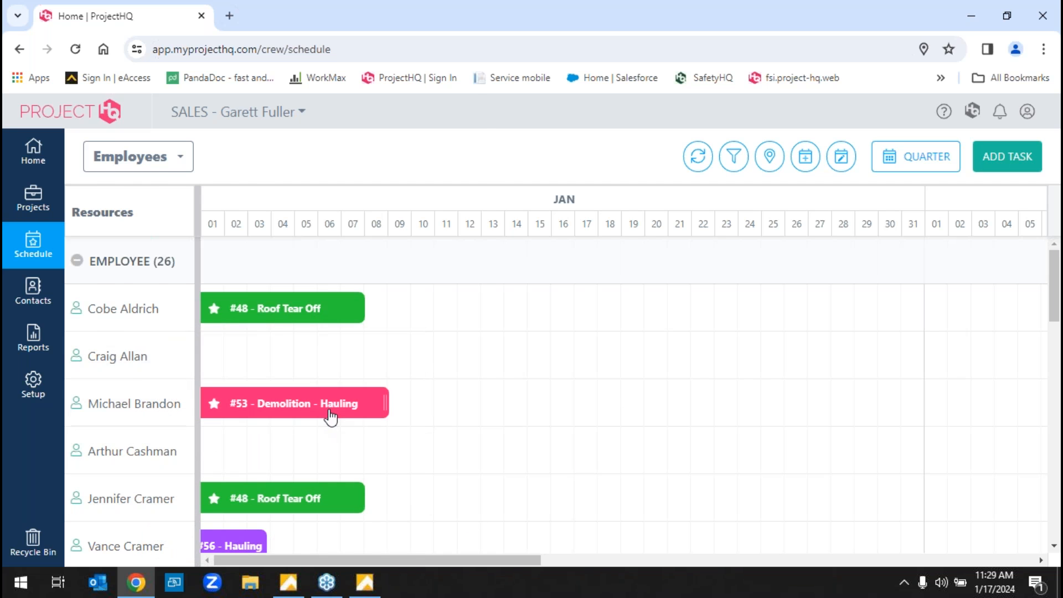
{"action": "mouse_move", "coordinate": [330, 416]}
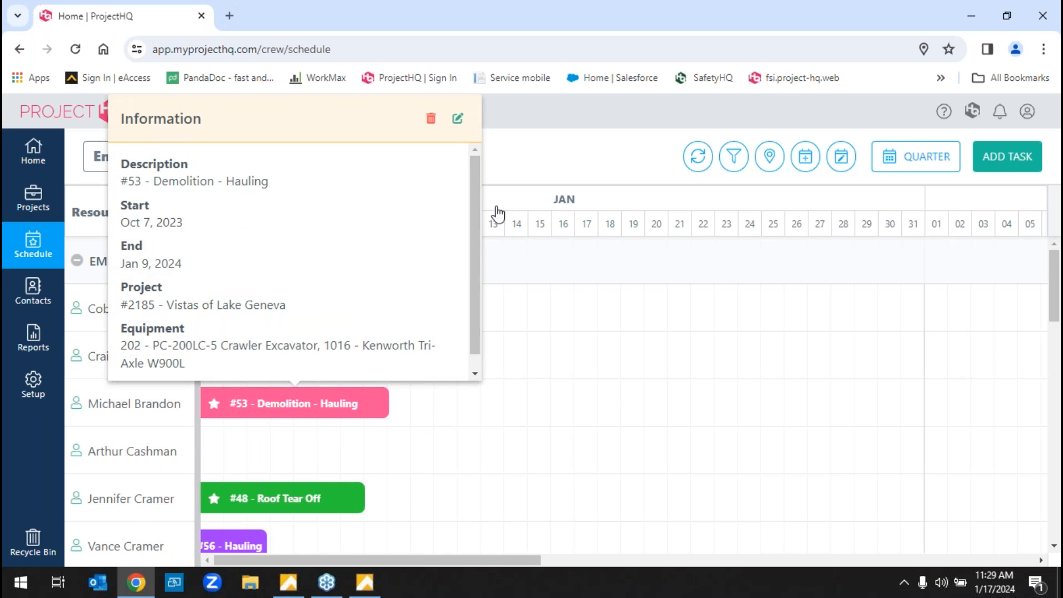
- Regroup the schedule by equipment, then go to the CrewHQ calendar via the fsi.project-hq.web bookmark
{"action": "left_click", "coordinate": [180, 155]}
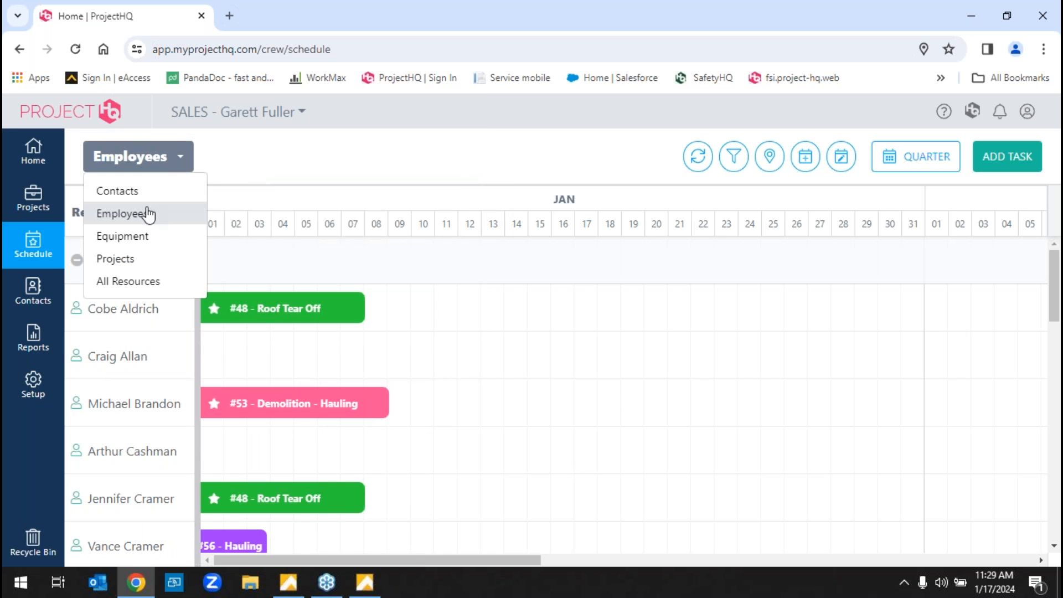
{"action": "left_click", "coordinate": [135, 236]}
{"action": "mouse_move", "coordinate": [458, 548]}
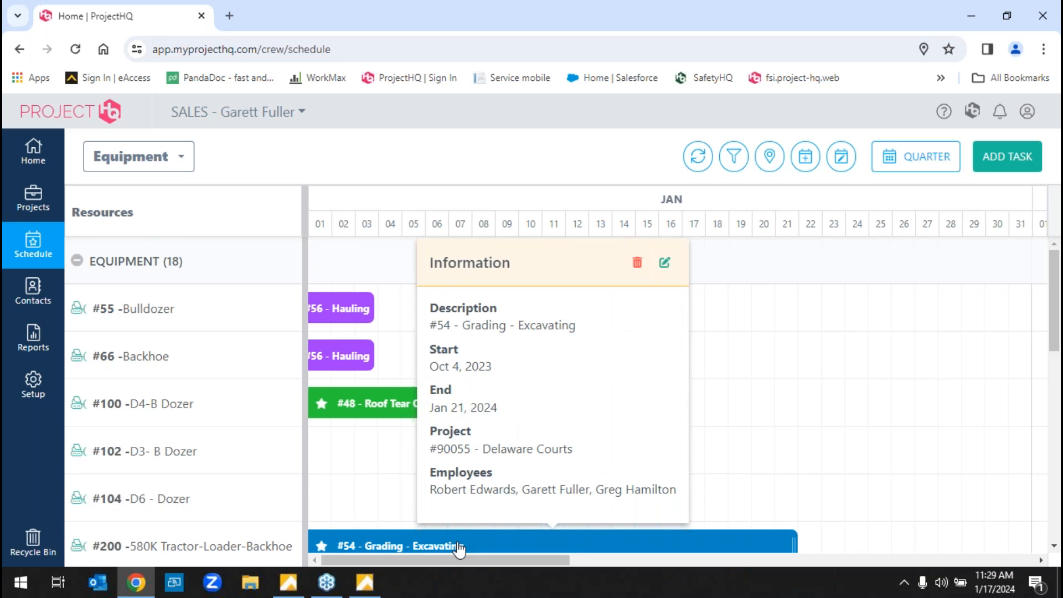
{"action": "left_click", "coordinate": [774, 84]}
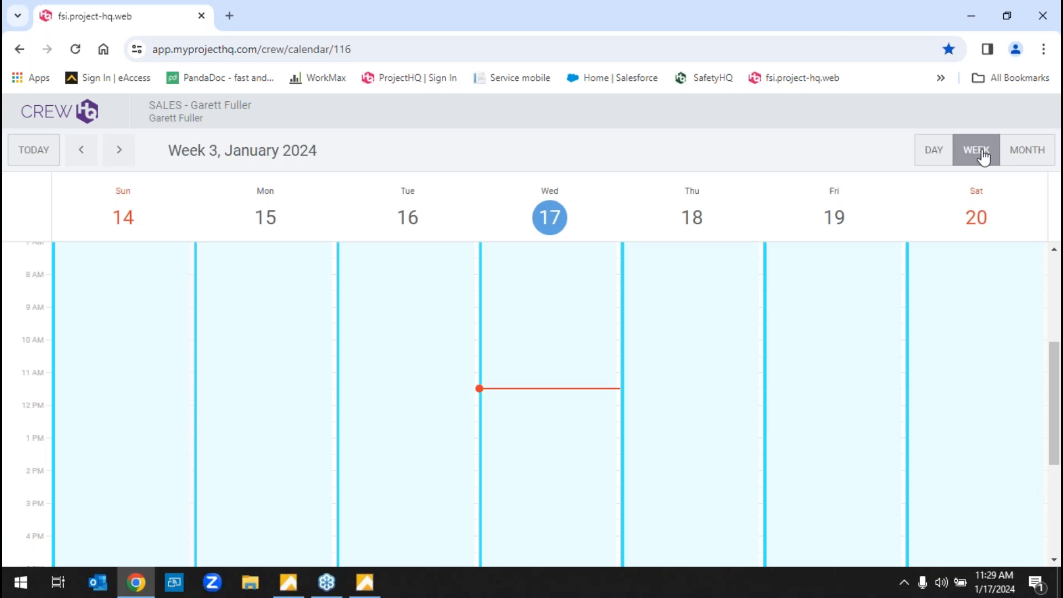
- Switch the CrewHQ calendar to the January 2024 month view and check the Jan 3 assignment details
{"action": "left_click", "coordinate": [1013, 157]}
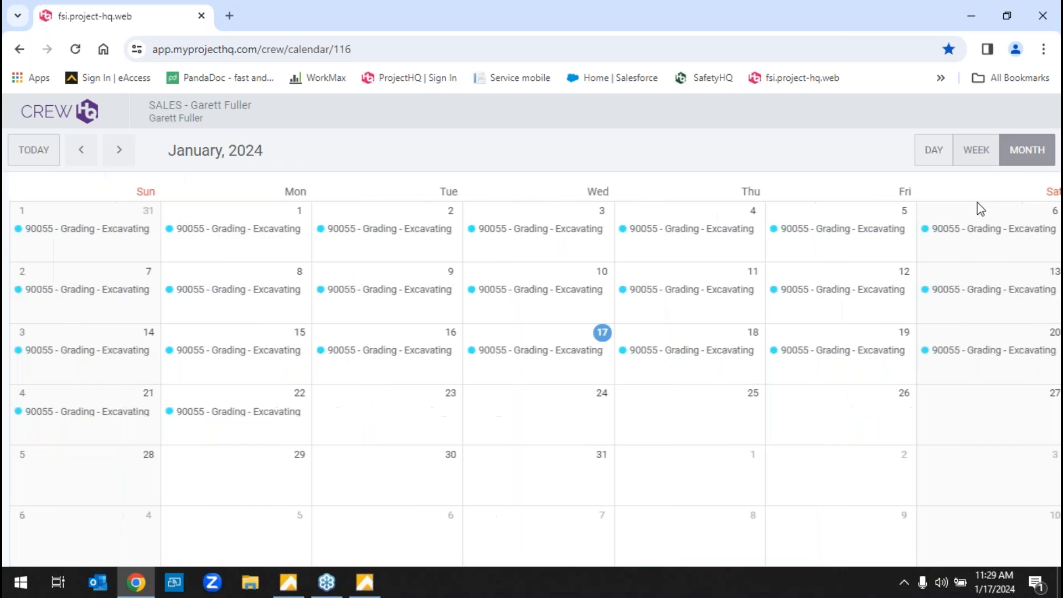
{"action": "left_click", "coordinate": [538, 234]}
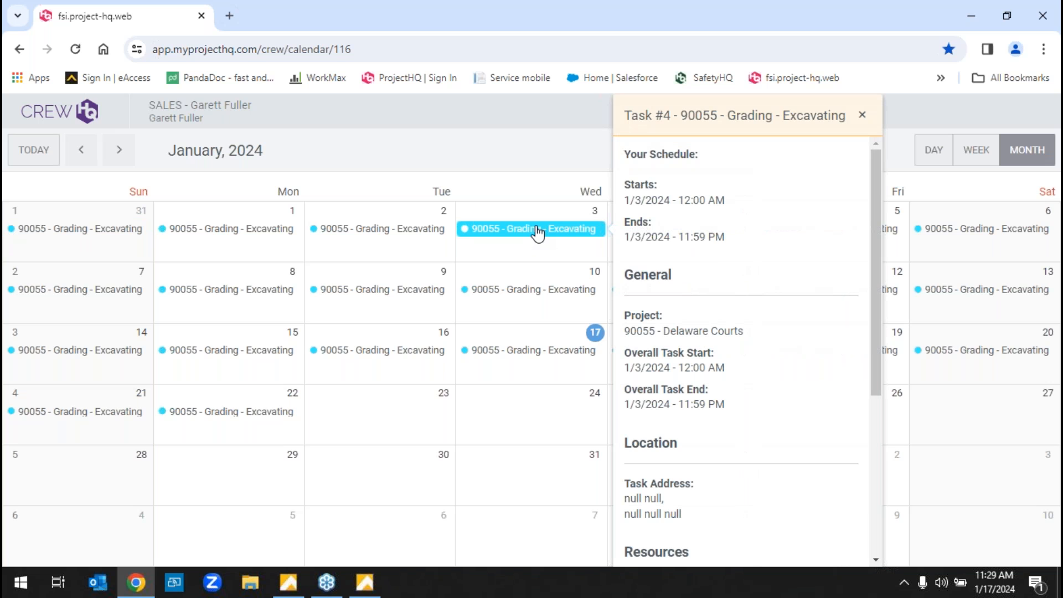
{"action": "left_click", "coordinate": [533, 176]}
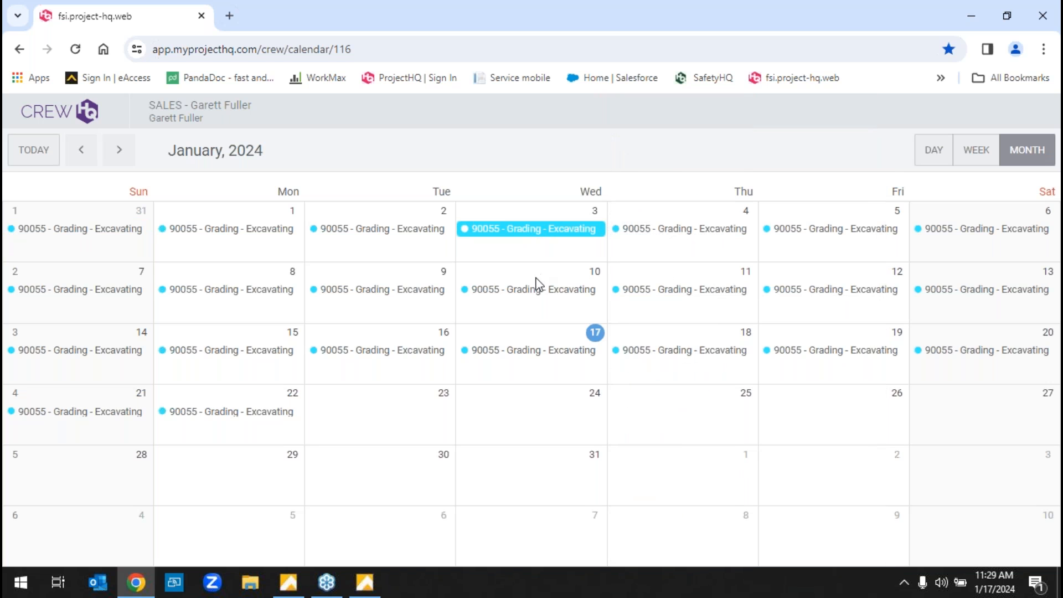
- Check the Jan 10 assignment details, then bring Foundation Software back to the front
{"action": "left_click", "coordinate": [535, 296]}
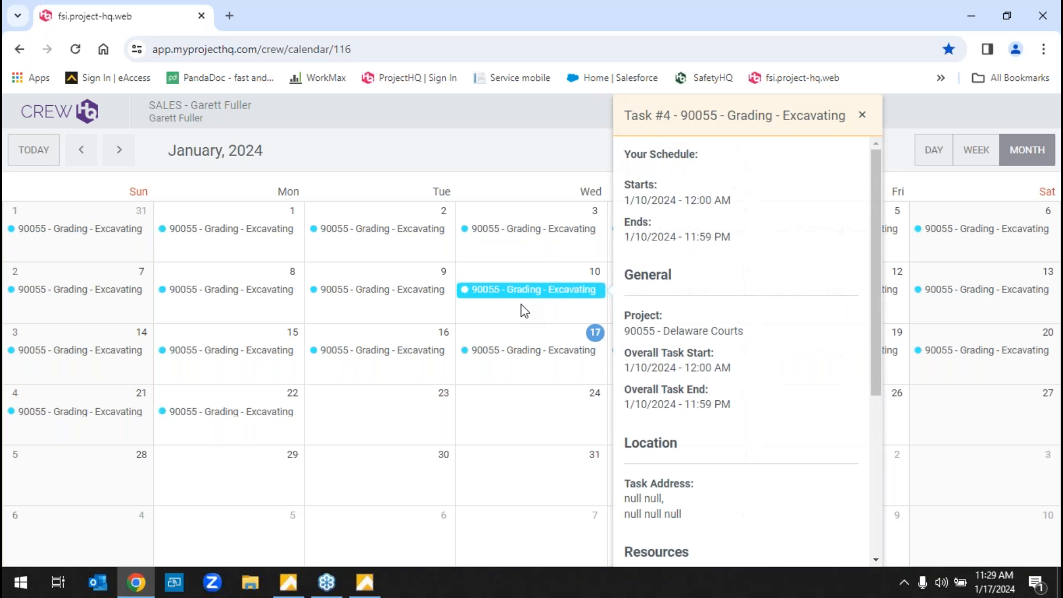
{"action": "left_click", "coordinate": [507, 181]}
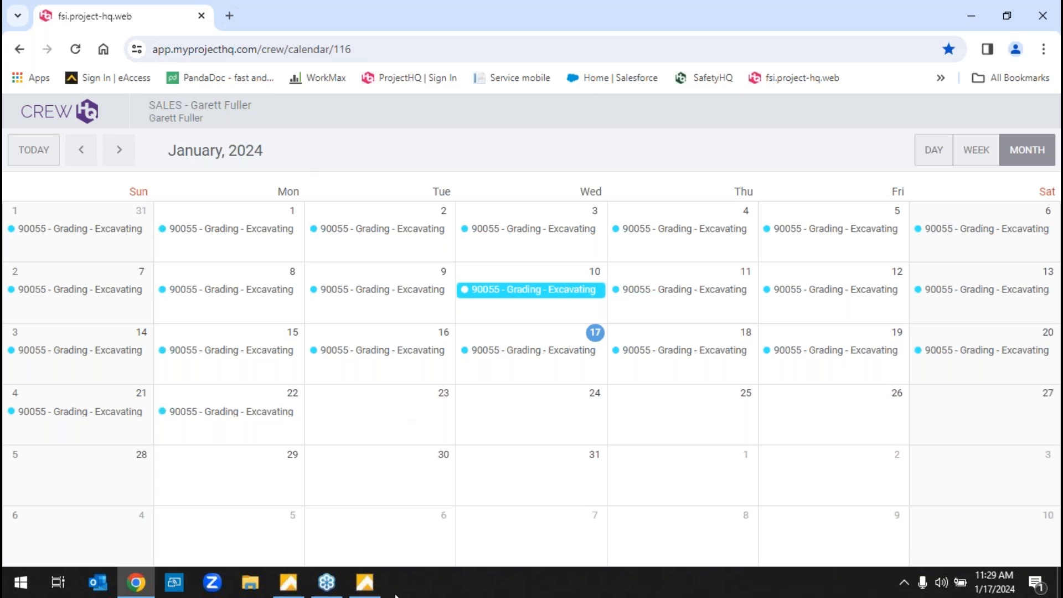
{"action": "mouse_move", "coordinate": [374, 594]}
{"action": "left_click", "coordinate": [395, 516]}
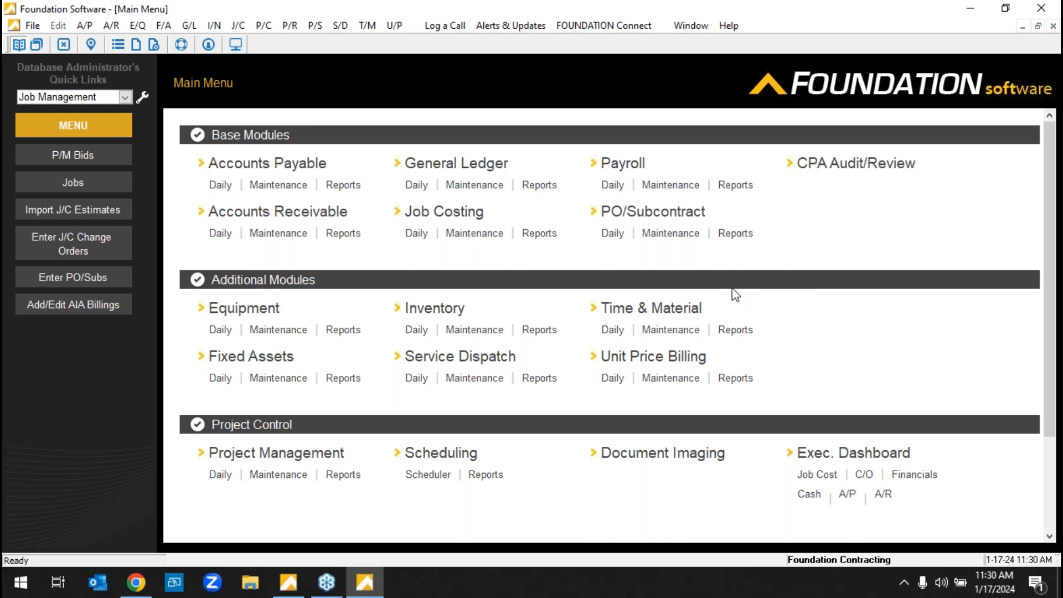
- Refocus the Foundation Main Menu and open Reports under Job Costing
{"action": "left_click", "coordinate": [1049, 332]}
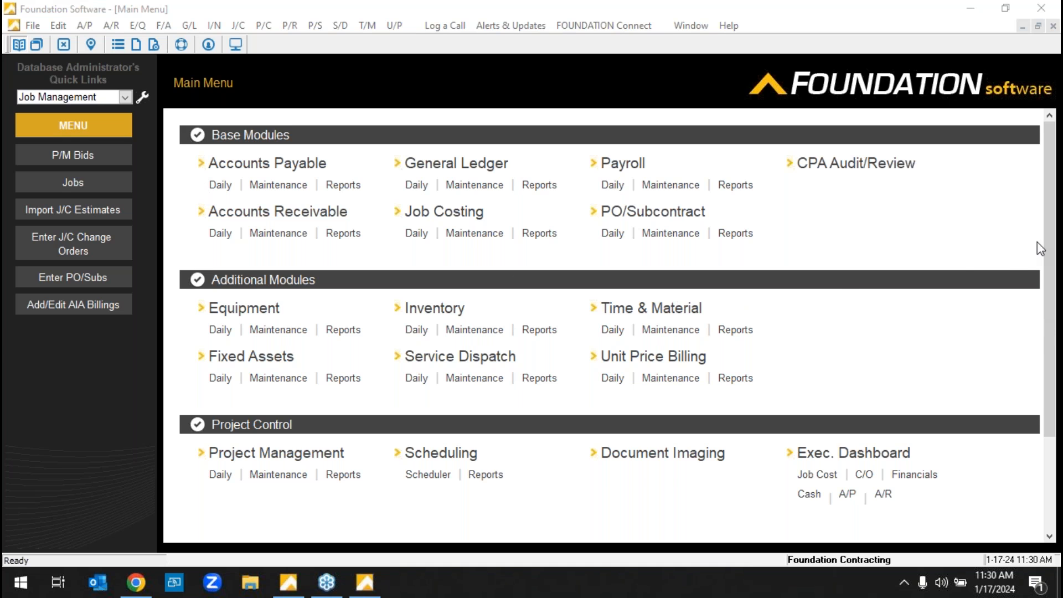
{"action": "left_click", "coordinate": [991, 265]}
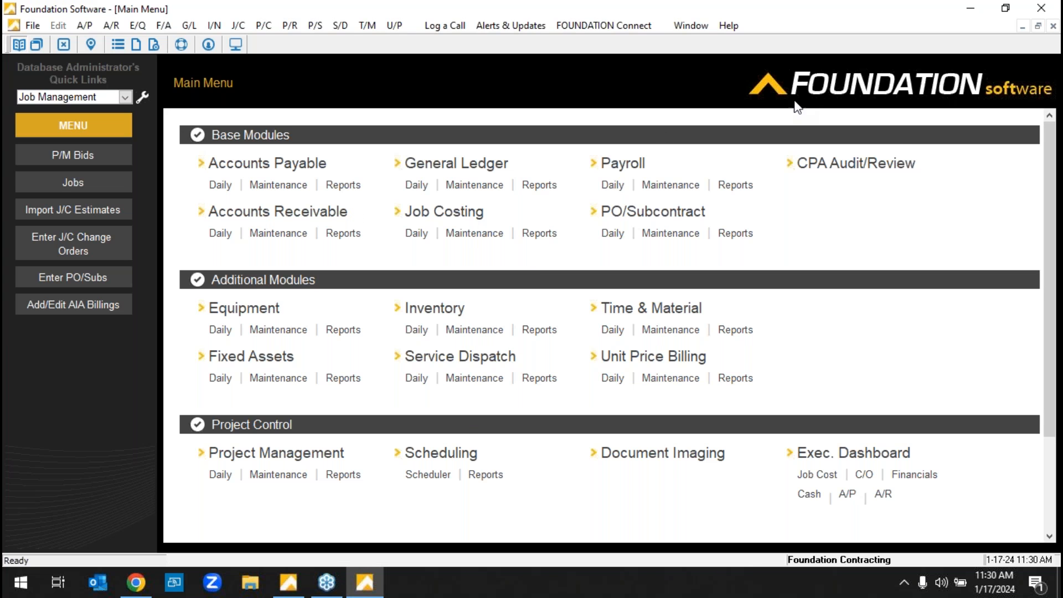
{"action": "left_click", "coordinate": [539, 233]}
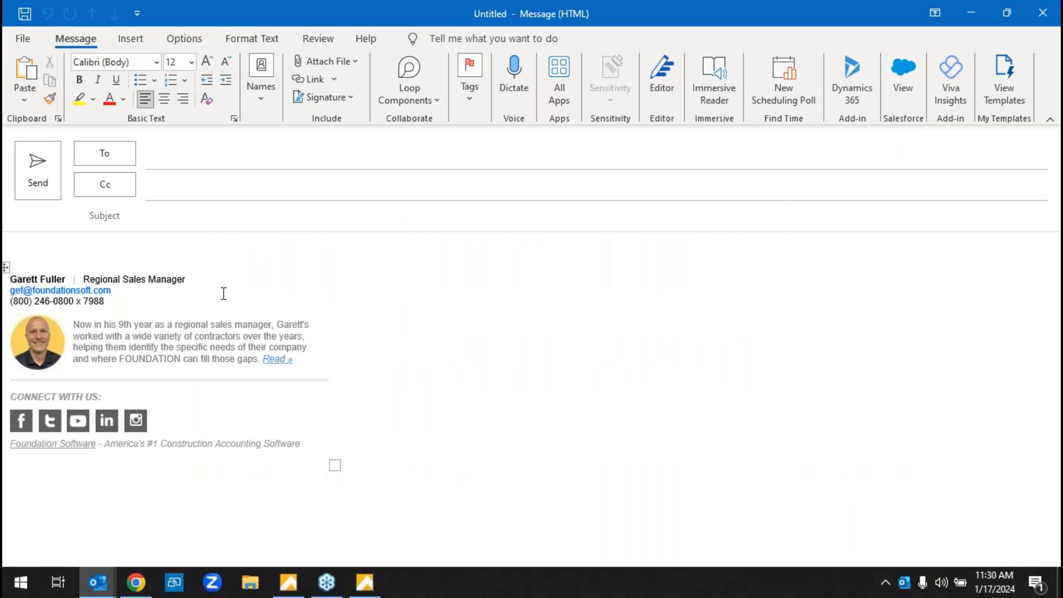
- Highlight the signature's name and e-mail lines in the new message, deselect them, and dismiss the reminder
{"action": "left_click_drag", "start_coordinate": [74, 274], "coordinate": [16, 274]}
{"action": "left_click_drag", "start_coordinate": [110, 291], "coordinate": [10, 296]}
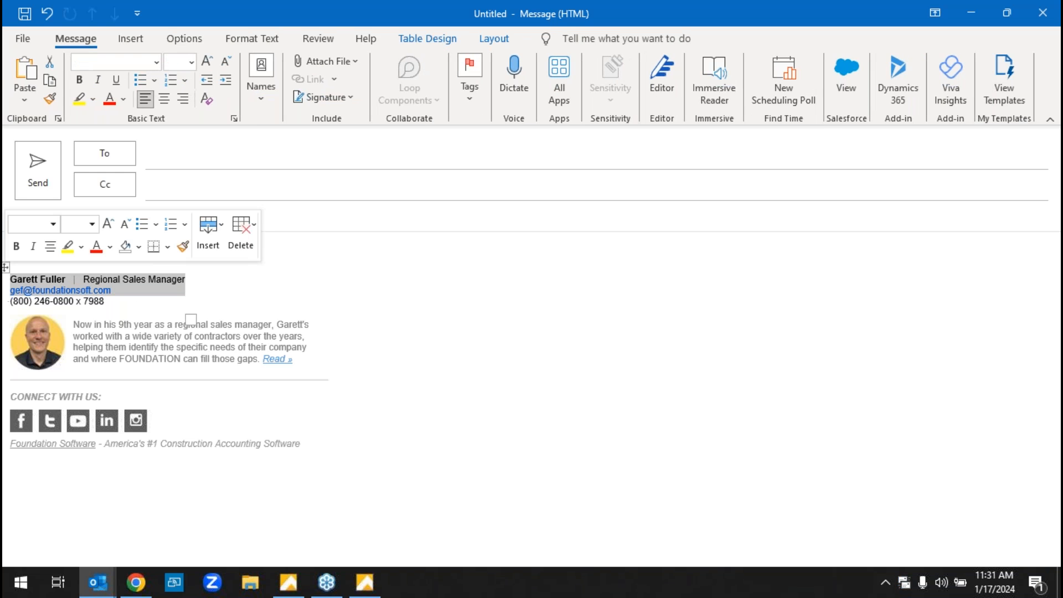
{"action": "left_click", "coordinate": [420, 264]}
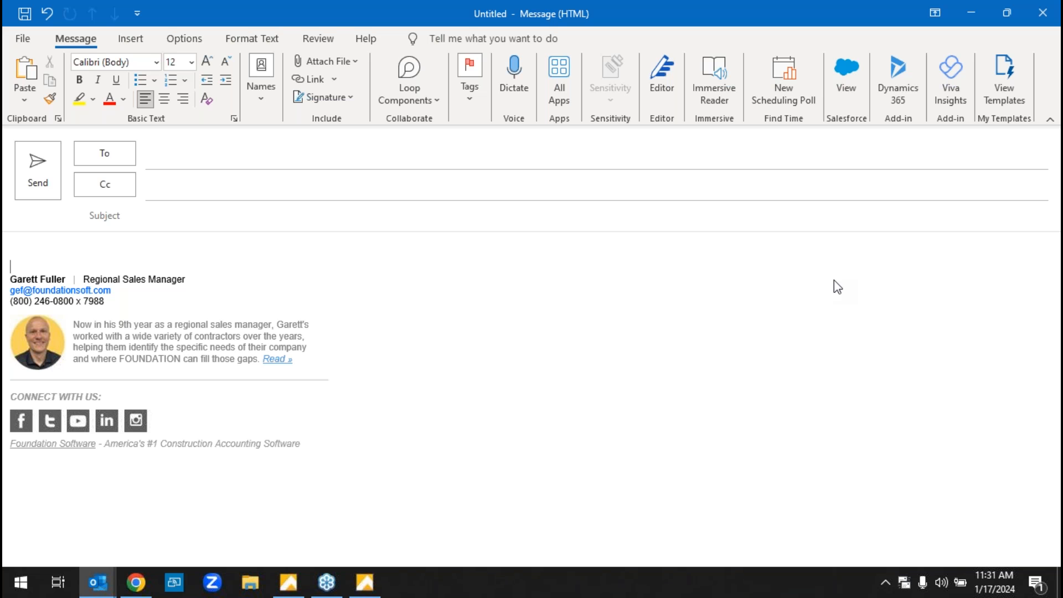
{"action": "left_click", "coordinate": [352, 339]}
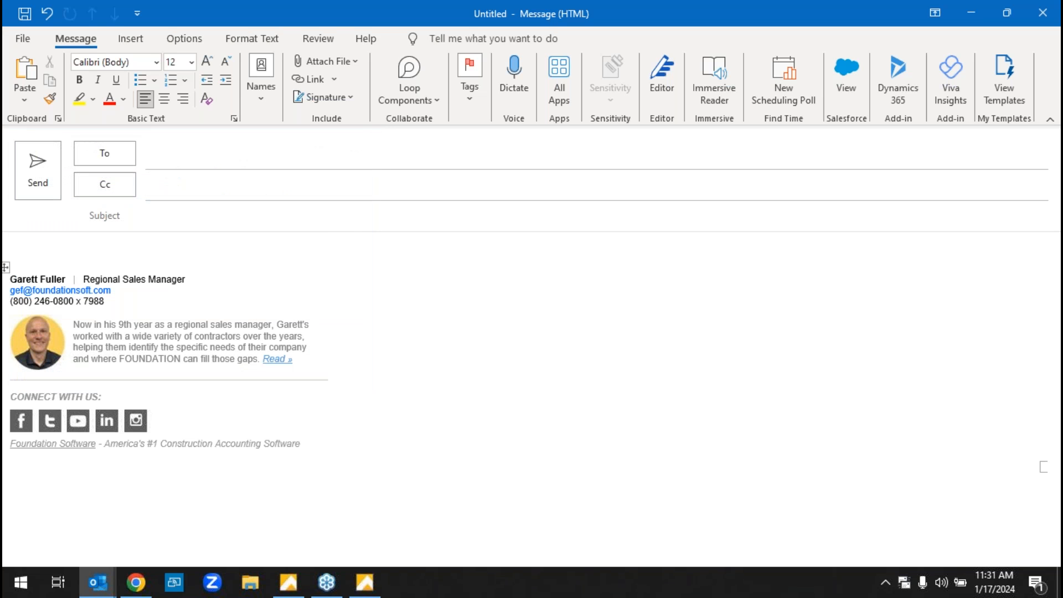